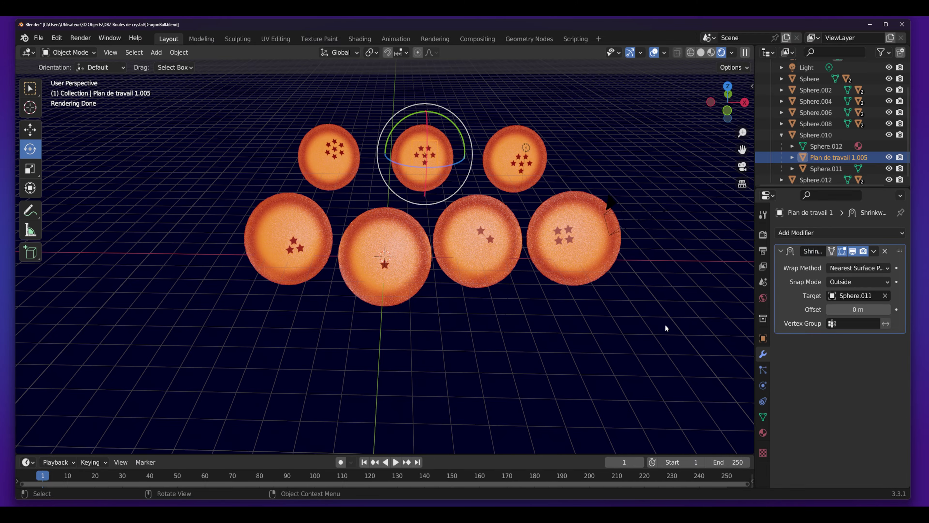
# Step: Orbit around the finished star balls and inspect their star decals
pyautogui.moveTo(513, 293)
pyautogui.mouseDown(button='middle')
pyautogui.moveTo(566, 286)
pyautogui.moveTo(110, 265)
pyautogui.moveTo(223, 264)
pyautogui.moveTo(227, 284)
pyautogui.moveTo(279, 272)
pyautogui.mouseUp(button='middle')
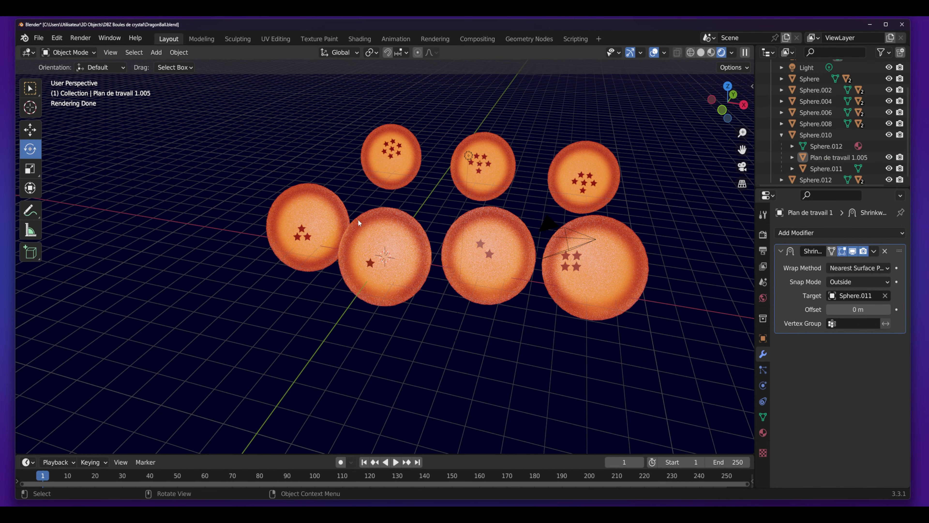
pyautogui.click(391, 148)
pyautogui.click(482, 168)
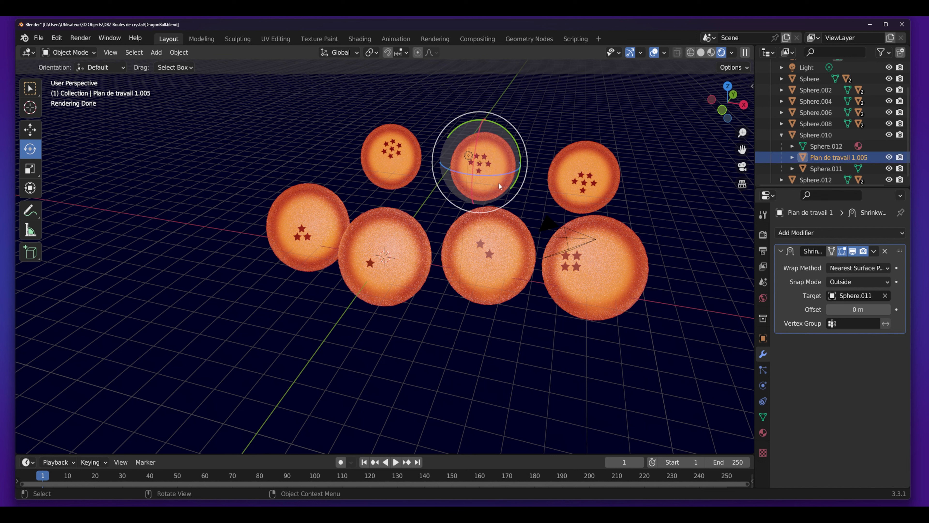
pyautogui.click(586, 190)
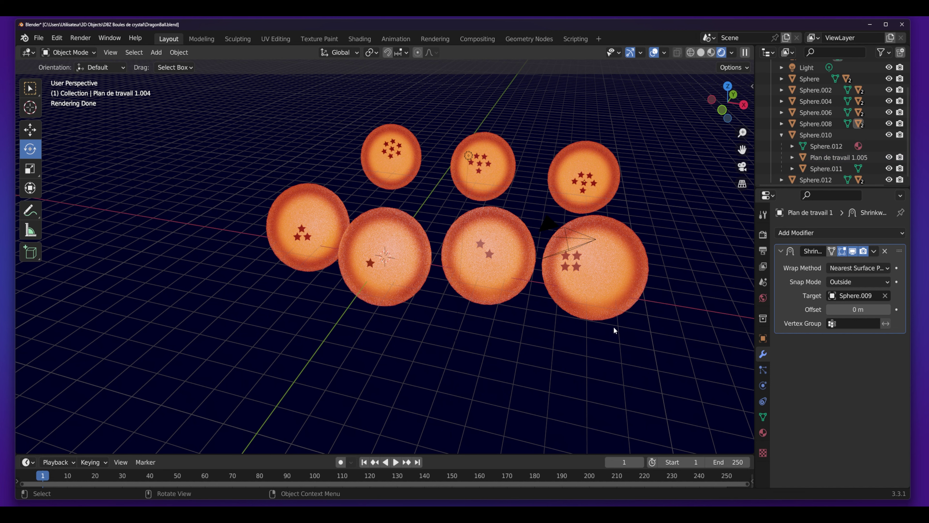
pyautogui.moveTo(554, 252); pyautogui.dragTo(557, 244, button='middle')
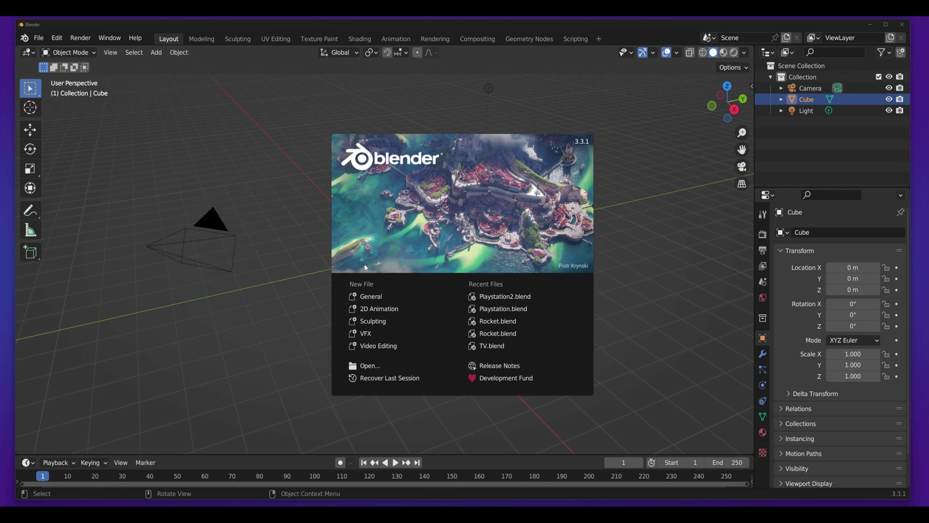
# Step: Start a new General scene and delete the default cube
pyautogui.click(400, 296)
pyautogui.moveTo(455, 304); pyautogui.dragTo(545, 282, button='middle')
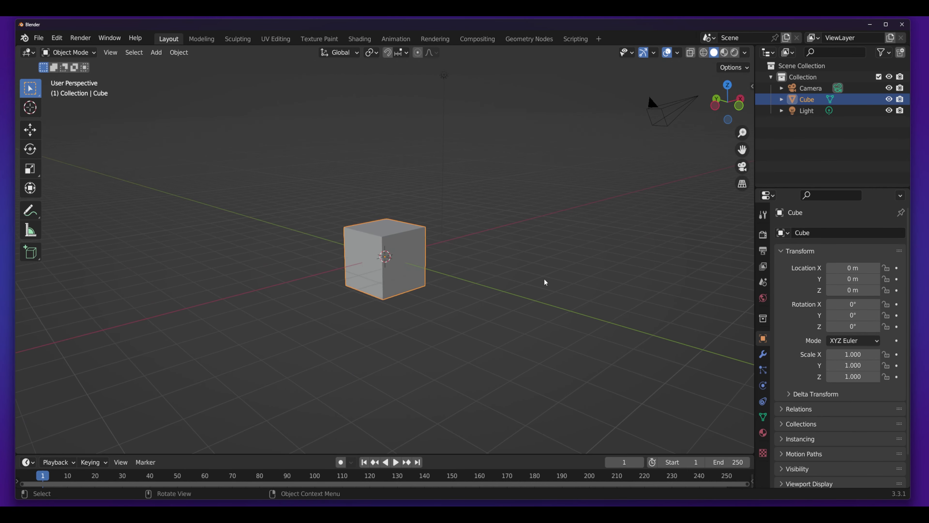
pyautogui.rightClick(387, 265)
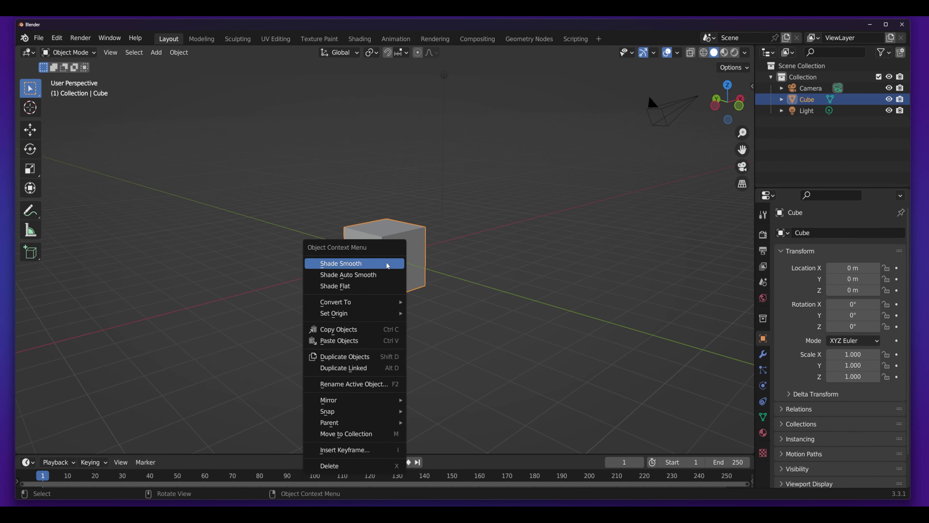
pyautogui.click(369, 465)
# Step: Add a UV sphere at the origin and zoom in on it
pyautogui.click(160, 53)
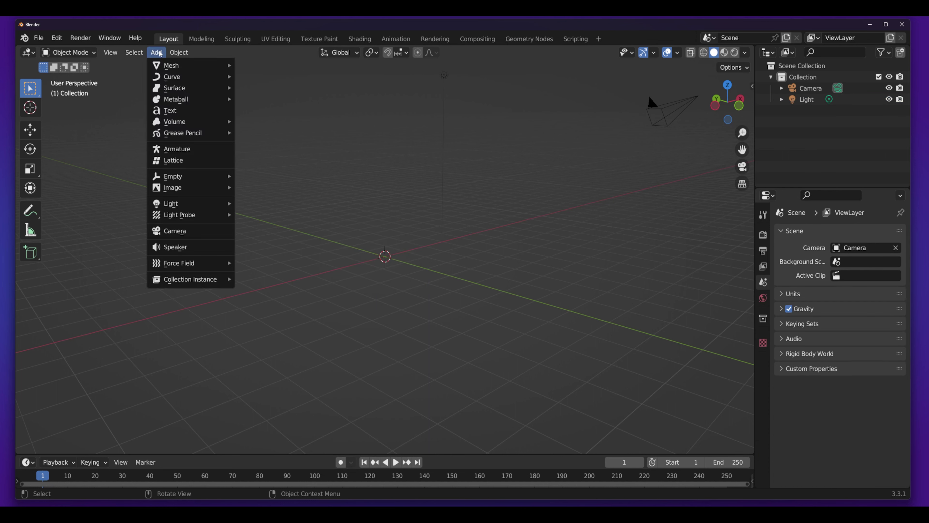
pyautogui.moveTo(171, 66)
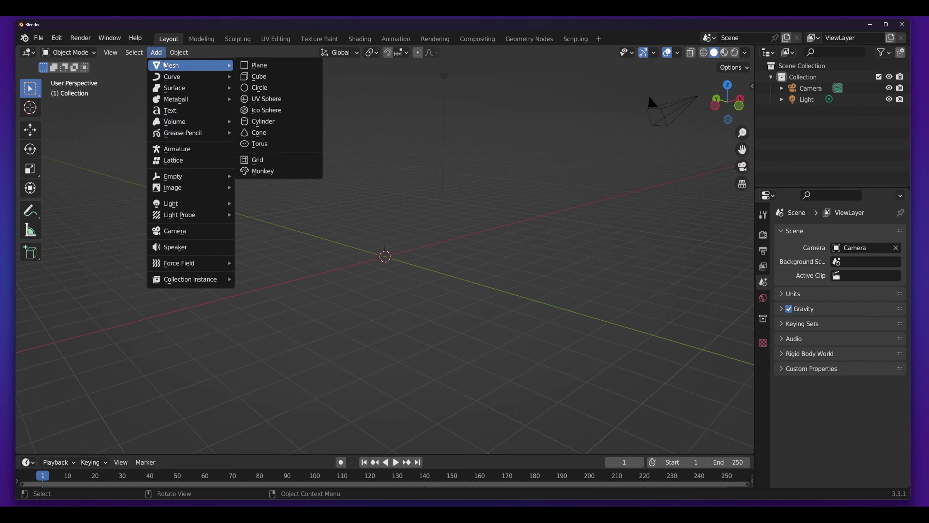
pyautogui.click(279, 101)
pyautogui.click(350, 286)
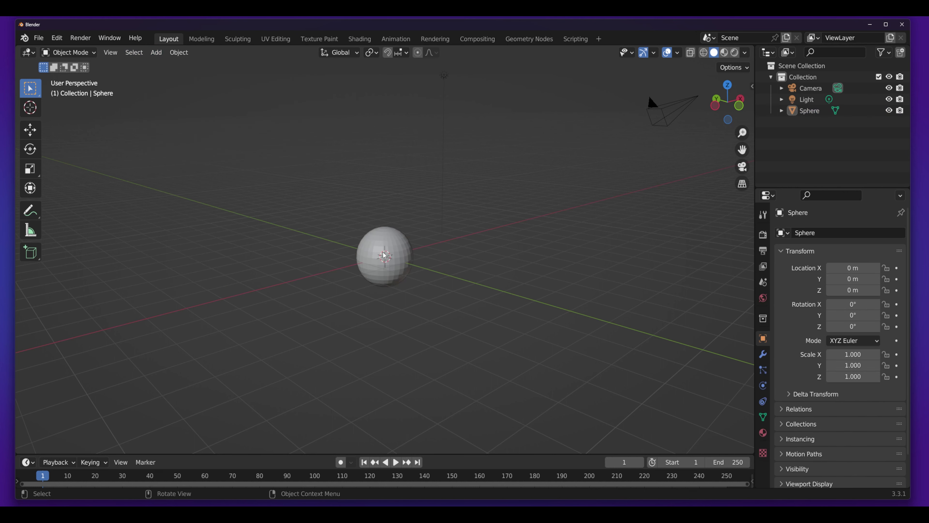
pyautogui.moveTo(385, 255); pyautogui.dragTo(321, 259, button='middle')
pyautogui.scroll(2, 380, 303)
pyautogui.scroll(2, 379, 304)
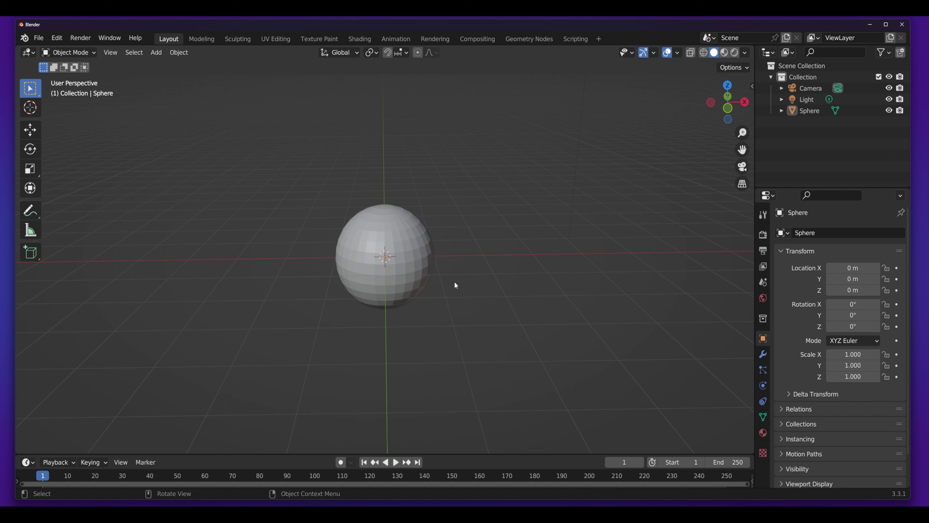
# Step: Set the UV sphere to Shade Smooth
pyautogui.click(404, 234)
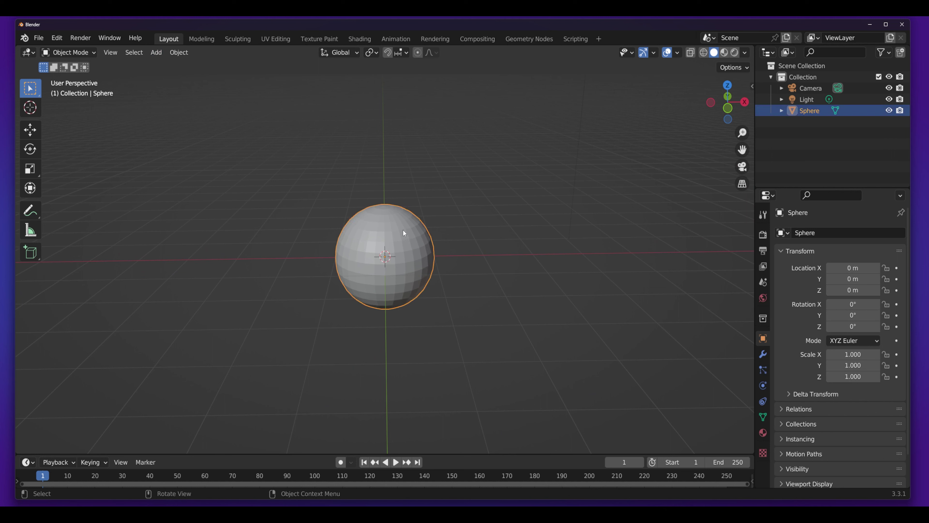
pyautogui.rightClick(403, 229)
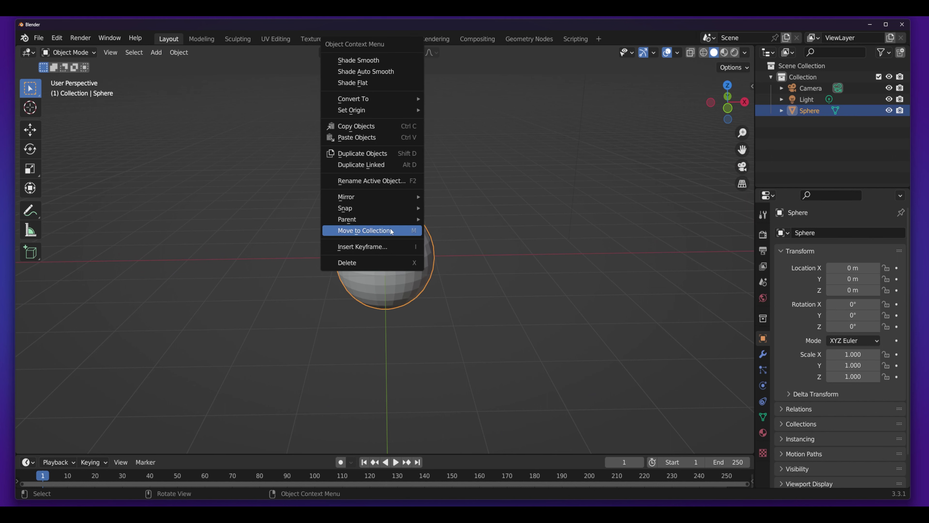
pyautogui.click(366, 60)
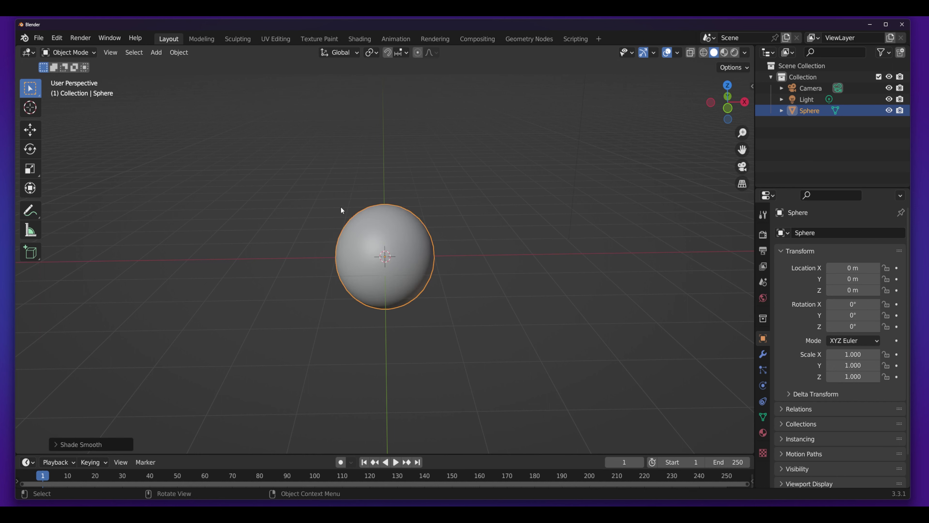
pyautogui.click(342, 210)
pyautogui.moveTo(401, 295)
pyautogui.mouseDown(button='middle')
pyautogui.moveTo(482, 290)
pyautogui.moveTo(401, 279)
pyautogui.mouseUp(button='middle')
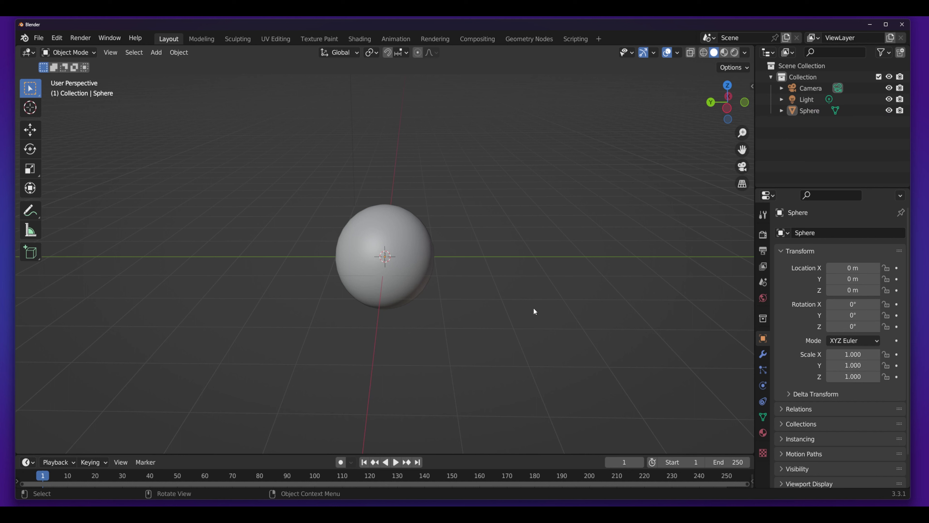
# Step: Switch the viewport to Rendered shading and render with Cycles on GPU Compute
pyautogui.click(734, 52)
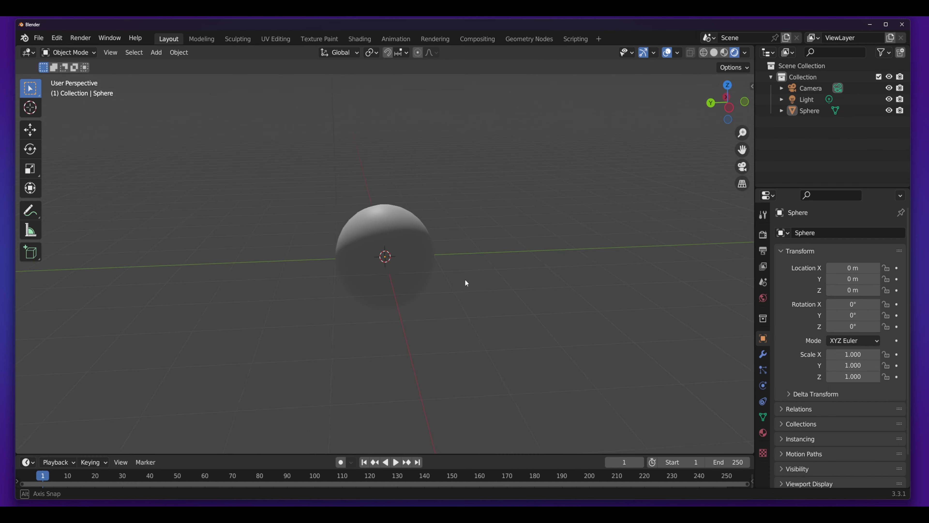
pyautogui.moveTo(465, 279)
pyautogui.mouseDown(button='middle')
pyautogui.moveTo(625, 265)
pyautogui.moveTo(630, 301)
pyautogui.mouseUp(button='middle')
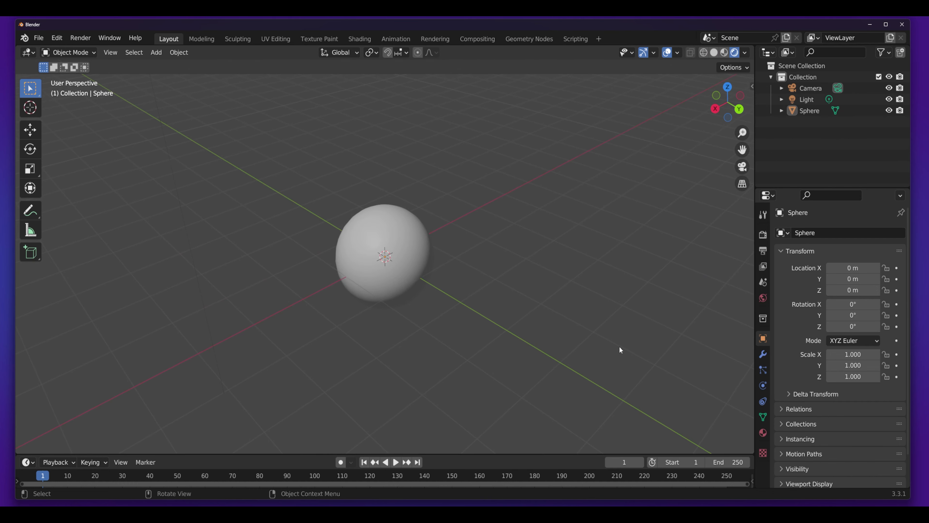
pyautogui.click(764, 236)
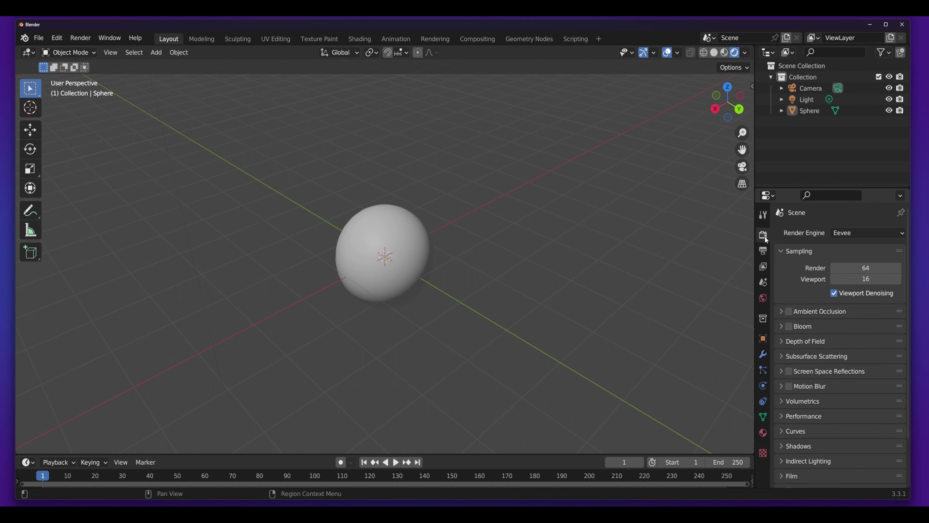
pyautogui.click(863, 231)
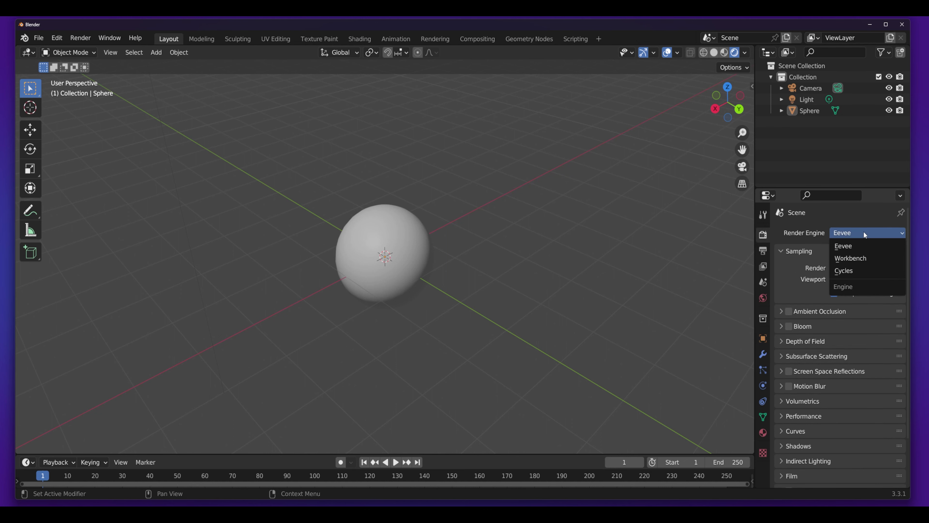
pyautogui.click(840, 270)
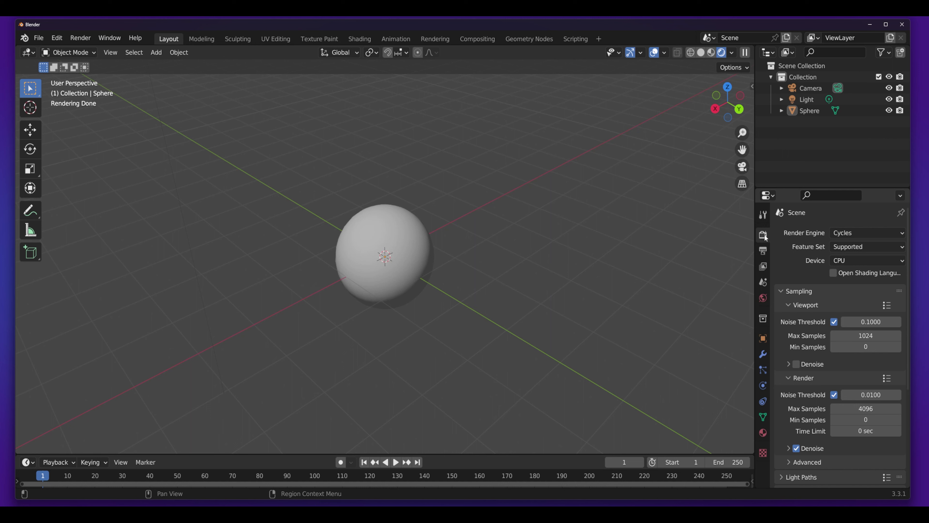
pyautogui.click(859, 263)
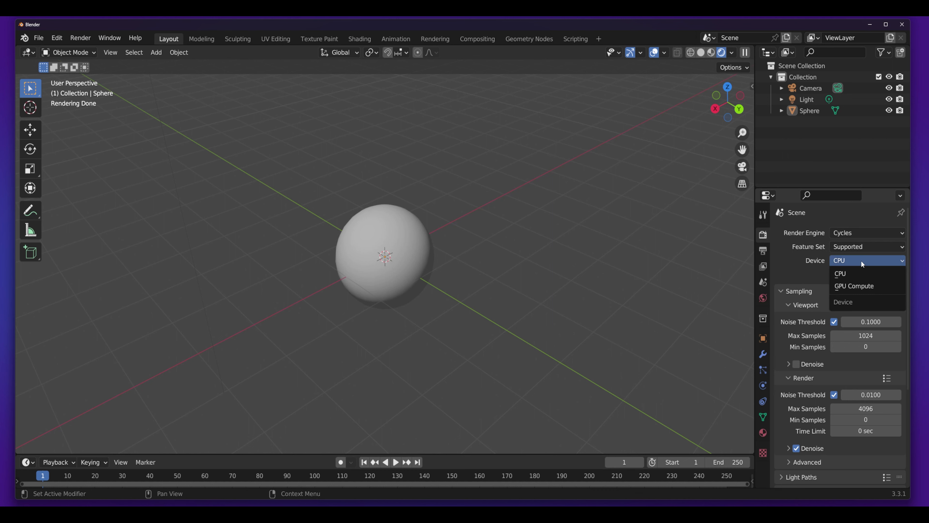
pyautogui.click(860, 286)
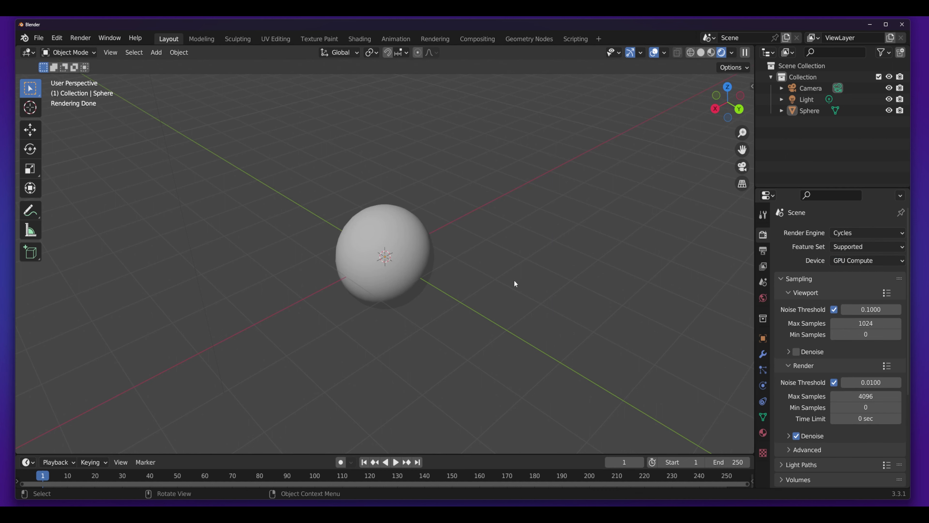
pyautogui.moveTo(431, 337); pyautogui.dragTo(451, 329, button='middle')
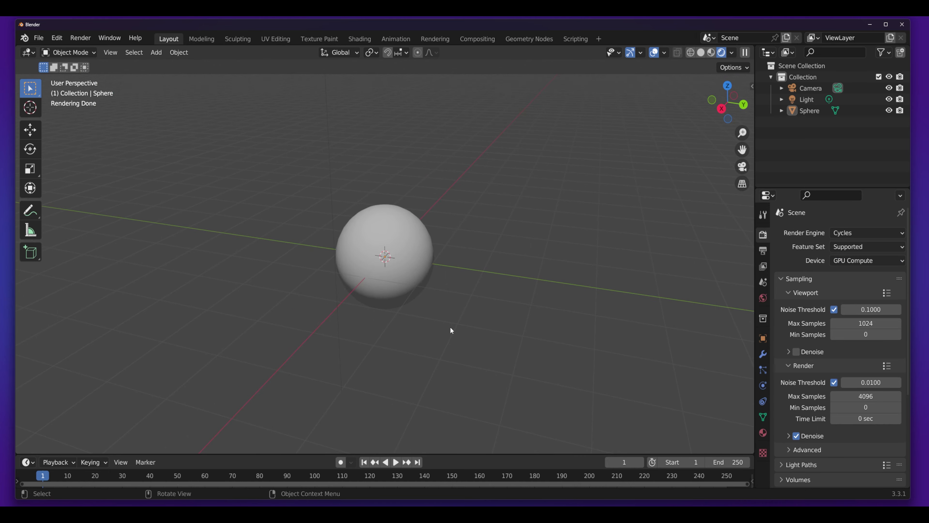
# Step: Assign the existing Material to the sphere in Material properties
pyautogui.click(764, 433)
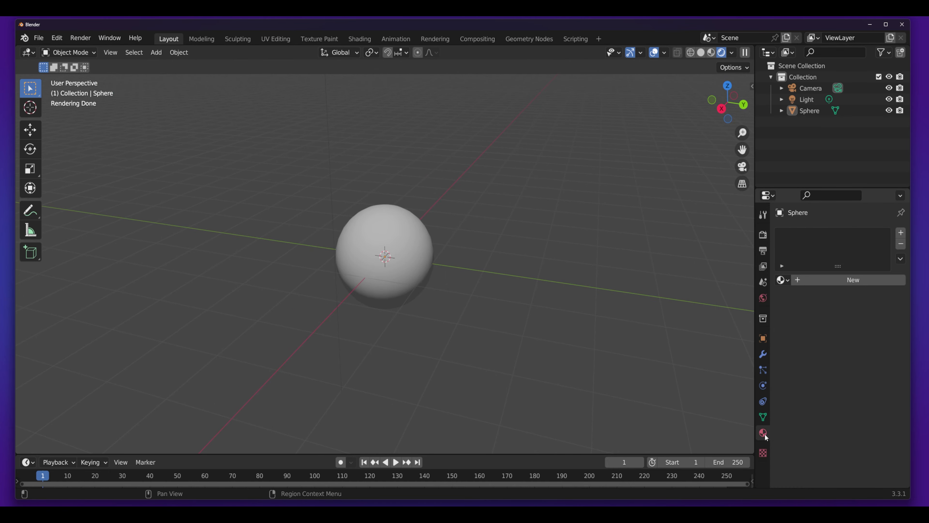
pyautogui.click(782, 281)
pyautogui.click(701, 297)
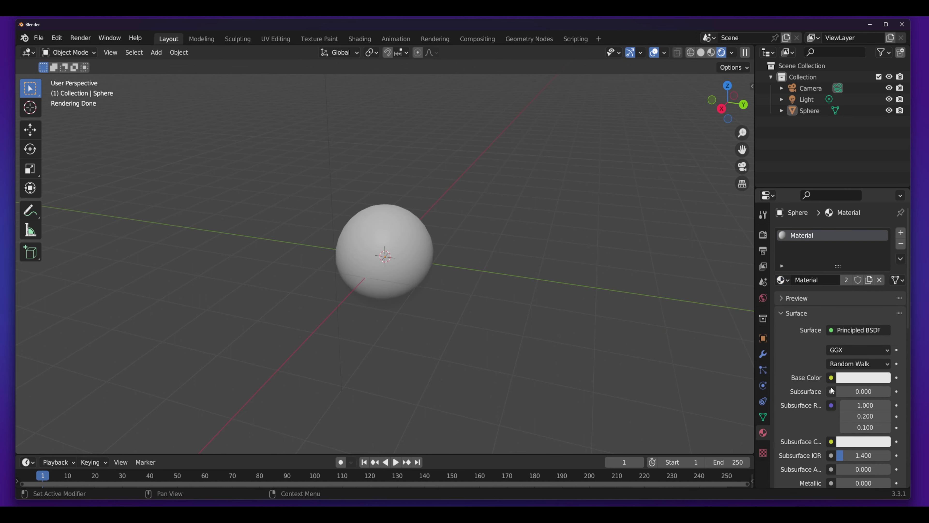
pyautogui.scroll(-3, 796, 442)
pyautogui.scroll(-4, 798, 441)
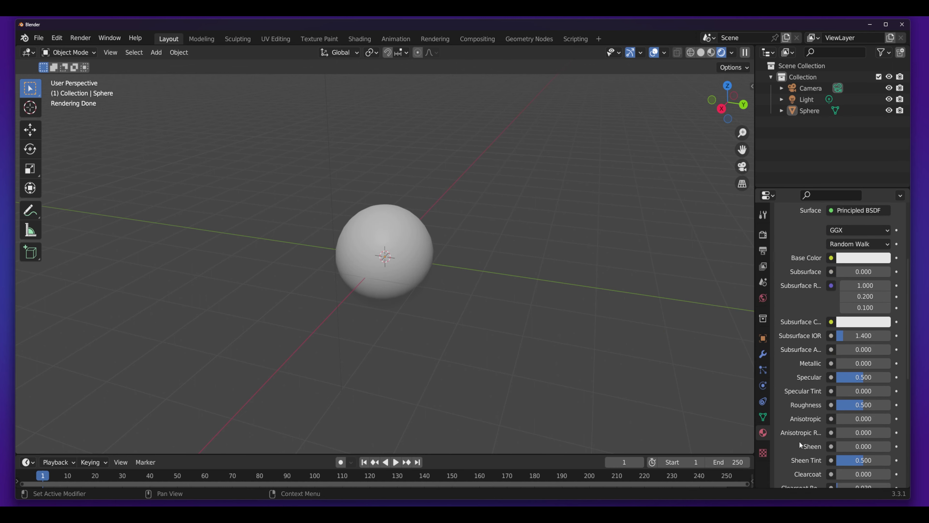
pyautogui.scroll(-3, 800, 441)
pyautogui.scroll(-3, 797, 439)
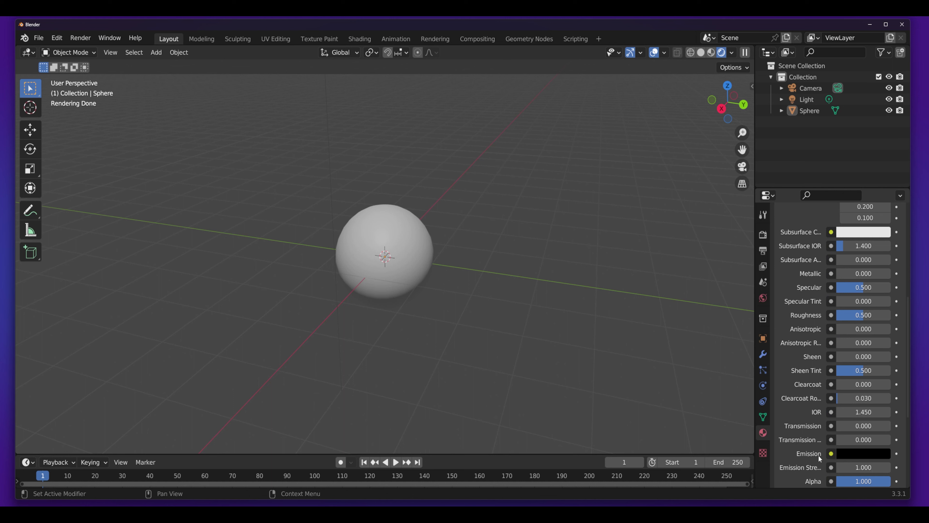
# Step: Brighten the emission colour to an orange-red glow
pyautogui.click(863, 455)
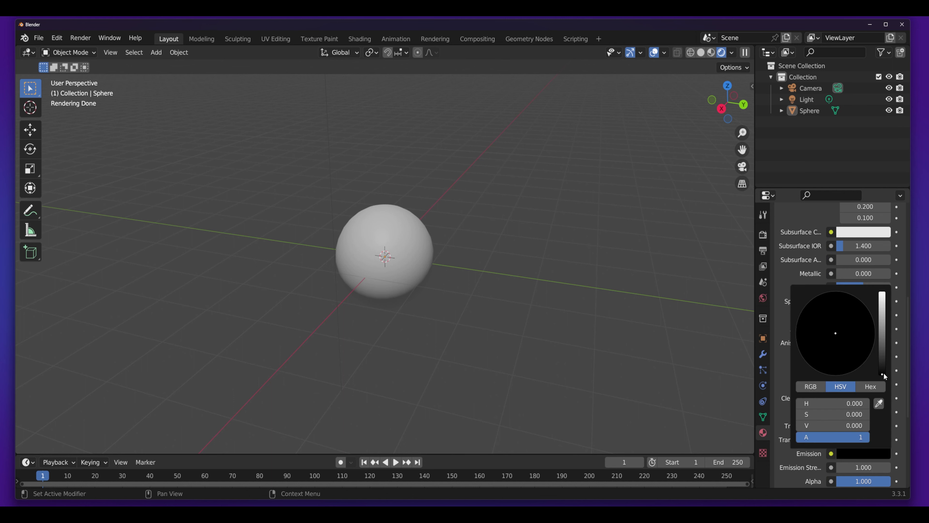
pyautogui.moveTo(883, 373)
pyautogui.mouseDown()
pyautogui.moveTo(882, 329)
pyautogui.moveTo(824, 364)
pyautogui.moveTo(830, 370)
pyautogui.mouseUp()
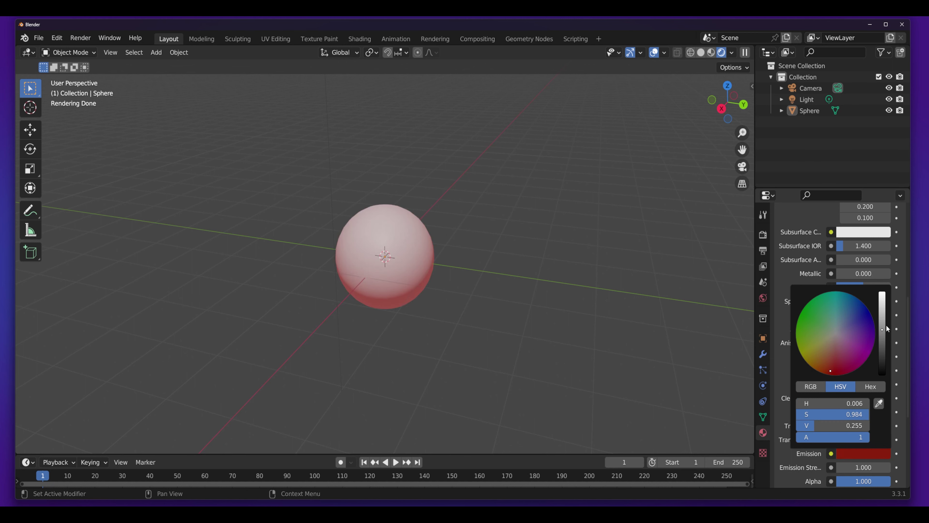
pyautogui.moveTo(887, 328); pyautogui.dragTo(882, 299)
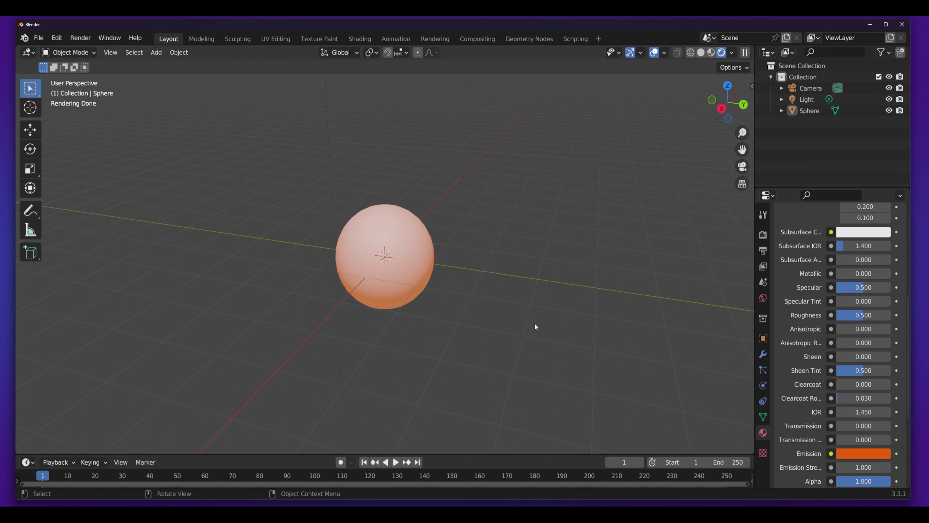
pyautogui.scroll(1, 567, 412)
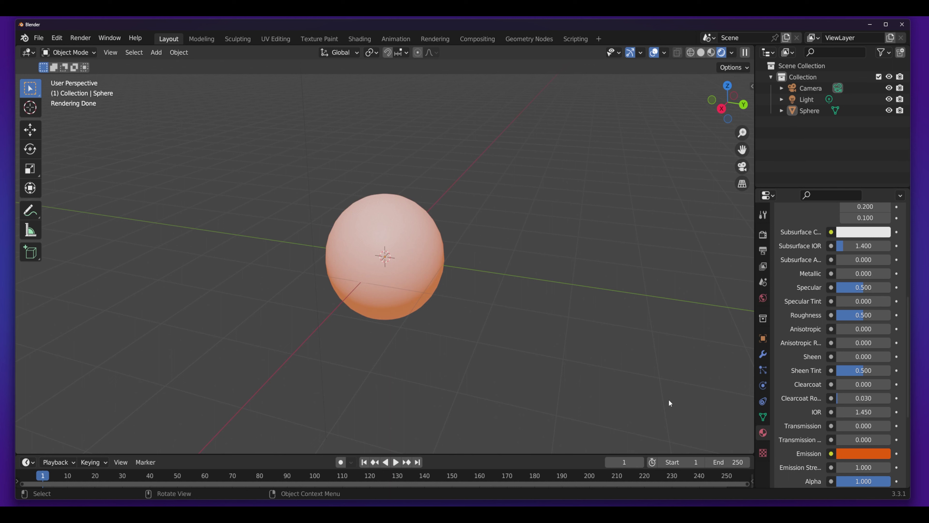
# Step: Raise Emission Strength to 4.8 and shift the emission colour toward red
pyautogui.moveTo(863, 467)
pyautogui.mouseDown()
pyautogui.moveTo(893, 467)
pyautogui.moveTo(877, 467)
pyautogui.mouseUp()
pyautogui.click(852, 453)
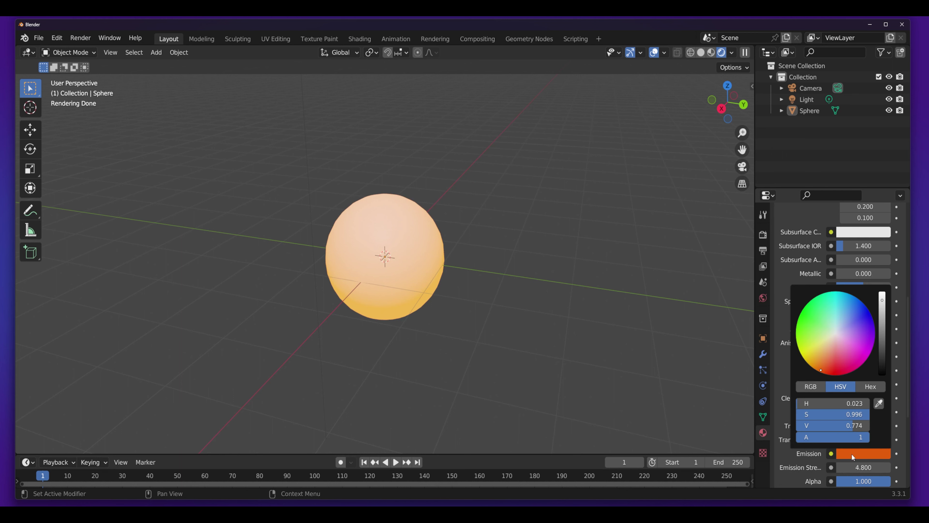
pyautogui.click(825, 372)
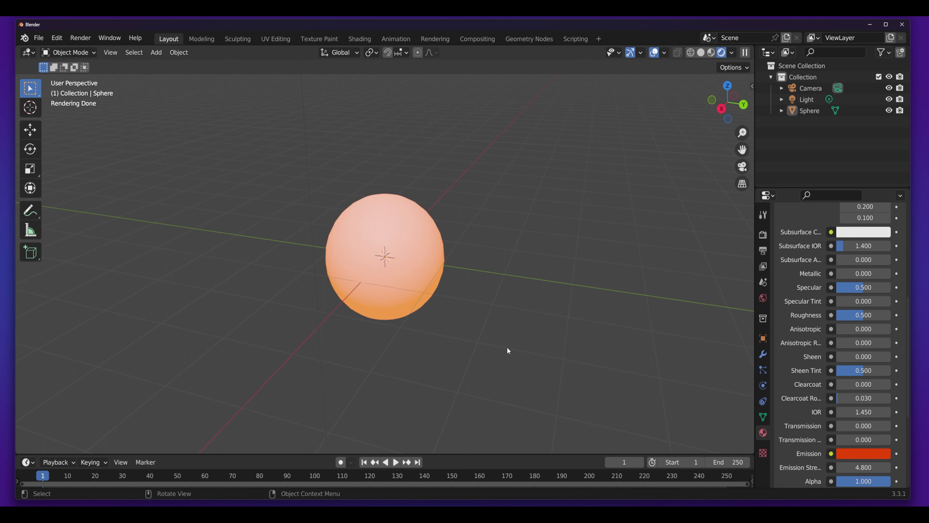
pyautogui.moveTo(507, 348)
pyautogui.mouseDown(button='middle')
pyautogui.moveTo(616, 320)
pyautogui.moveTo(548, 335)
pyautogui.mouseUp(button='middle')
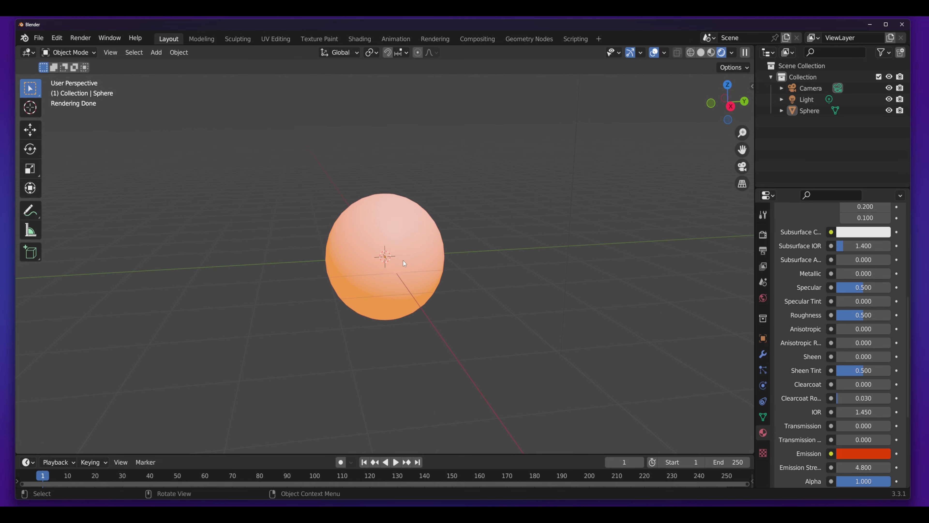
# Step: Duplicate the sphere in front view and drop the copy over the original
pyautogui.click(407, 286)
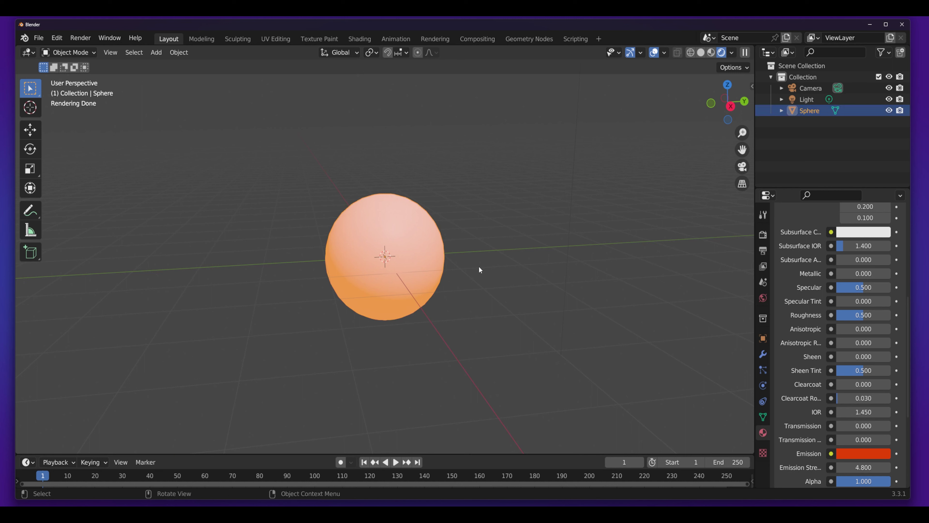
pyautogui.press('KP_1')
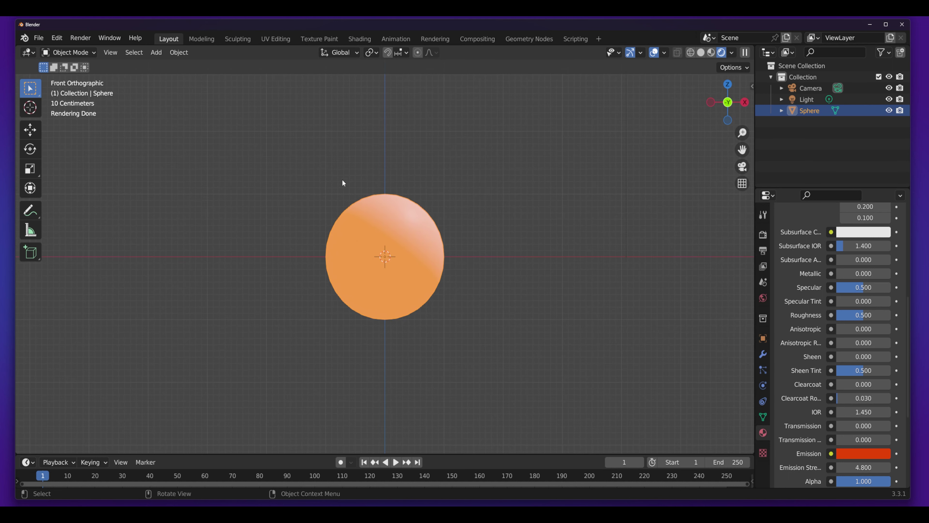
pyautogui.click(182, 55)
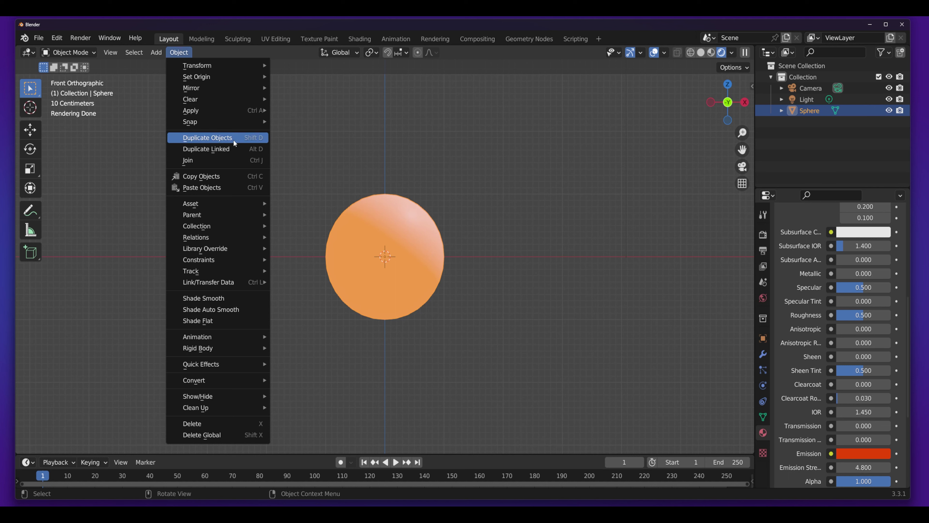
pyautogui.click(227, 138)
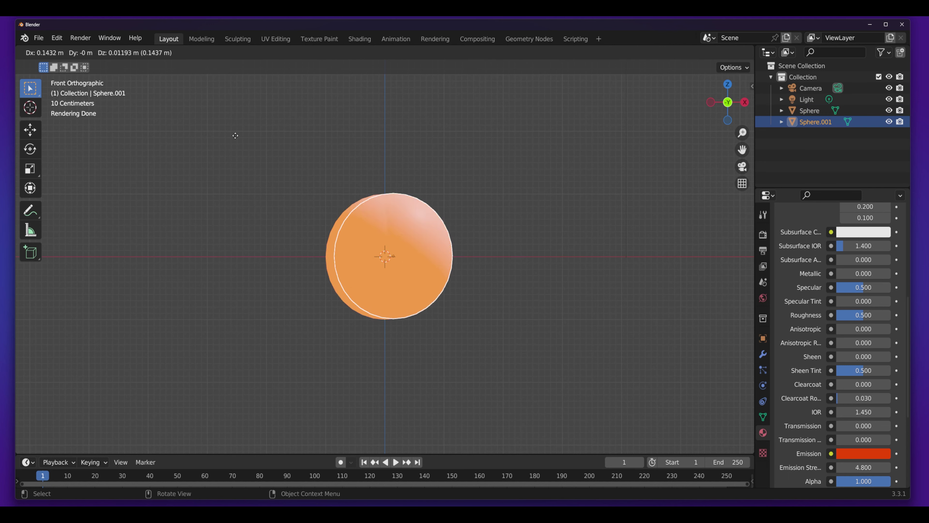
pyautogui.press('z')
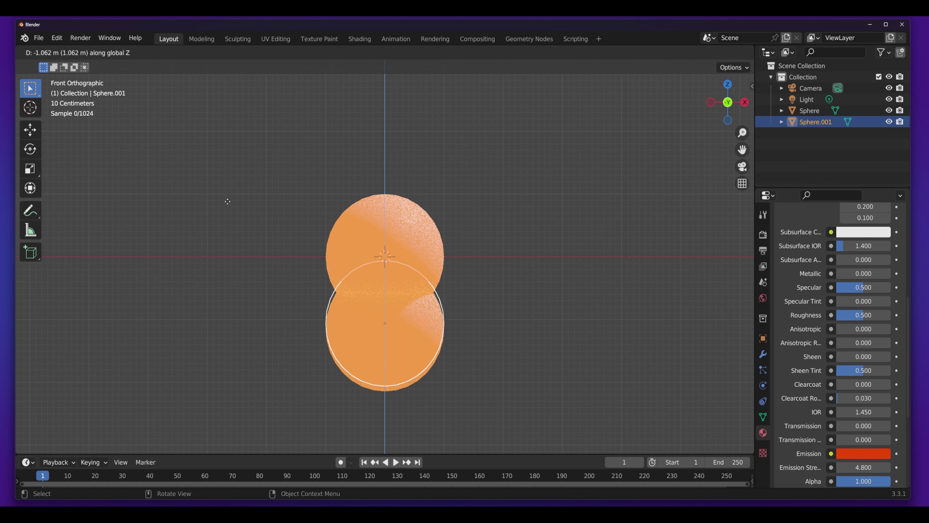
pyautogui.click(228, 136)
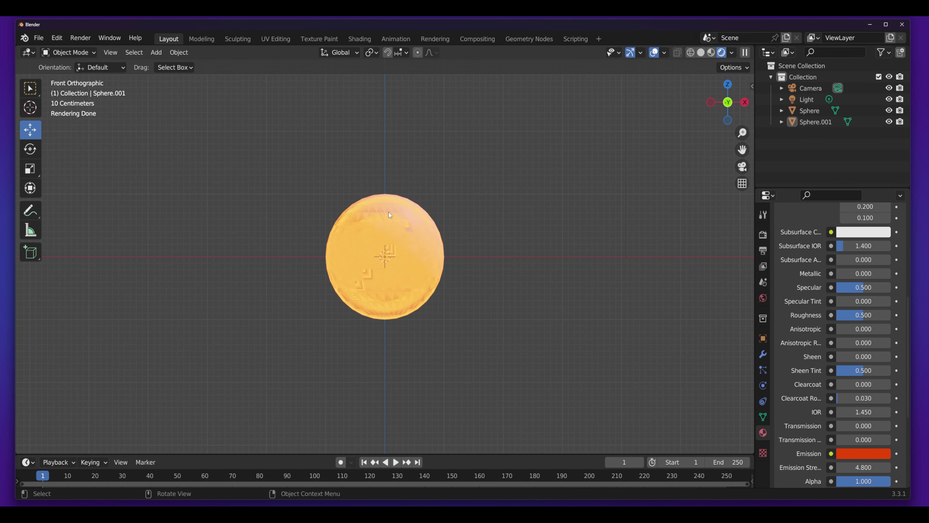
# Step: Scale Sphere.001 slightly larger than the original, to about 1.0977
pyautogui.click(814, 122)
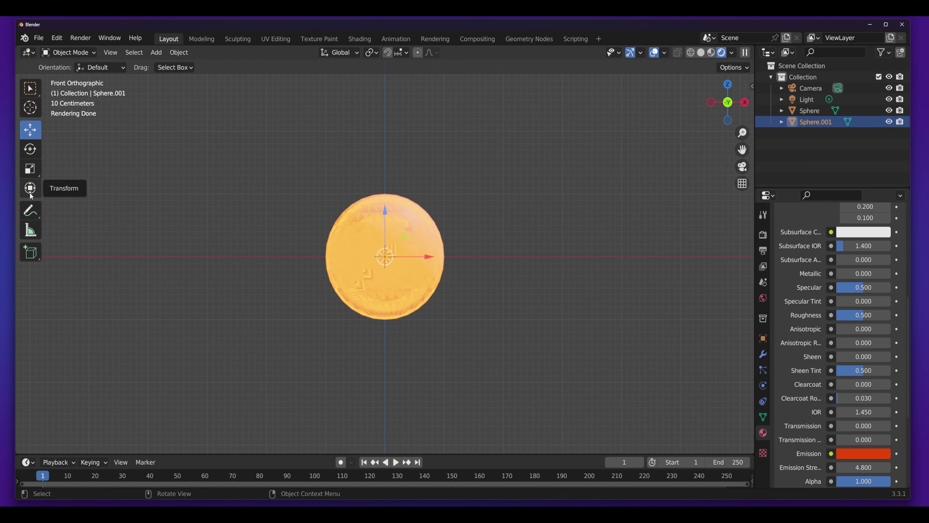
pyautogui.click(29, 170)
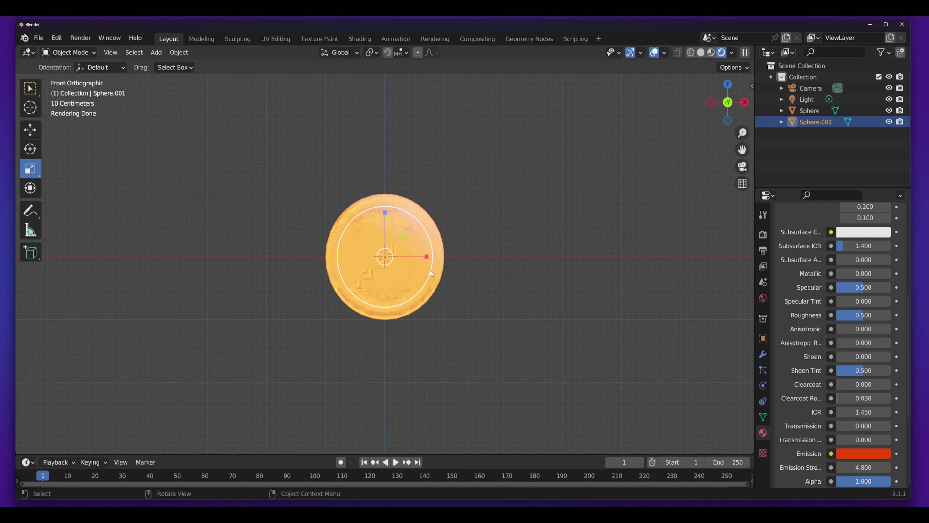
pyautogui.moveTo(430, 270); pyautogui.dragTo(436, 268)
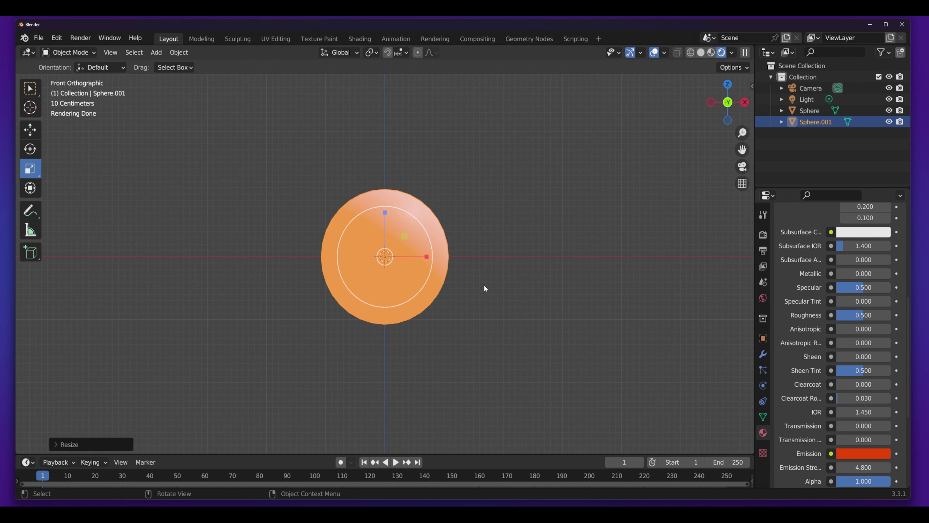
pyautogui.scroll(5, 826, 408)
pyautogui.scroll(4, 826, 408)
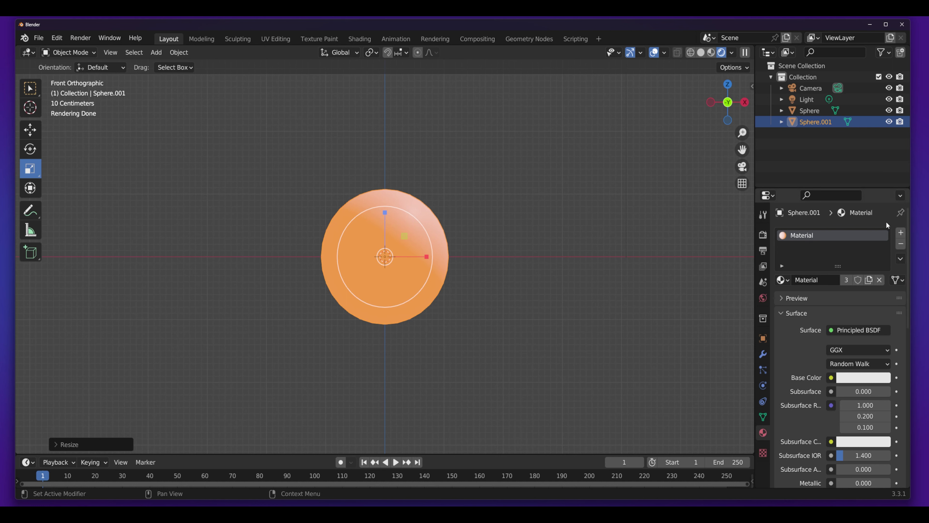
# Step: Give Sphere.001 its own material copy named 'Glass'
pyautogui.click(869, 280)
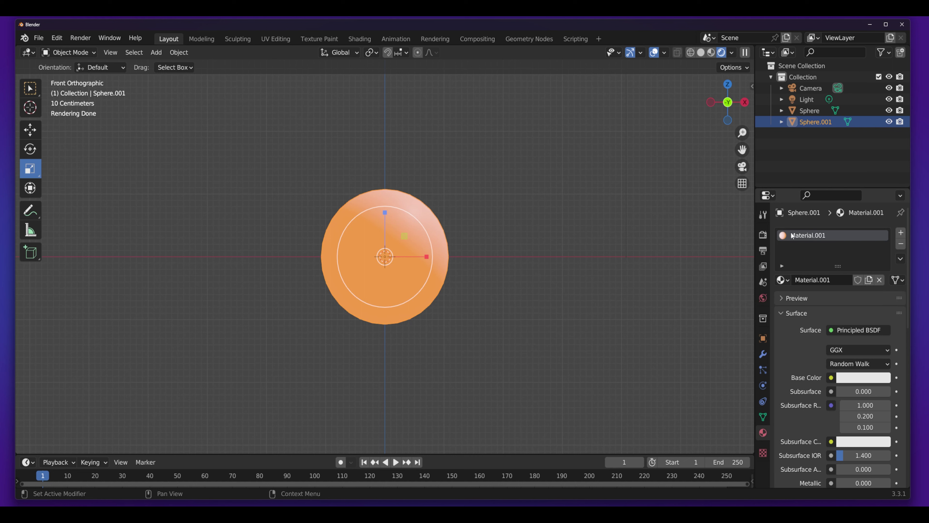
pyautogui.click(833, 281)
pyautogui.write('Glass')
pyautogui.press('Return')
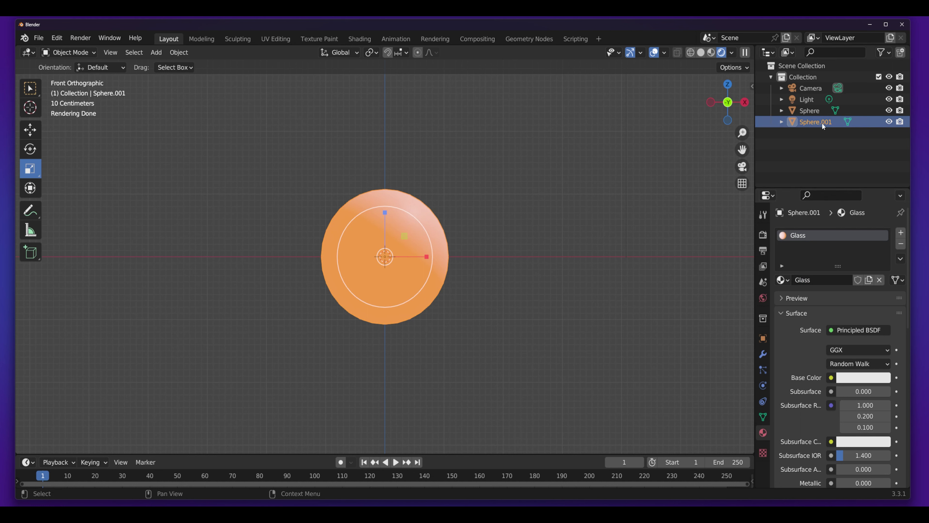
# Step: Switch the Glass material's surface shader to Glass BSDF
pyautogui.click(816, 115)
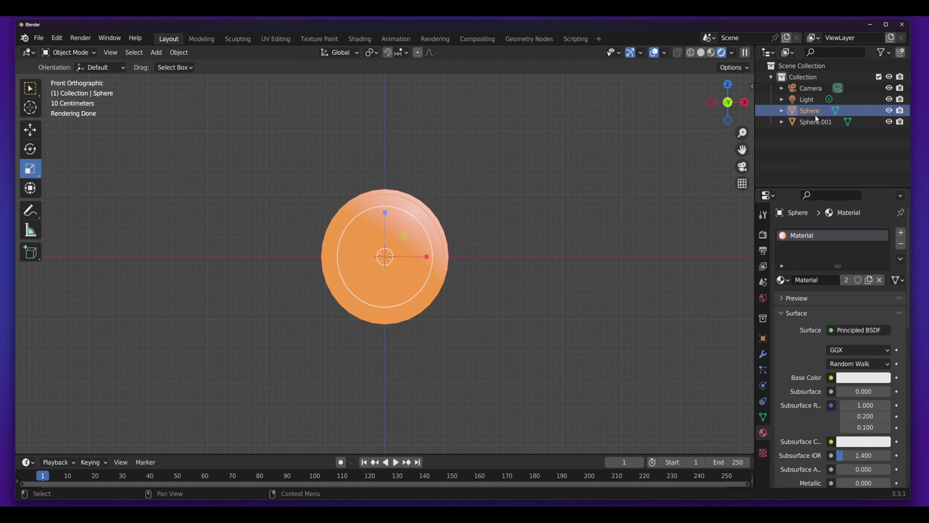
pyautogui.click(816, 122)
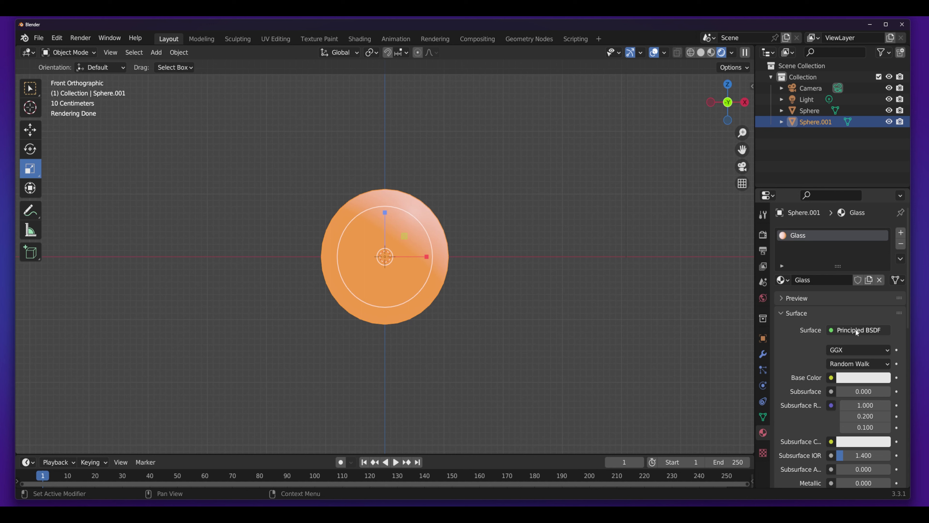
pyautogui.click(868, 331)
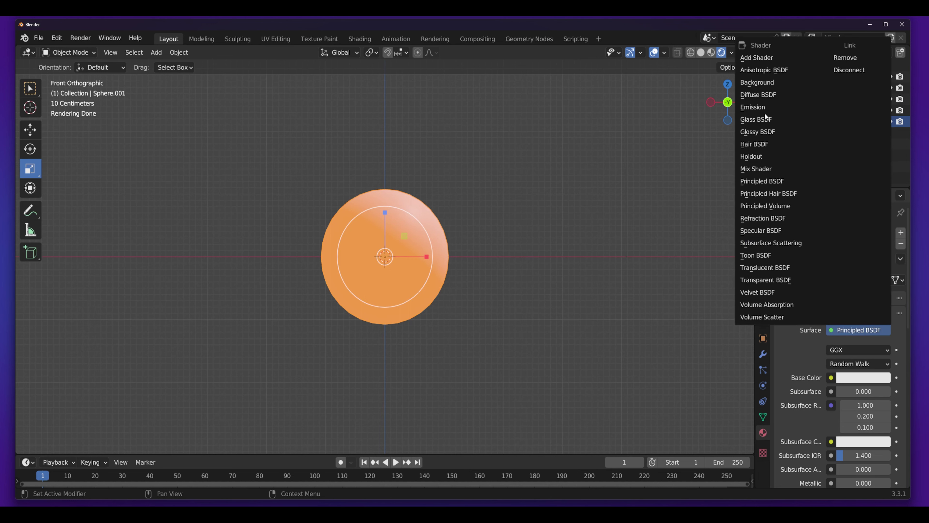
pyautogui.click(777, 123)
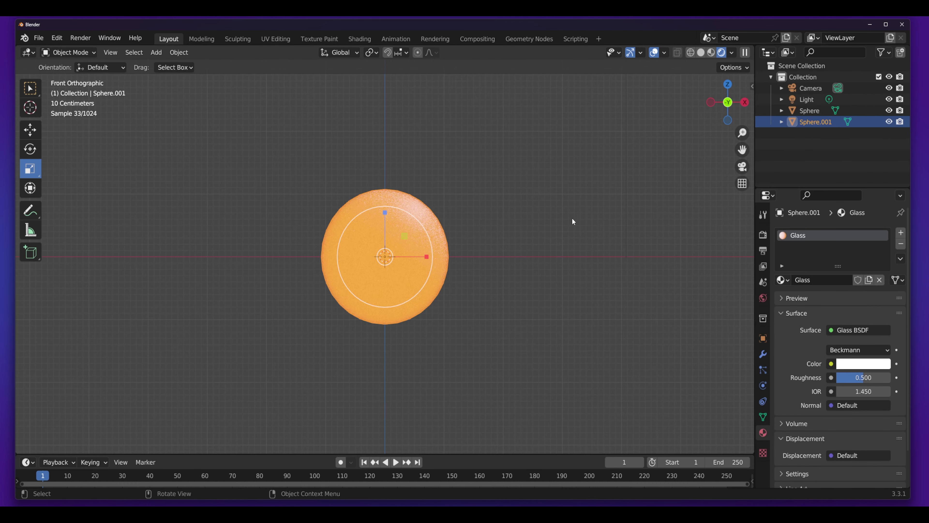
# Step: Enlarge Sphere.001 about 2.2 times with the Scale tool, then ease it back slightly
pyautogui.moveTo(527, 251); pyautogui.dragTo(514, 296, button='middle')
pyautogui.scroll(2, 514, 300)
pyautogui.click(472, 279)
pyautogui.moveTo(525, 264); pyautogui.dragTo(472, 285, button='middle')
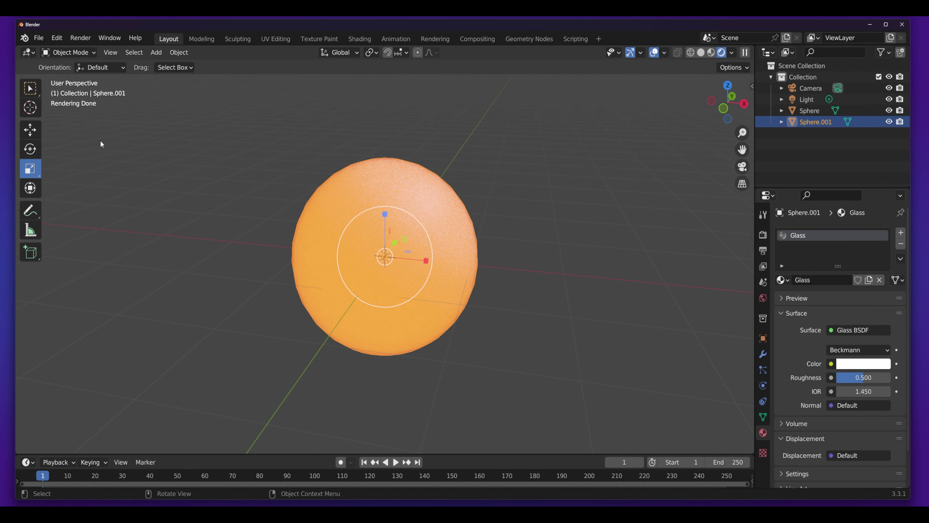
pyautogui.click(30, 187)
pyautogui.click(30, 168)
pyautogui.moveTo(430, 277); pyautogui.dragTo(493, 287)
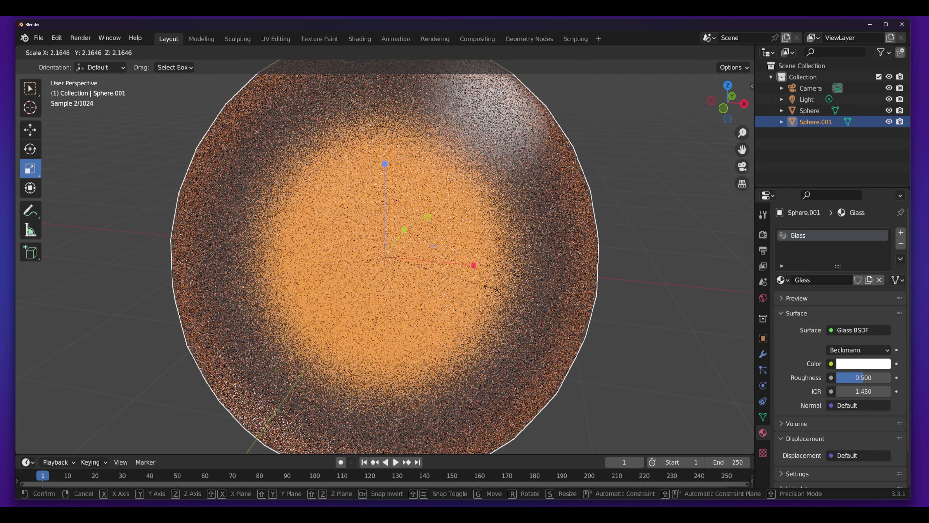
pyautogui.moveTo(493, 288); pyautogui.dragTo(482, 298)
# Step: Shrink the glass shell to about 0.86 scale and confirm its size
pyautogui.moveTo(249, 261); pyautogui.dragTo(360, 263, button='middle')
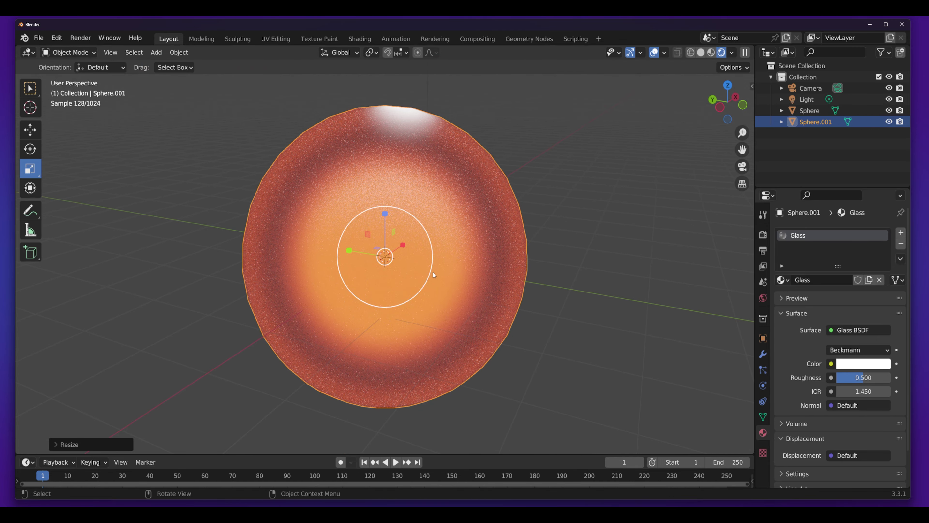
pyautogui.moveTo(431, 275); pyautogui.dragTo(422, 270)
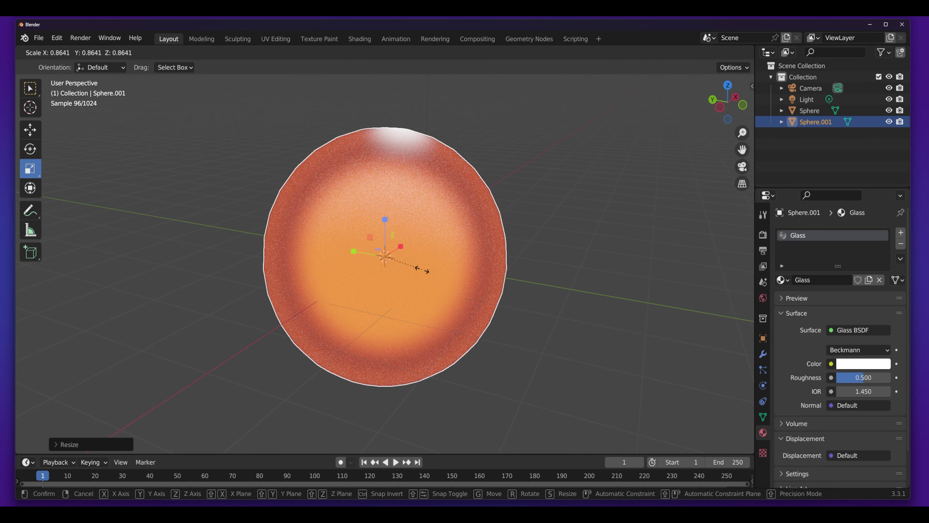
pyautogui.moveTo(423, 270); pyautogui.dragTo(421, 269)
pyautogui.click(202, 296)
pyautogui.moveTo(202, 296)
pyautogui.mouseDown(button='middle')
pyautogui.moveTo(330, 284)
pyautogui.moveTo(338, 331)
pyautogui.mouseUp(button='middle')
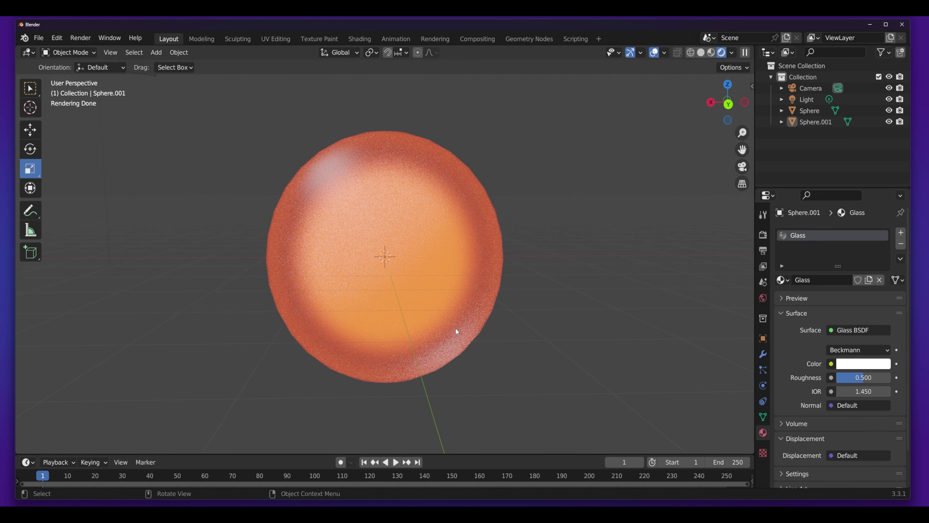
pyautogui.scroll(-3, 485, 311)
pyautogui.moveTo(254, 280); pyautogui.dragTo(493, 295, button='middle')
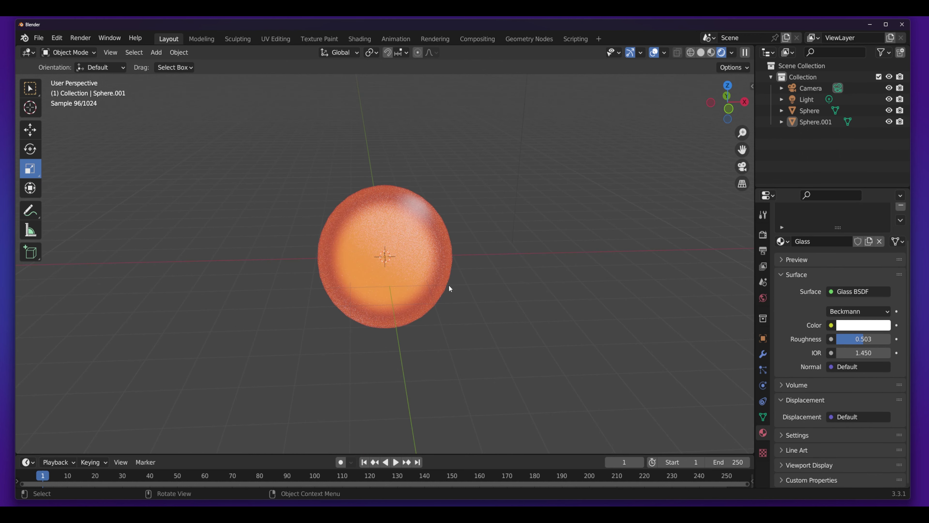
# Step: Move the light down closer to the spheres
pyautogui.scroll(-4, 487, 282)
pyautogui.click(468, 127)
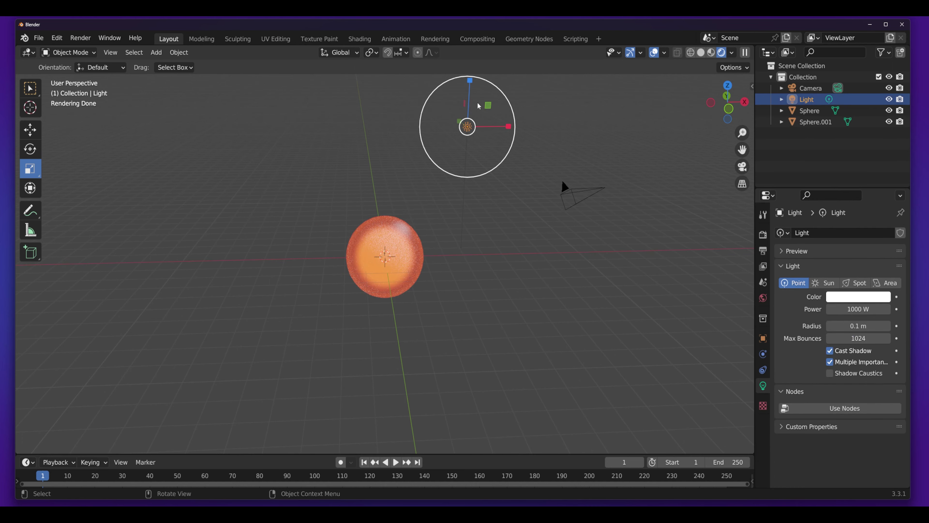
pyautogui.moveTo(470, 129); pyautogui.dragTo(499, 216, button='middle')
pyautogui.hotkey('shift', 'space')
pyautogui.press('g')
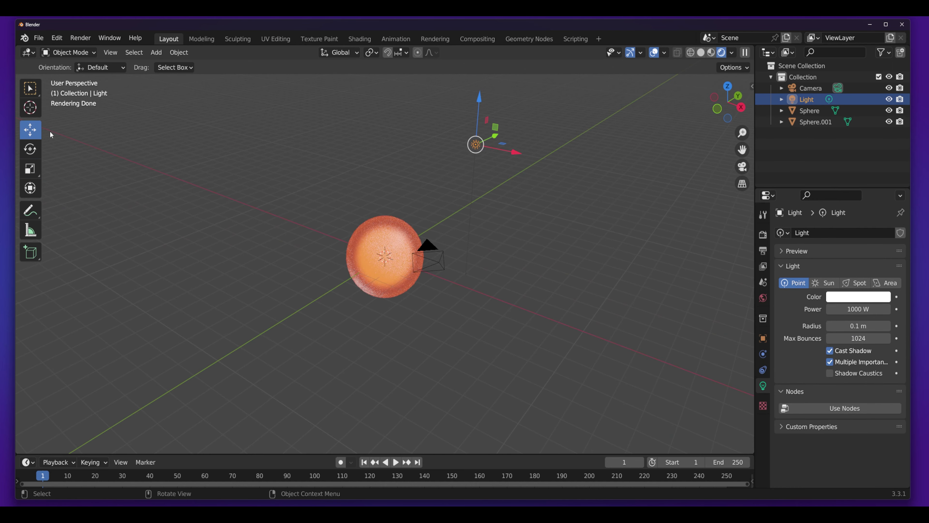
pyautogui.moveTo(486, 139); pyautogui.dragTo(253, 262)
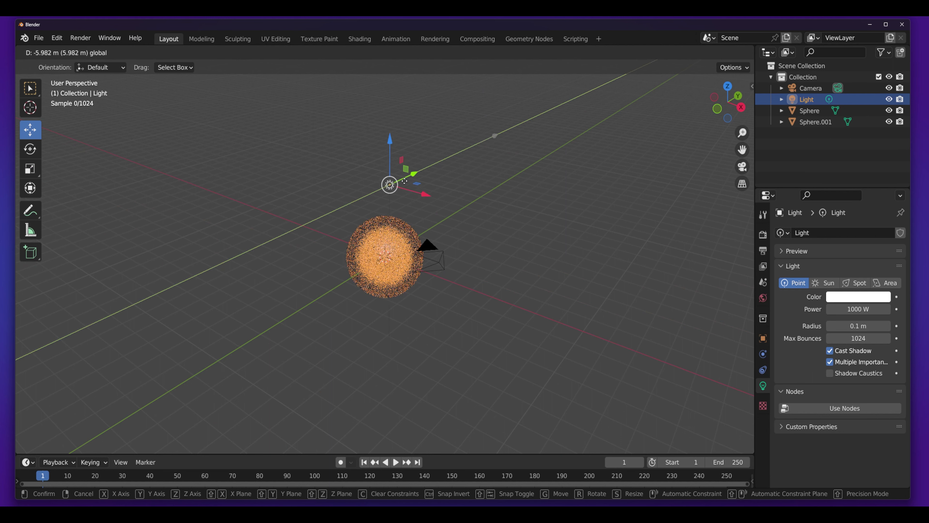
# Step: Try Eevee as the render engine, then switch back to Cycles
pyautogui.click(762, 234)
pyautogui.click(849, 234)
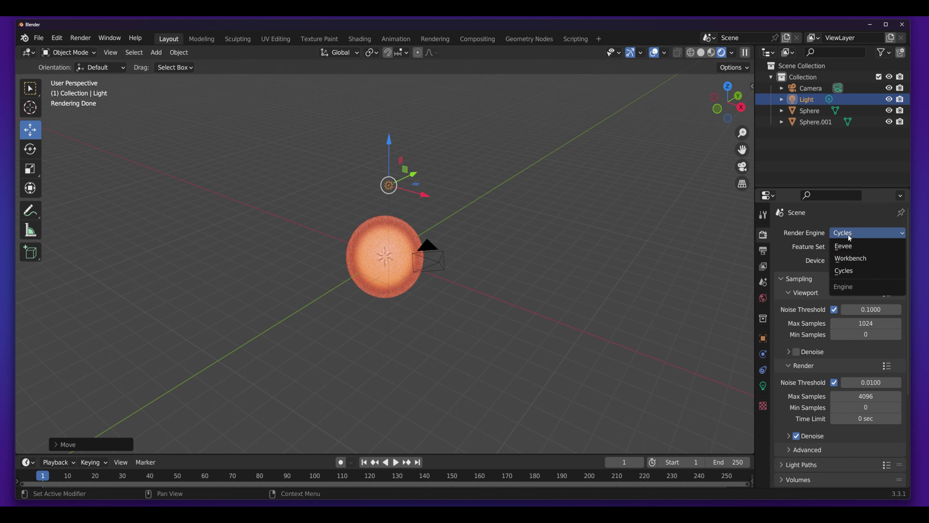
pyautogui.click(842, 271)
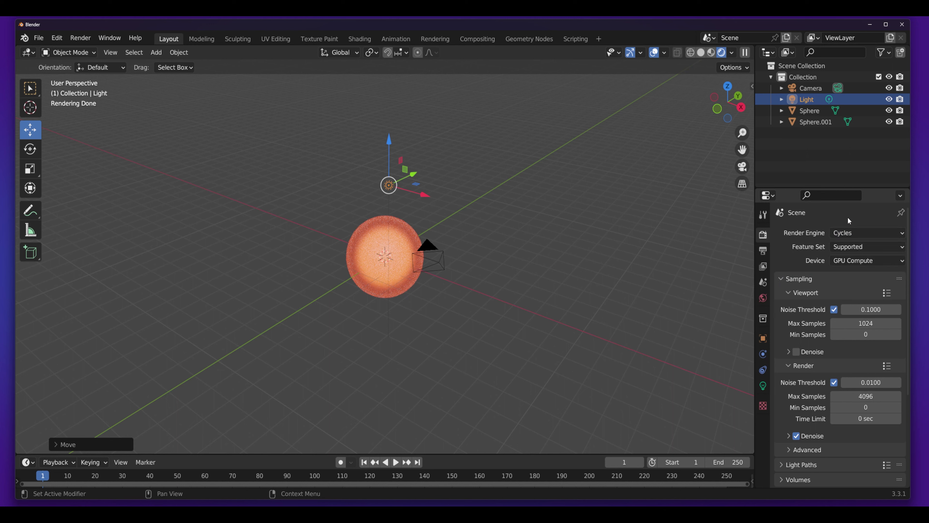
pyautogui.click(850, 233)
pyautogui.click(855, 249)
pyautogui.click(522, 282)
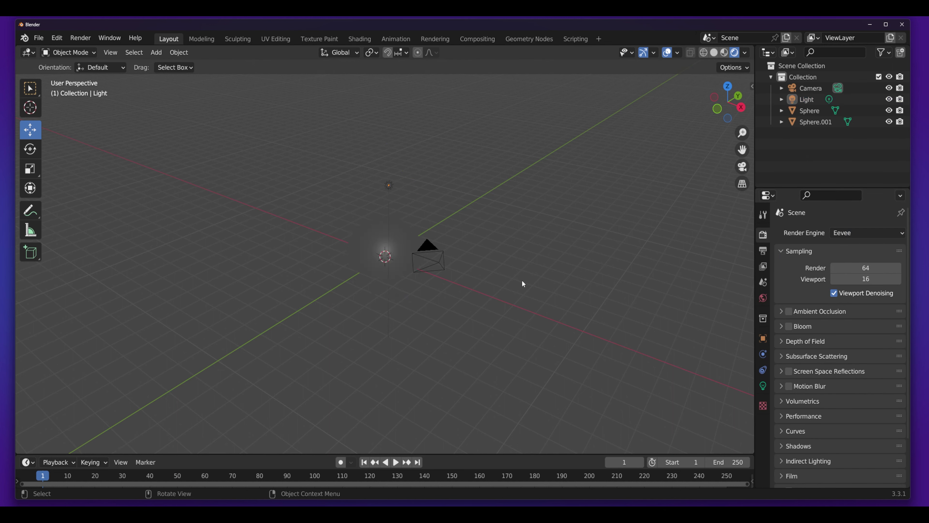
pyautogui.click(855, 232)
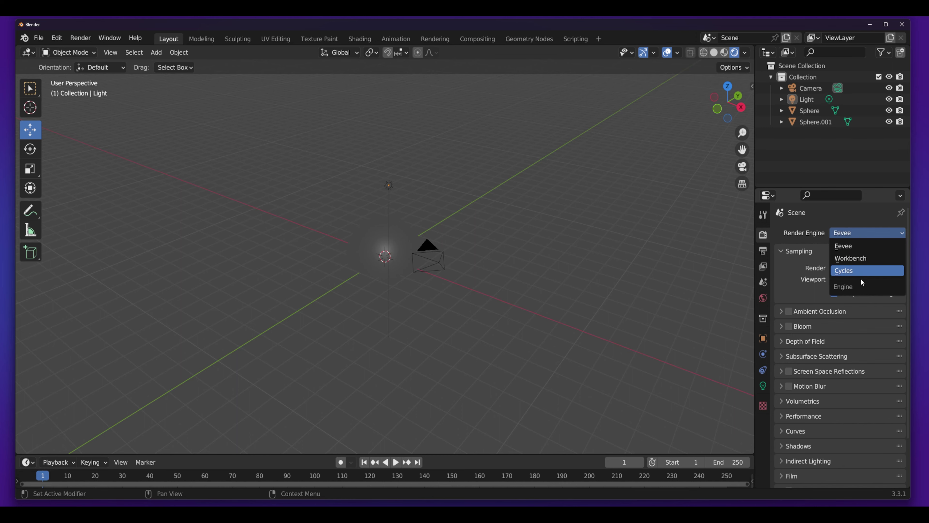
pyautogui.click(860, 279)
# Step: Select Sphere.001 from the front view and orbit to a perspective angle
pyautogui.press('KP_1')
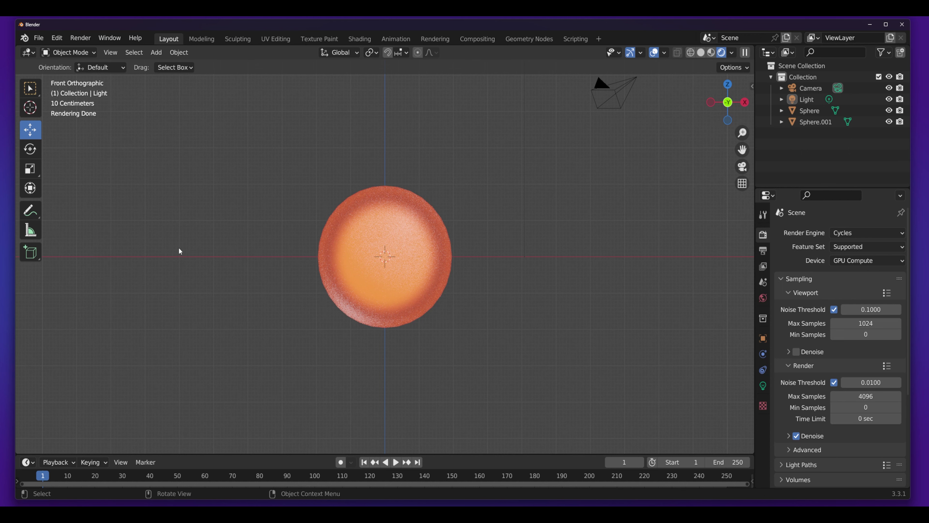
pyautogui.click(384, 256)
pyautogui.moveTo(384, 256); pyautogui.dragTo(413, 242, button='middle')
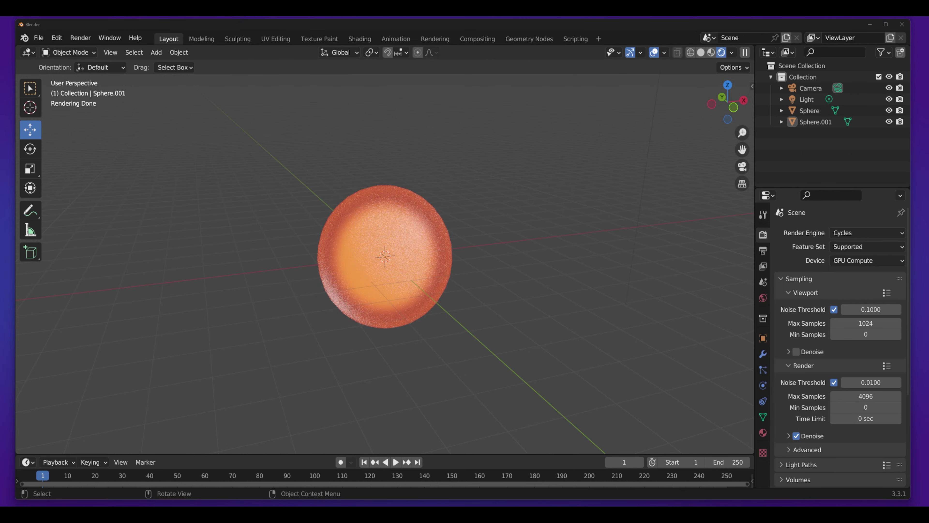
# Step: Enable the Import Images as Planes add-on via an 'image' search in Preferences, then close Preferences
pyautogui.click(56, 38)
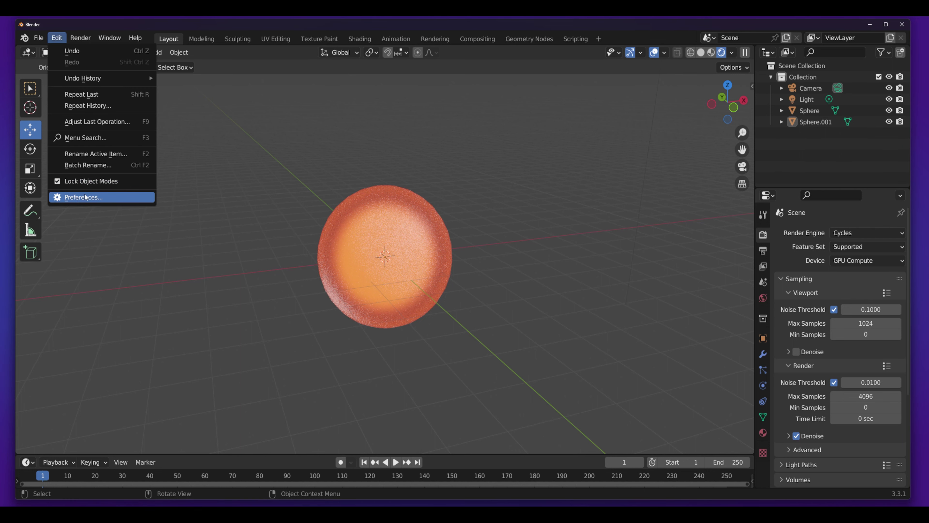
pyautogui.click(98, 197)
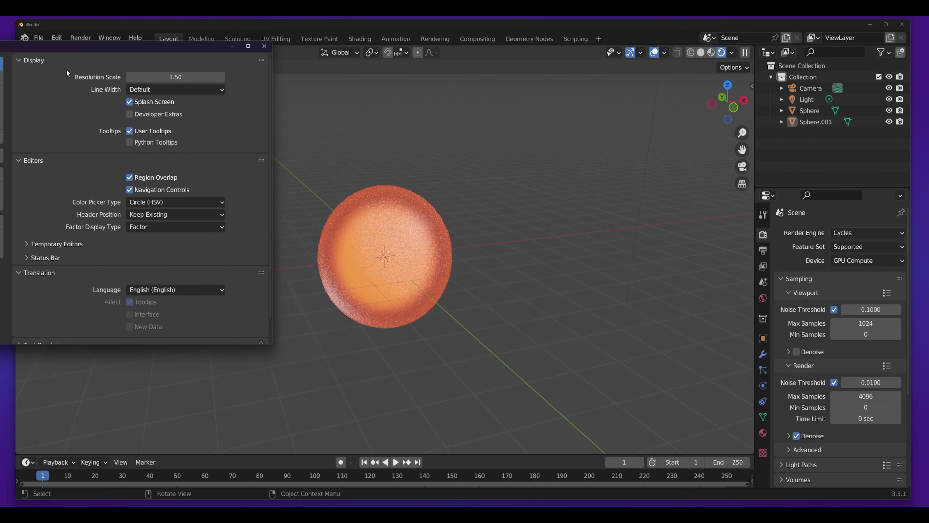
pyautogui.moveTo(140, 67)
pyautogui.mouseDown()
pyautogui.moveTo(378, 97)
pyautogui.moveTo(358, 92)
pyautogui.mouseUp()
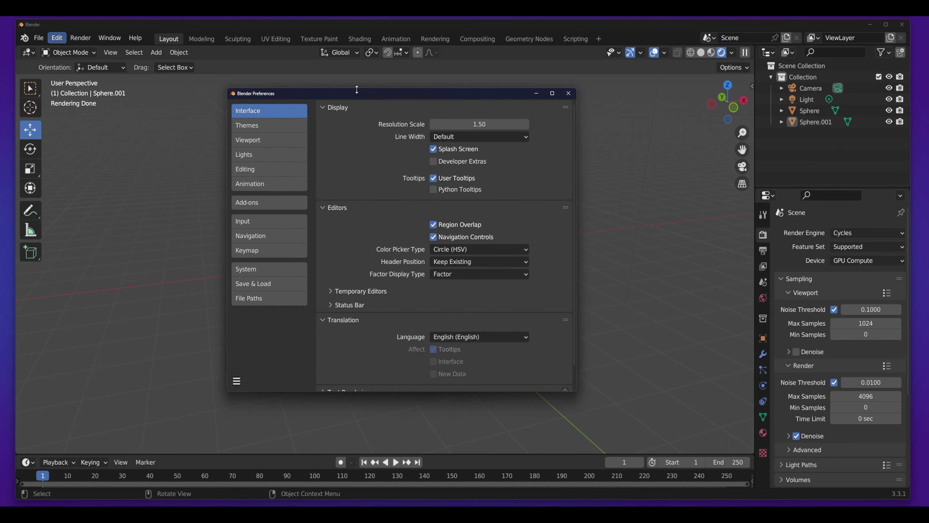
pyautogui.click(253, 204)
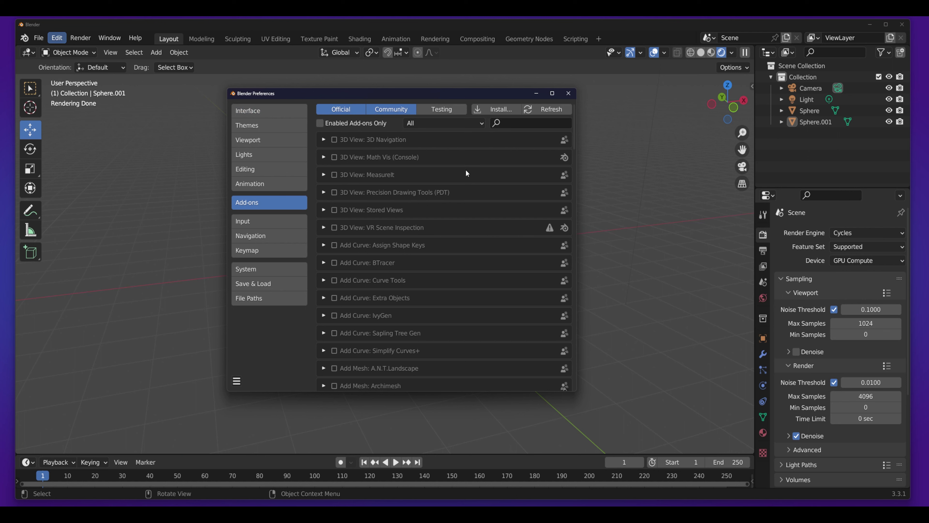
pyautogui.click(526, 122)
pyautogui.write('imag')
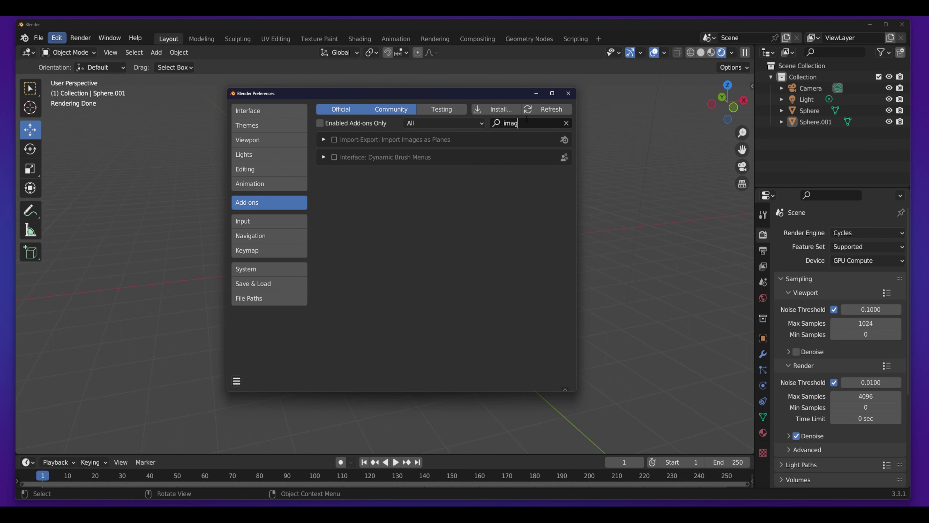
pyautogui.write('e')
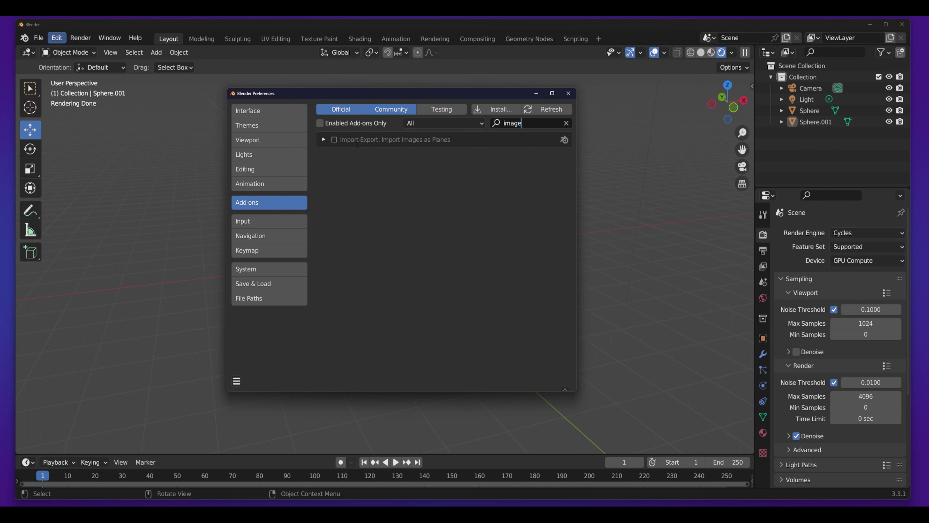
pyautogui.press('Return')
pyautogui.click(335, 140)
pyautogui.write('planes')
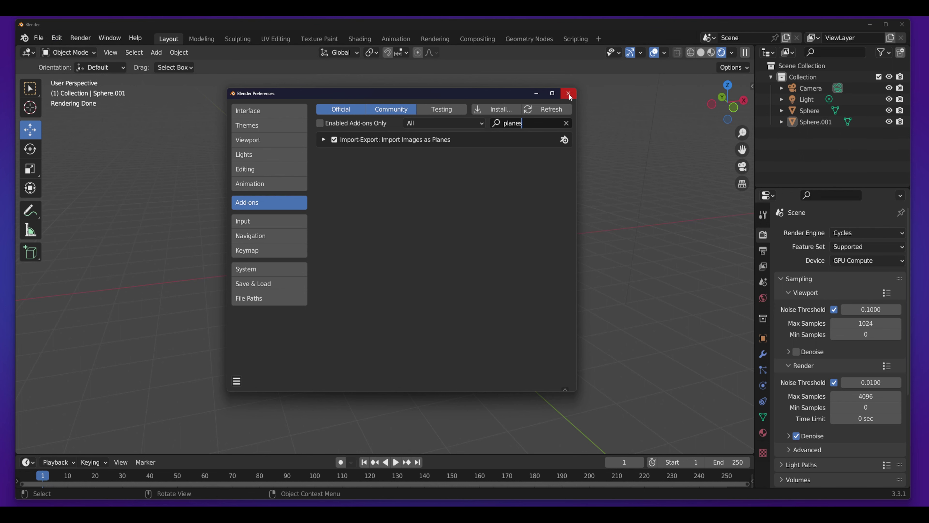
pyautogui.click(568, 93)
pyautogui.click(37, 39)
pyautogui.moveTo(80, 189)
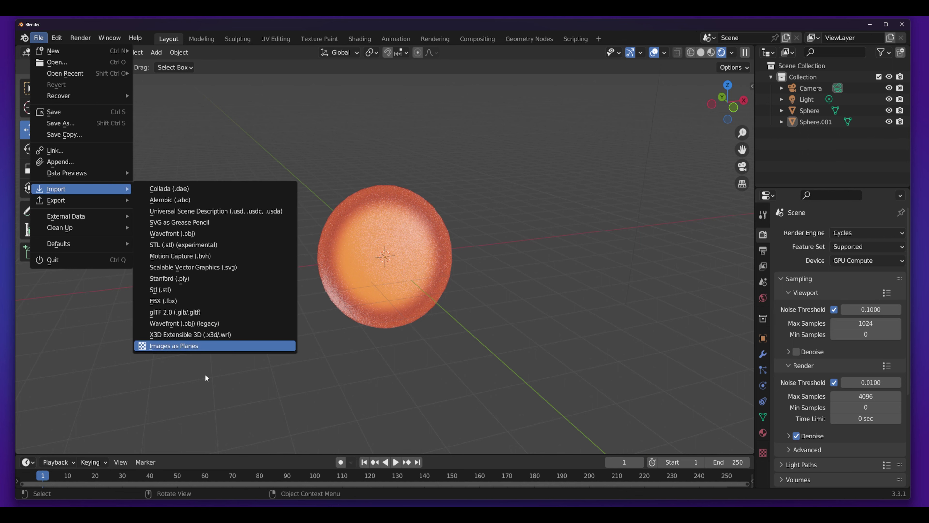
# Step: Import Plan de travail 1.png from the Exports stars png folder as an image plane
pyautogui.click(200, 350)
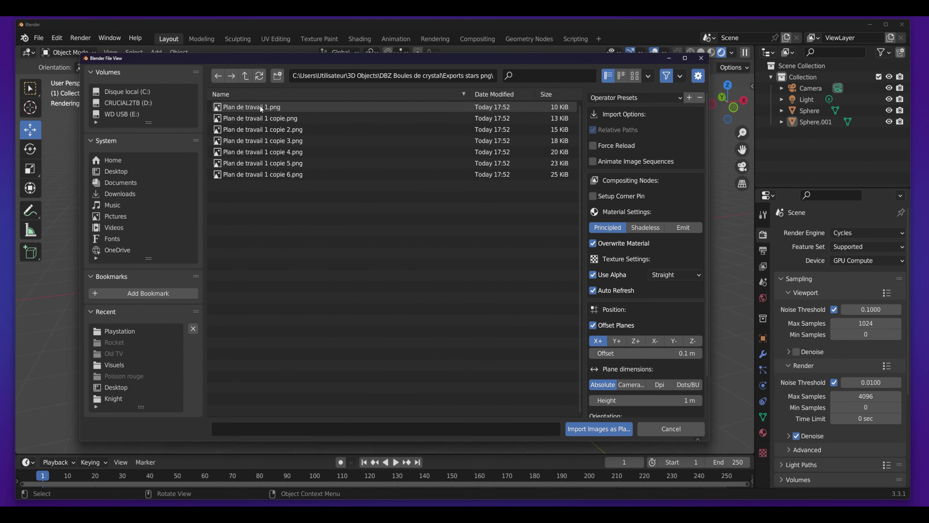
pyautogui.click(259, 106)
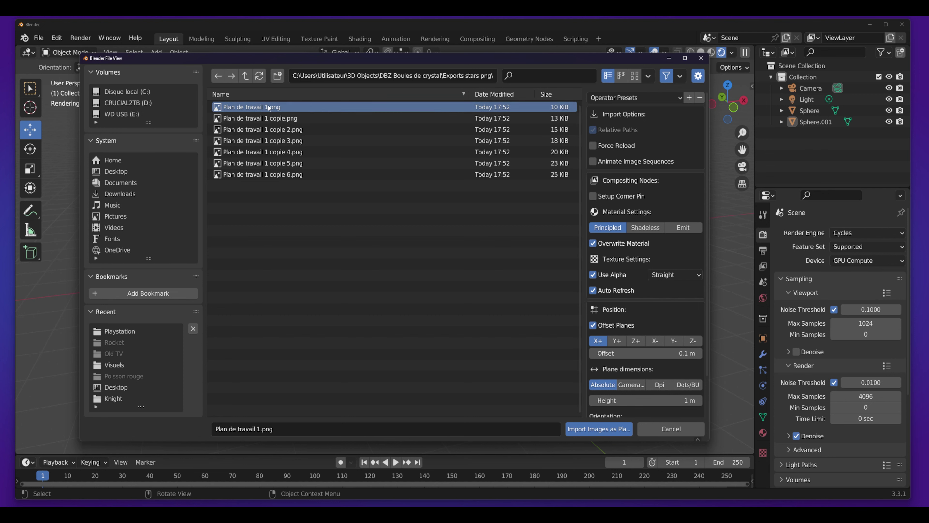
pyautogui.doubleClick(288, 107)
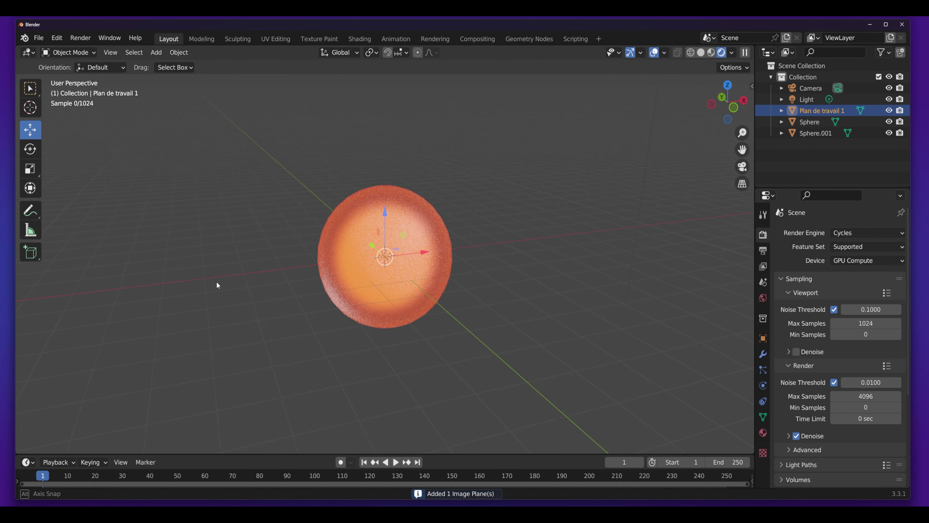
# Step: Move the Plan de travail 1 plane along Y in front of the sphere
pyautogui.moveTo(216, 281); pyautogui.dragTo(210, 280, button='middle')
pyautogui.moveTo(372, 249); pyautogui.dragTo(447, 326)
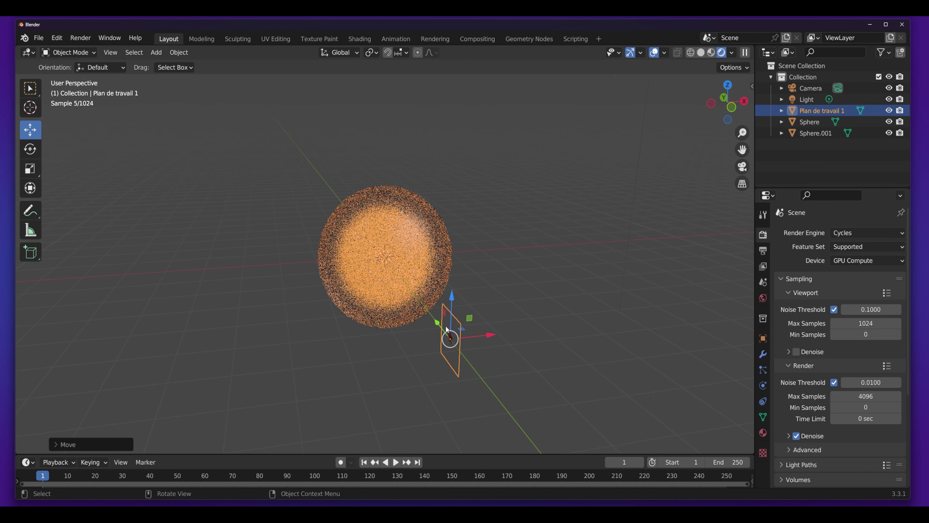
pyautogui.moveTo(473, 349); pyautogui.dragTo(401, 338, button='middle')
pyautogui.moveTo(153, 287); pyautogui.dragTo(269, 298, button='middle')
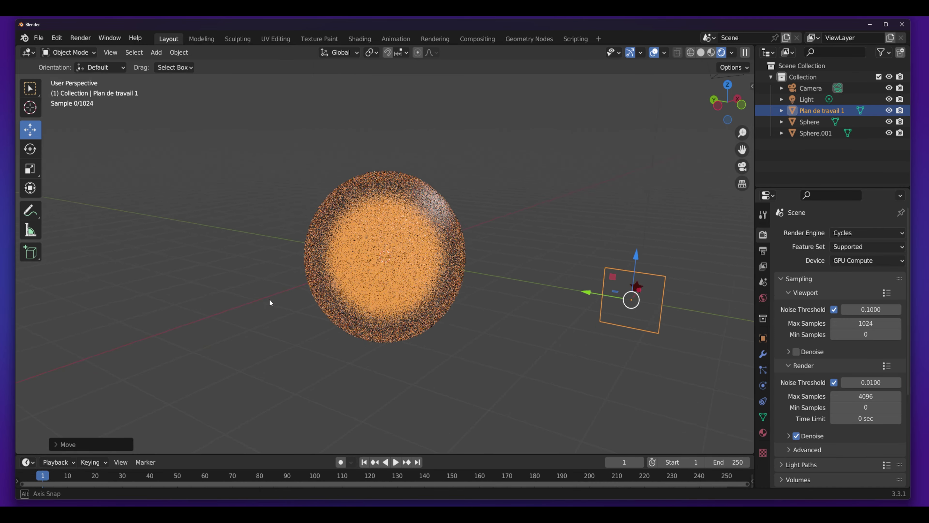
pyautogui.click(606, 352)
pyautogui.press('KP_1')
pyautogui.click(381, 261)
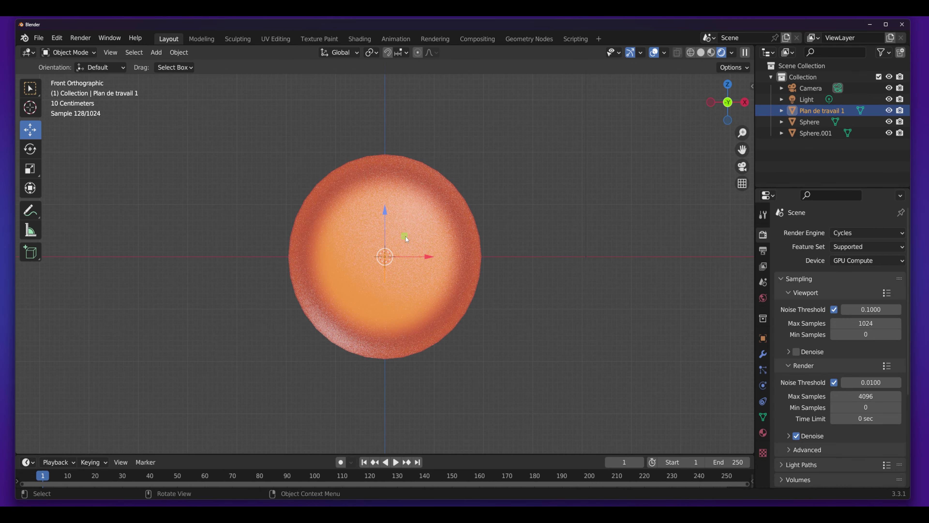
pyautogui.moveTo(405, 237); pyautogui.dragTo(359, 242, button='middle')
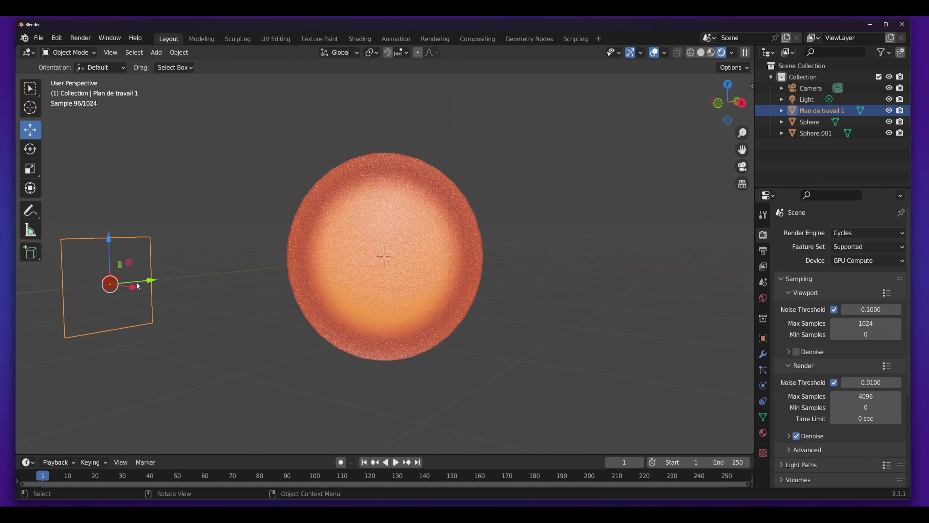
pyautogui.moveTo(173, 280); pyautogui.dragTo(219, 287, button='middle')
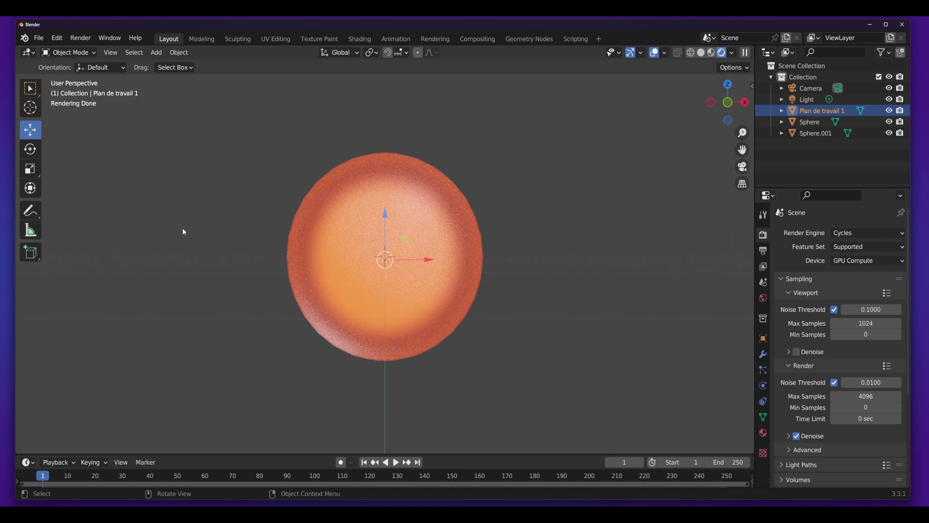
# Step: Rotate the star plane to face forward
pyautogui.click(29, 154)
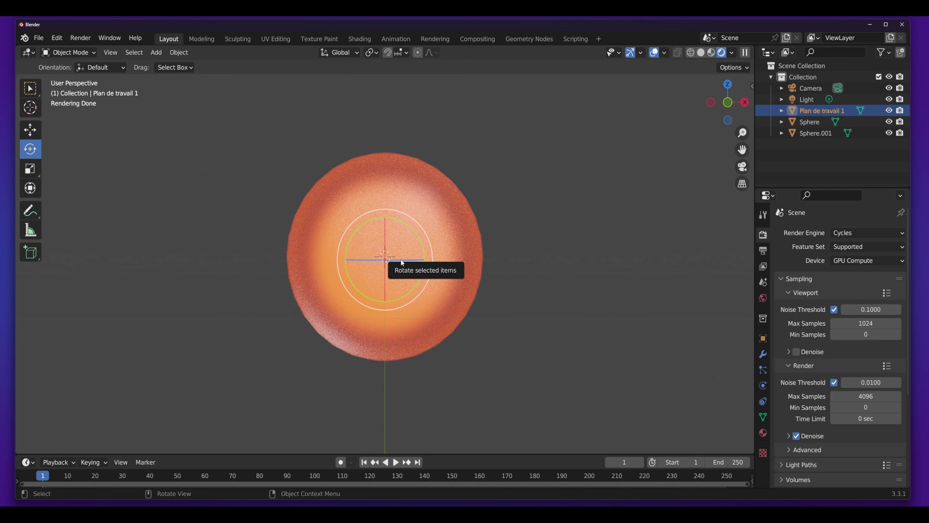
pyautogui.moveTo(402, 262)
pyautogui.mouseDown()
pyautogui.moveTo(356, 255)
pyautogui.moveTo(386, 245)
pyautogui.mouseUp()
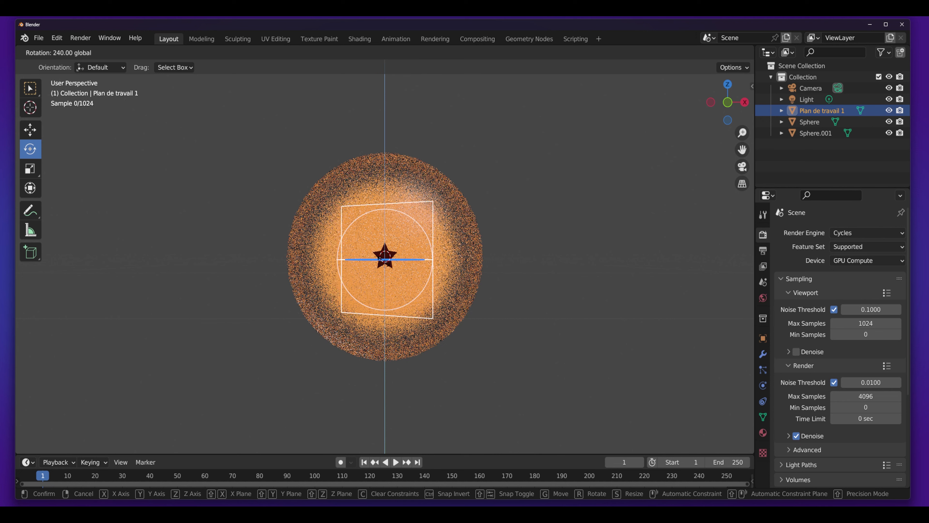
pyautogui.click(477, 375)
pyautogui.moveTo(398, 369); pyautogui.dragTo(423, 355, button='middle')
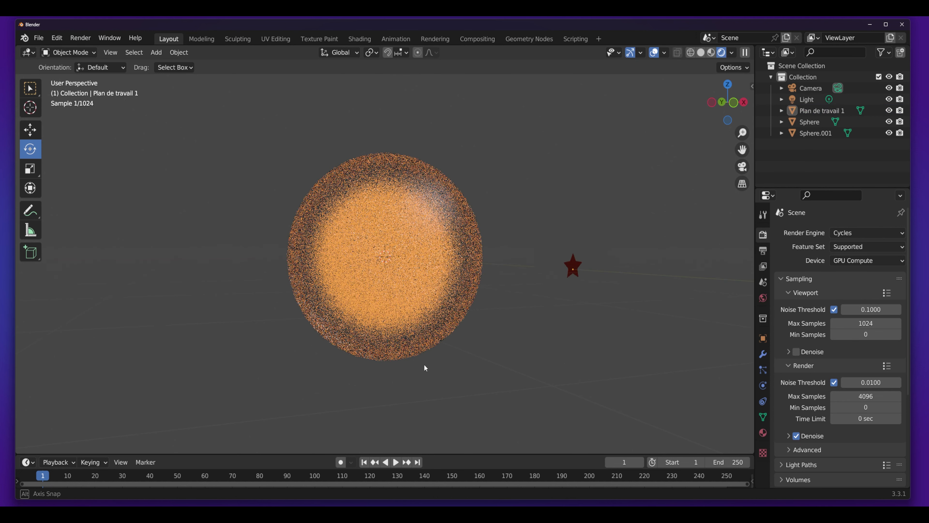
# Step: Move the star plane onto the front surface of the orange sphere
pyautogui.click(514, 270)
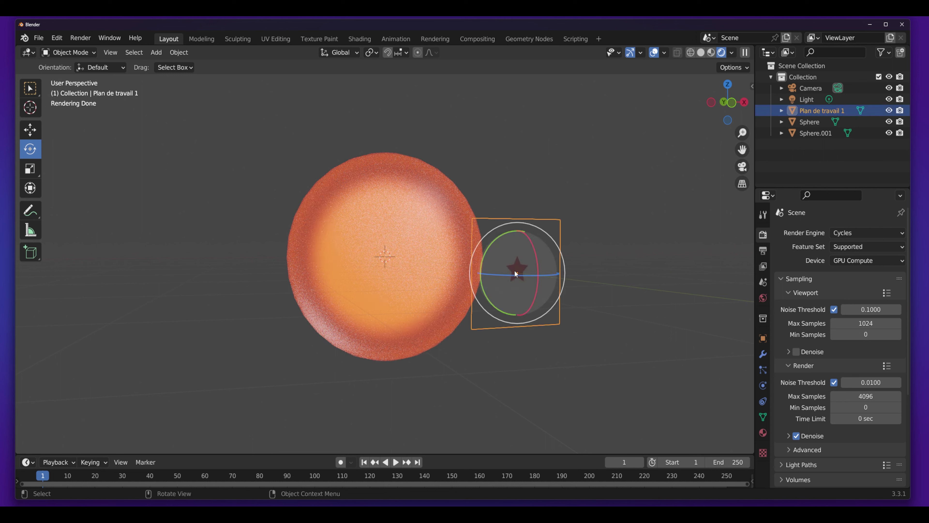
pyautogui.click(30, 130)
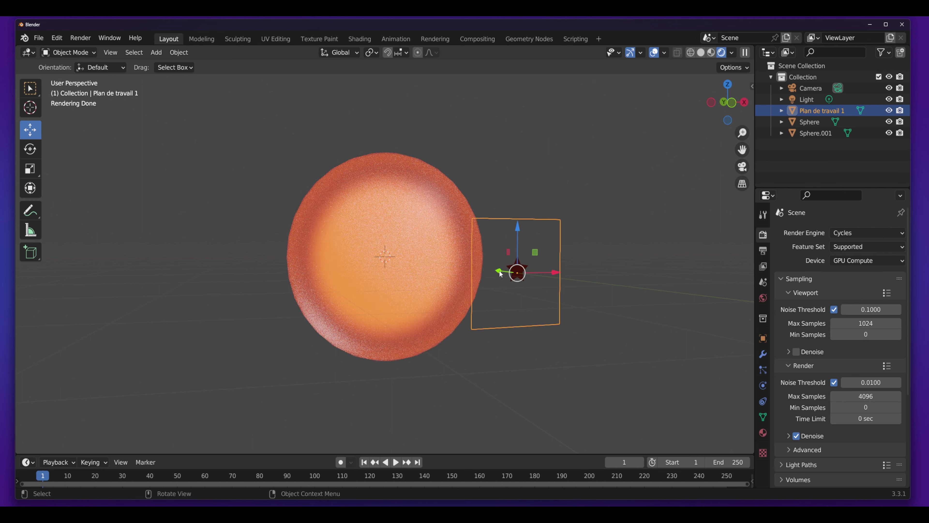
pyautogui.moveTo(501, 275); pyautogui.dragTo(393, 269)
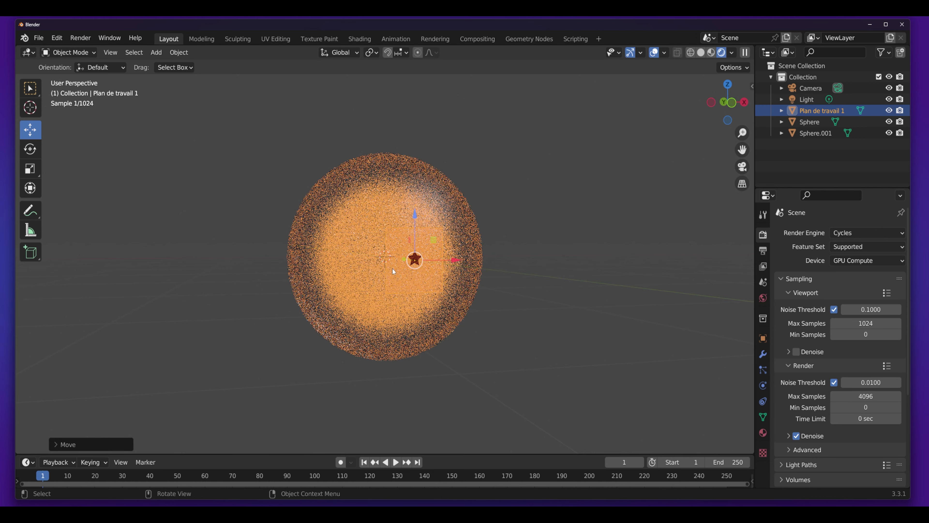
pyautogui.moveTo(402, 343)
pyautogui.mouseDown(button='middle')
pyautogui.moveTo(474, 345)
pyautogui.moveTo(491, 297)
pyautogui.mouseUp(button='middle')
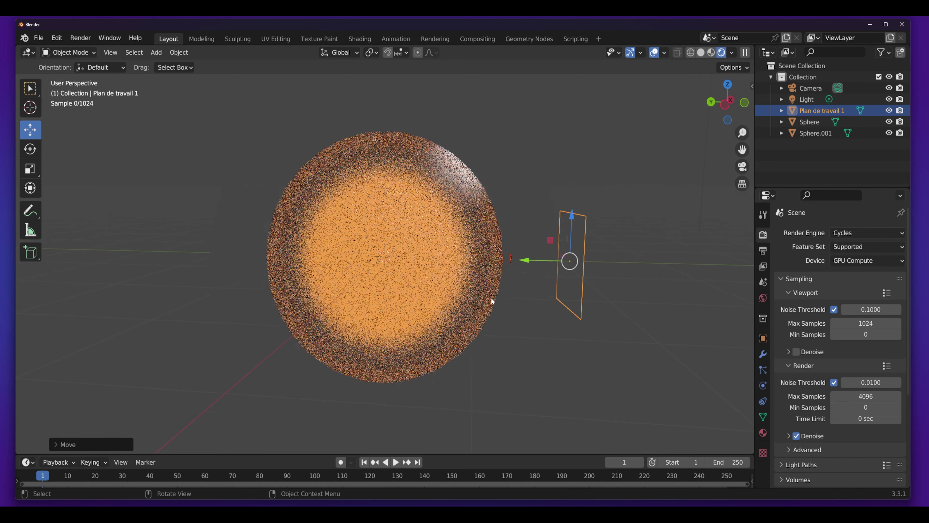
pyautogui.scroll(3, 519, 278)
pyautogui.moveTo(538, 261); pyautogui.dragTo(531, 262)
pyautogui.moveTo(576, 357)
pyautogui.mouseDown(button='middle')
pyautogui.moveTo(503, 348)
pyautogui.moveTo(562, 353)
pyautogui.mouseUp(button='middle')
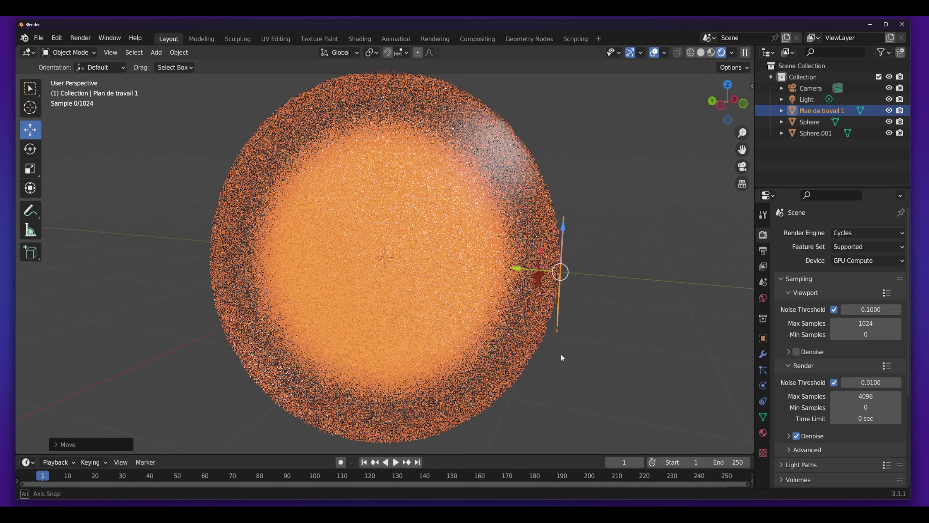
pyautogui.click(603, 295)
# Step: Orbit to centre the red star on the sphere and reselect the star plane
pyautogui.scroll(2, 608, 335)
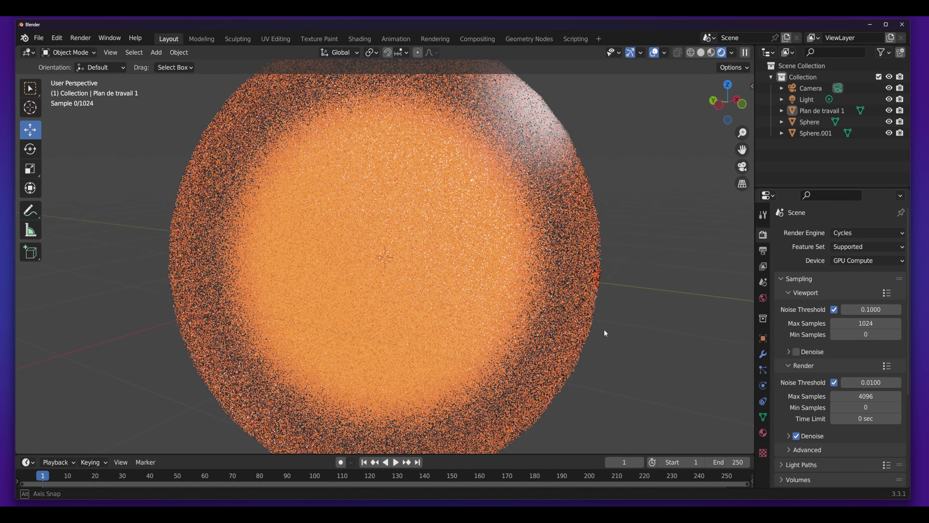
pyautogui.moveTo(604, 329)
pyautogui.mouseDown(button='middle')
pyautogui.moveTo(421, 328)
pyautogui.moveTo(427, 327)
pyautogui.mouseUp(button='middle')
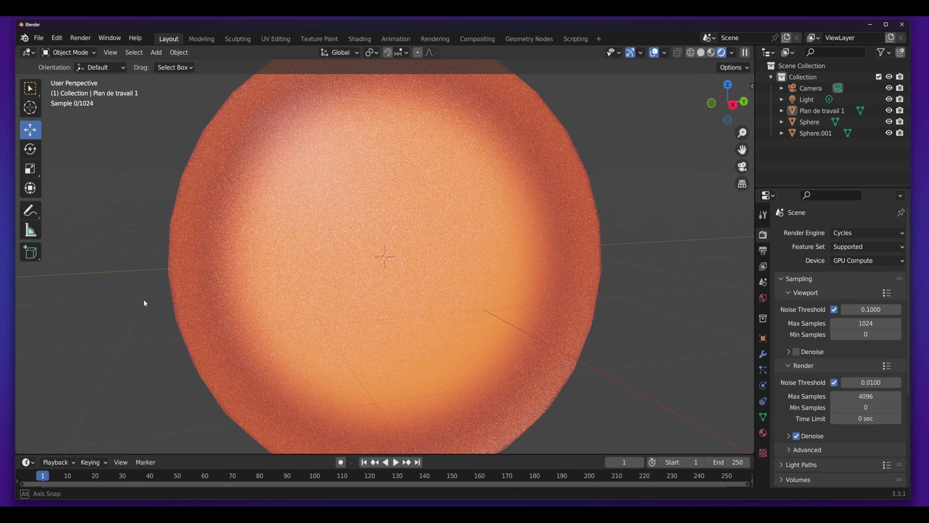
pyautogui.moveTo(144, 299)
pyautogui.mouseDown(button='middle')
pyautogui.moveTo(238, 313)
pyautogui.moveTo(234, 301)
pyautogui.moveTo(295, 348)
pyautogui.mouseUp(button='middle')
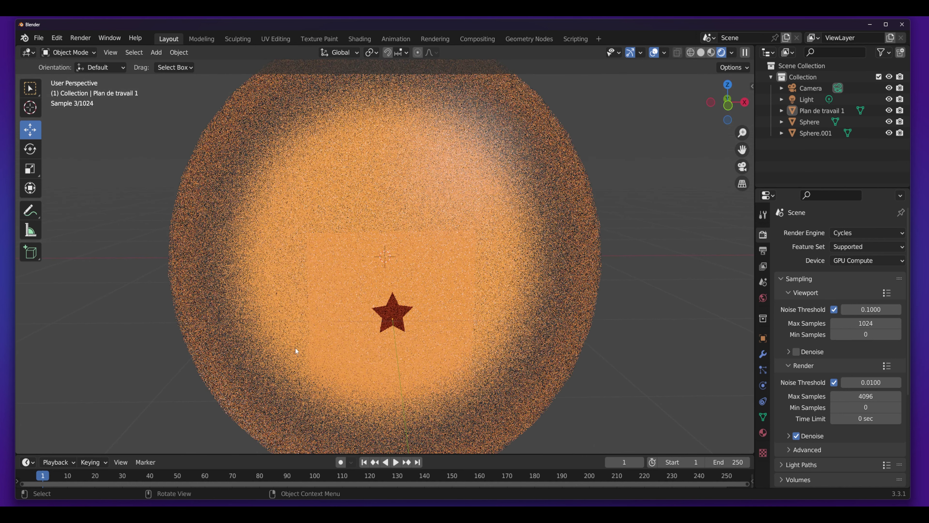
pyautogui.scroll(-2, 323, 349)
pyautogui.moveTo(546, 333); pyautogui.dragTo(504, 344, button='middle')
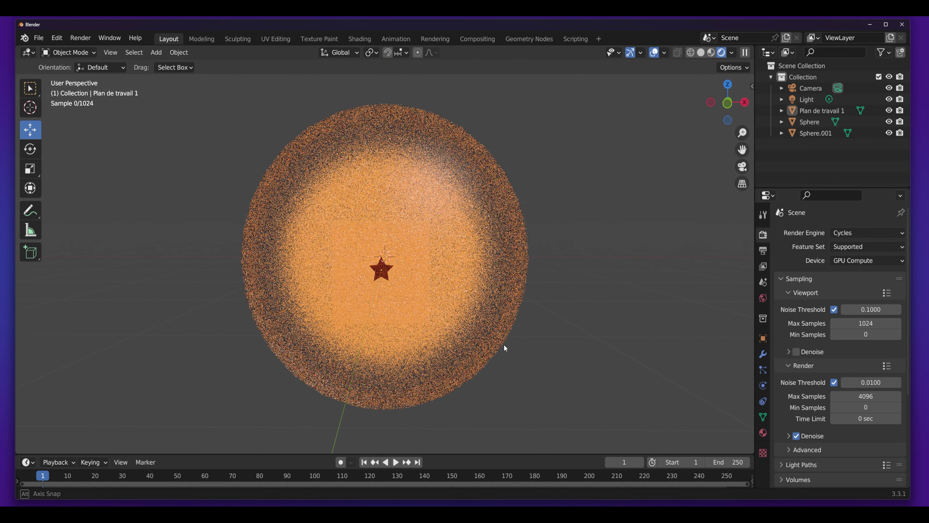
pyautogui.click(389, 278)
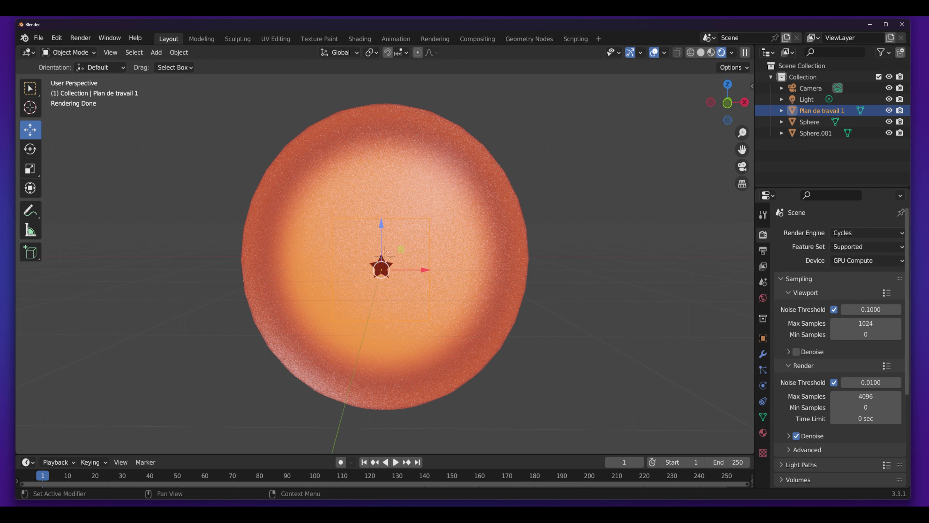
# Step: Add a Shrinkwrap modifier to Plan de travail 1 with Sphere.001 as its target
pyautogui.click(765, 355)
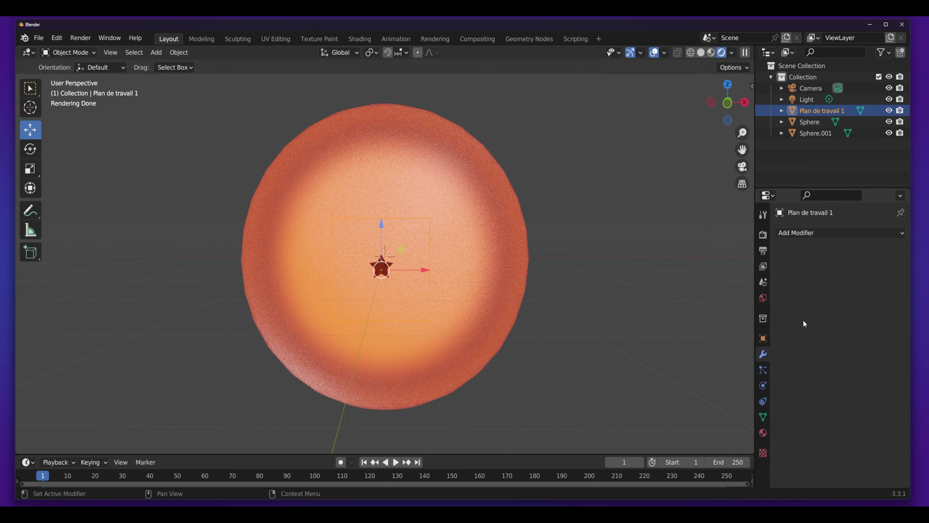
pyautogui.click(815, 233)
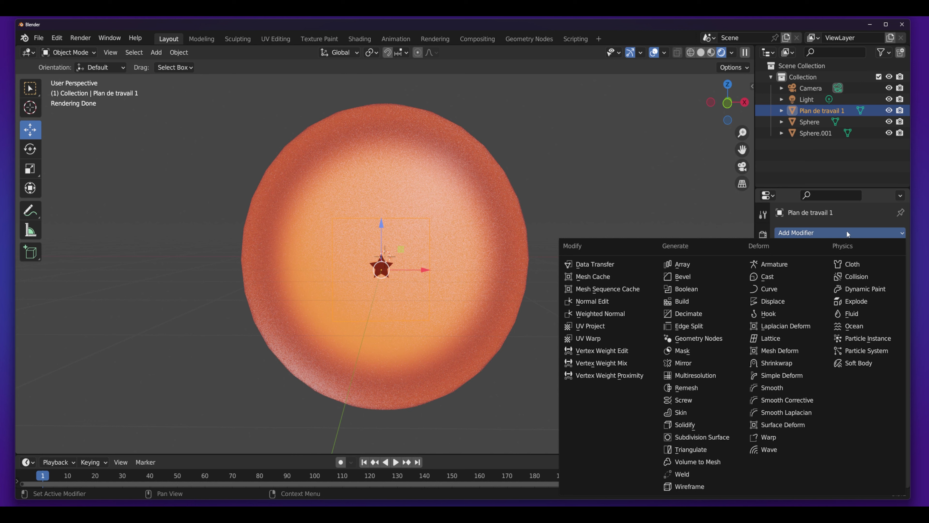
pyautogui.click(789, 363)
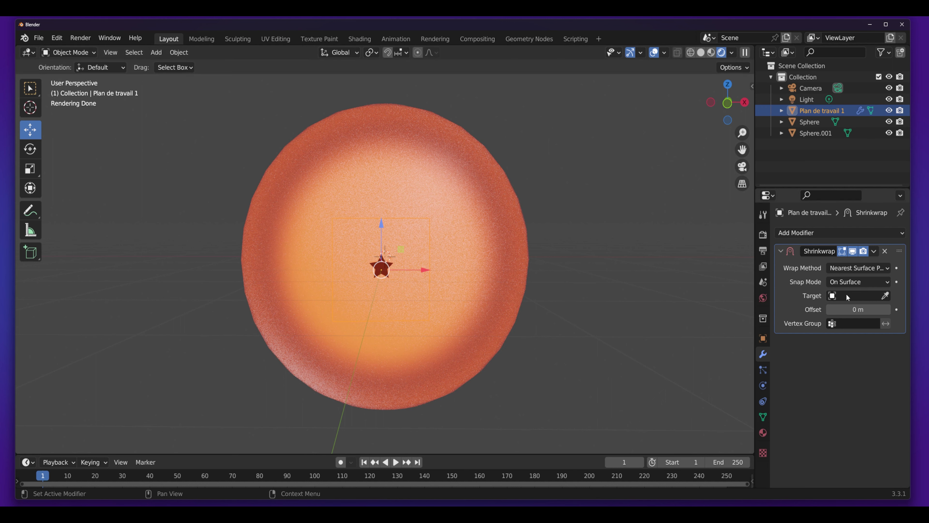
pyautogui.click(884, 297)
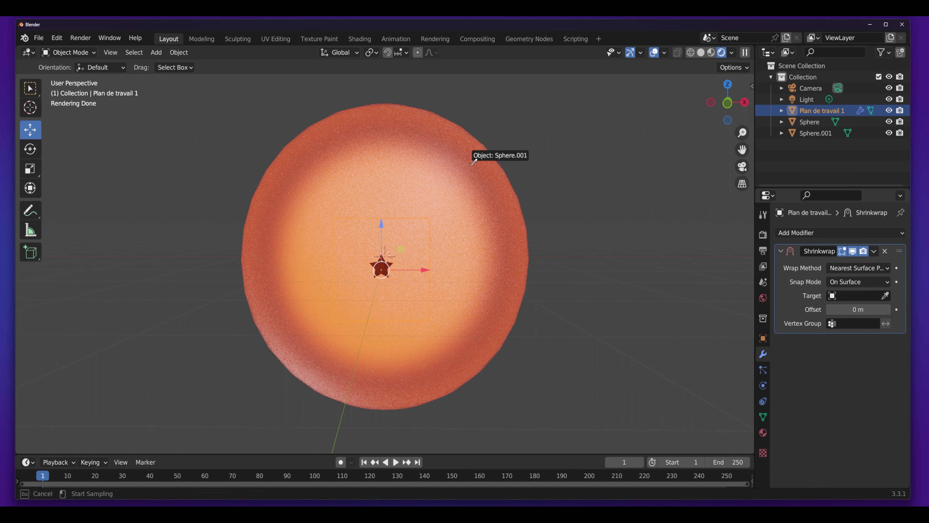
pyautogui.click(420, 161)
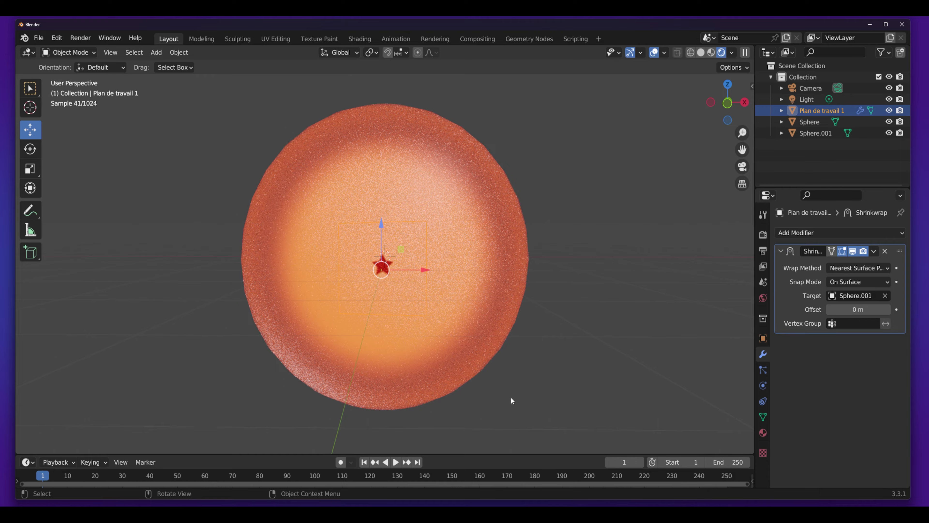
# Step: Scale the star plane Plan de travail 1 up about 1.42 times on Sphere.001
pyautogui.moveTo(511, 397); pyautogui.dragTo(611, 392, button='middle')
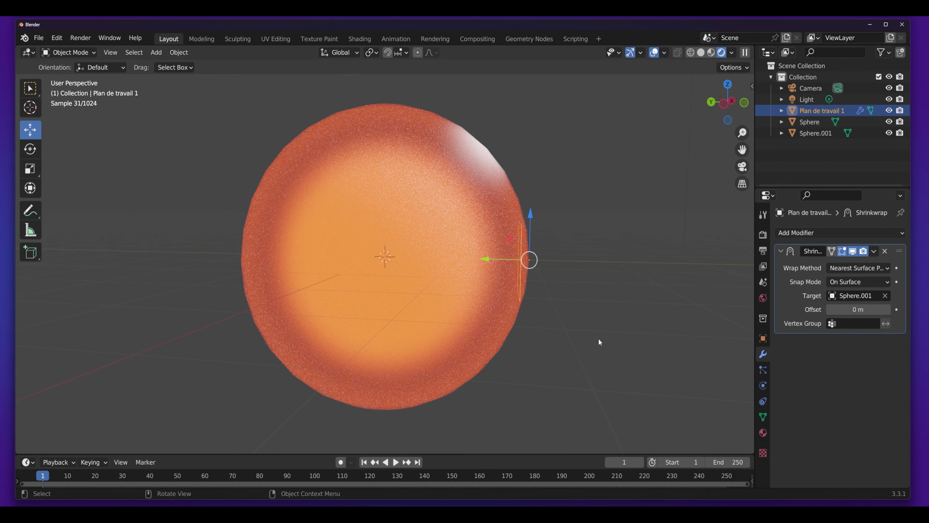
pyautogui.moveTo(598, 337); pyautogui.dragTo(557, 360, button='middle')
pyautogui.click(557, 361)
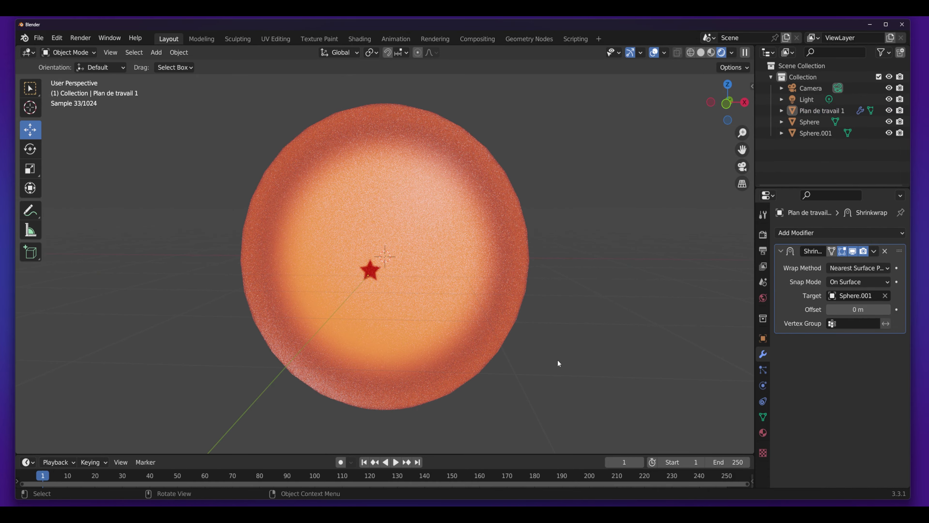
pyautogui.moveTo(424, 320); pyautogui.dragTo(439, 315, button='middle')
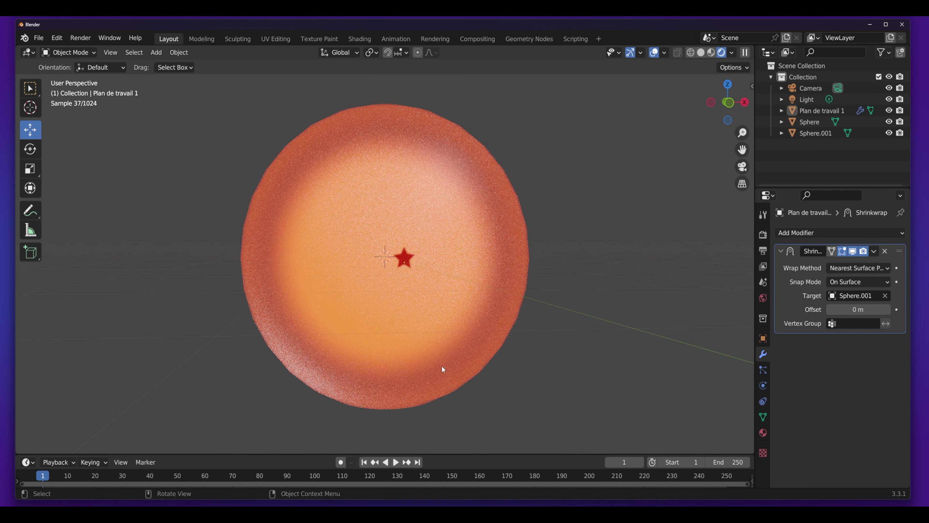
pyautogui.moveTo(442, 365); pyautogui.dragTo(437, 370, button='middle')
pyautogui.click(398, 267)
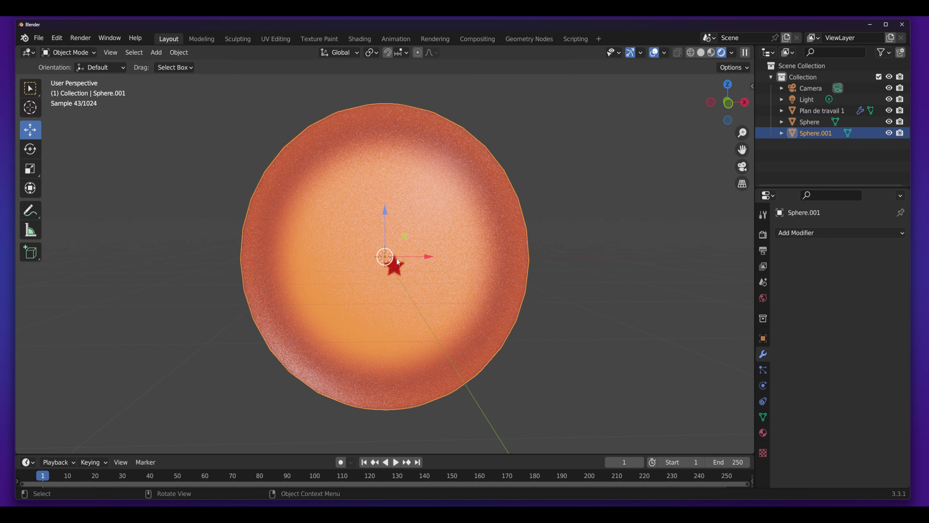
pyautogui.click(827, 111)
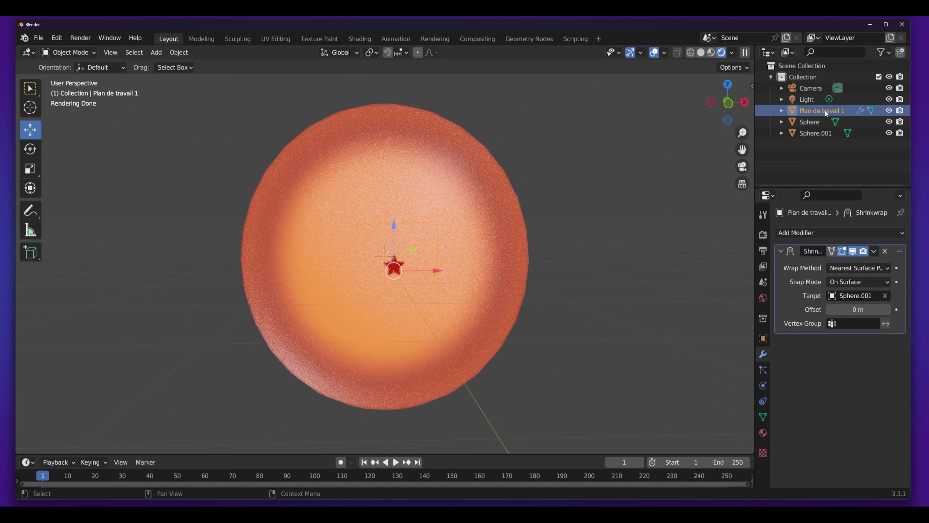
pyautogui.click(36, 169)
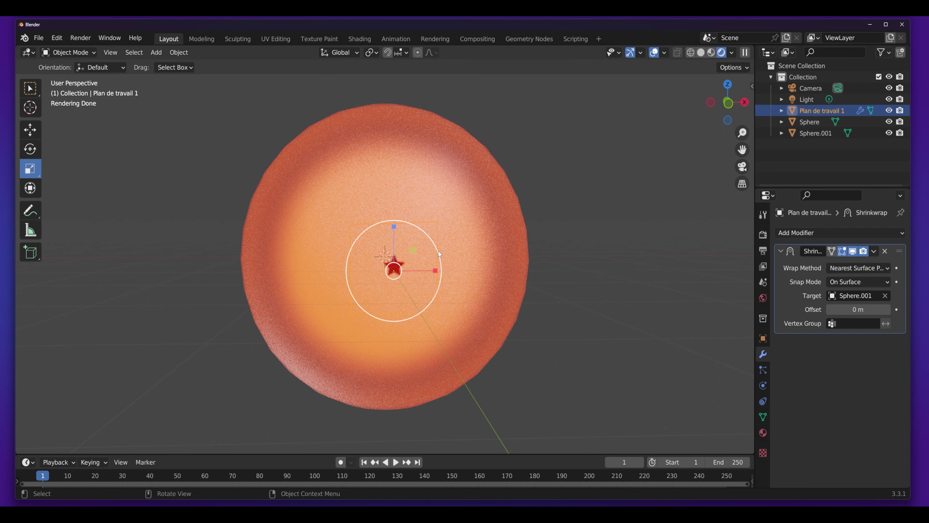
pyautogui.moveTo(441, 255); pyautogui.dragTo(469, 244)
pyautogui.click(613, 346)
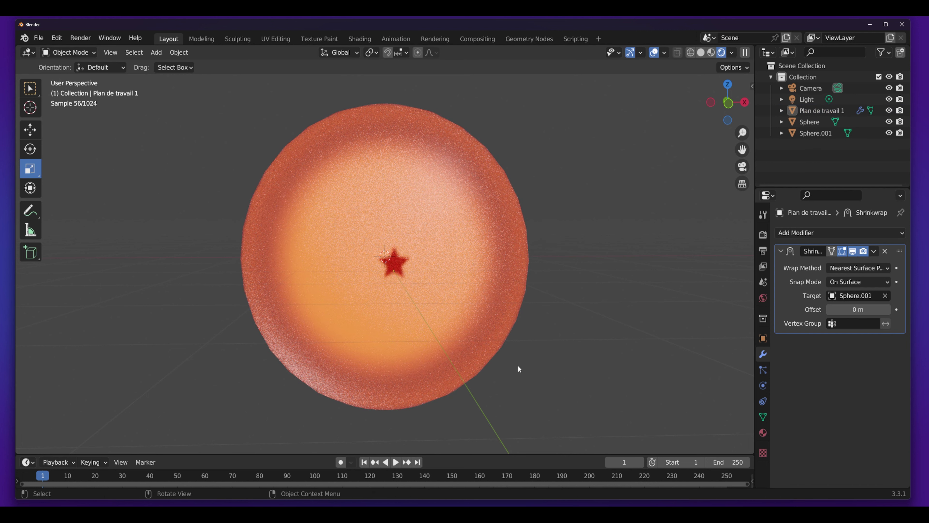
pyautogui.moveTo(518, 366); pyautogui.dragTo(523, 365, button='middle')
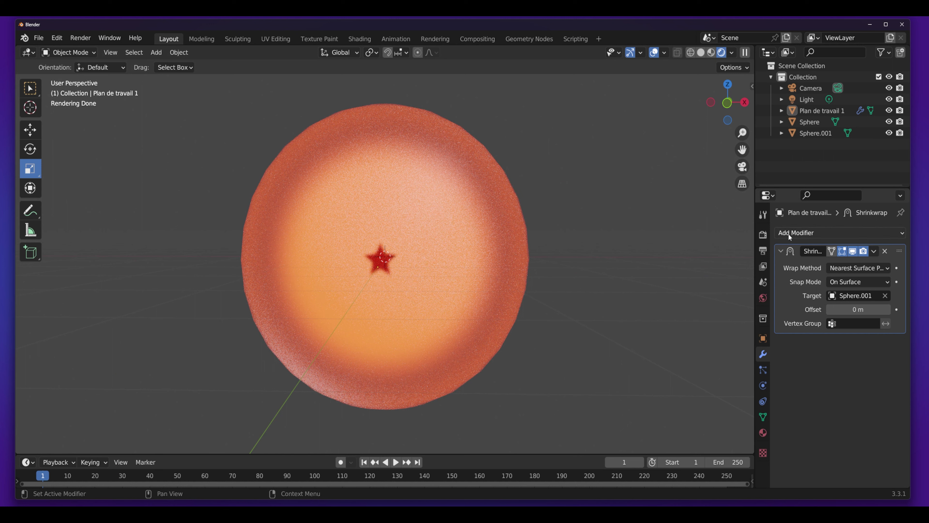
# Step: Set the Shrinkwrap snap mode to Outside and check the star's profile from the side
pyautogui.click(846, 280)
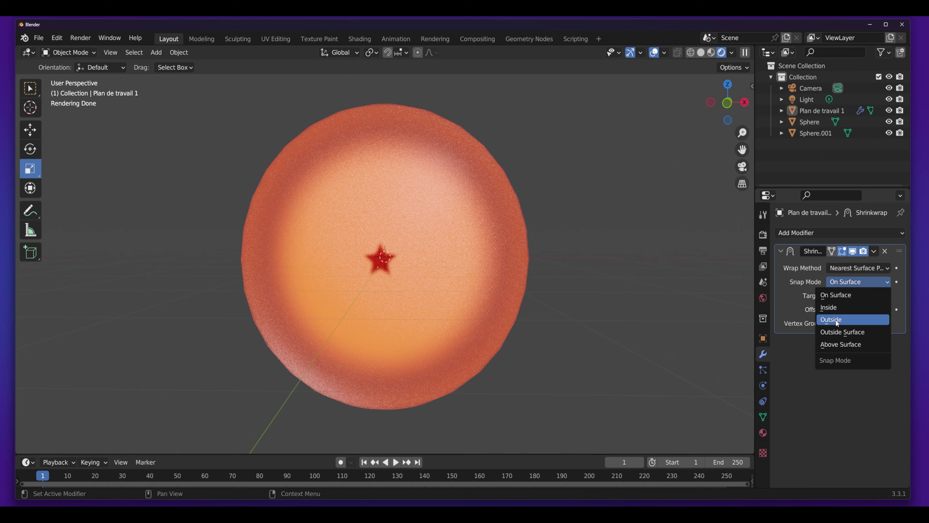
pyautogui.click(848, 320)
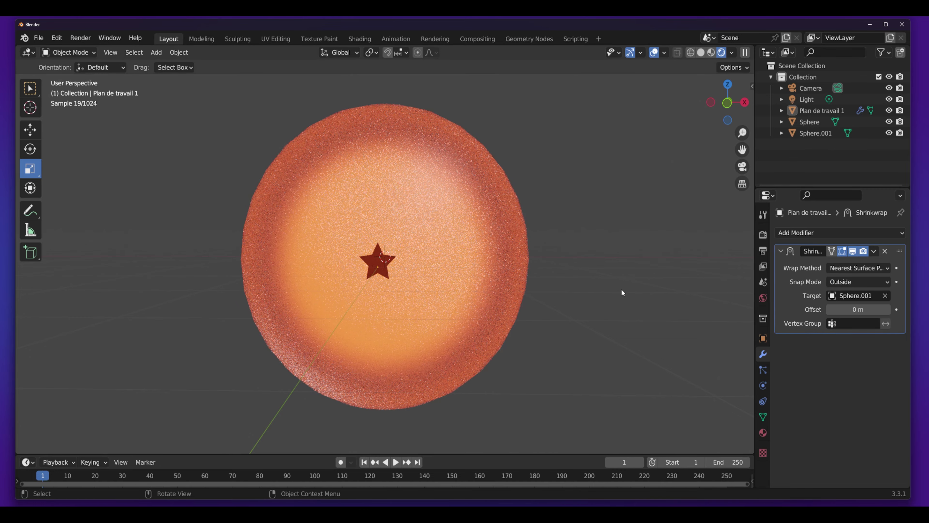
pyautogui.moveTo(626, 290); pyautogui.dragTo(705, 291, button='middle')
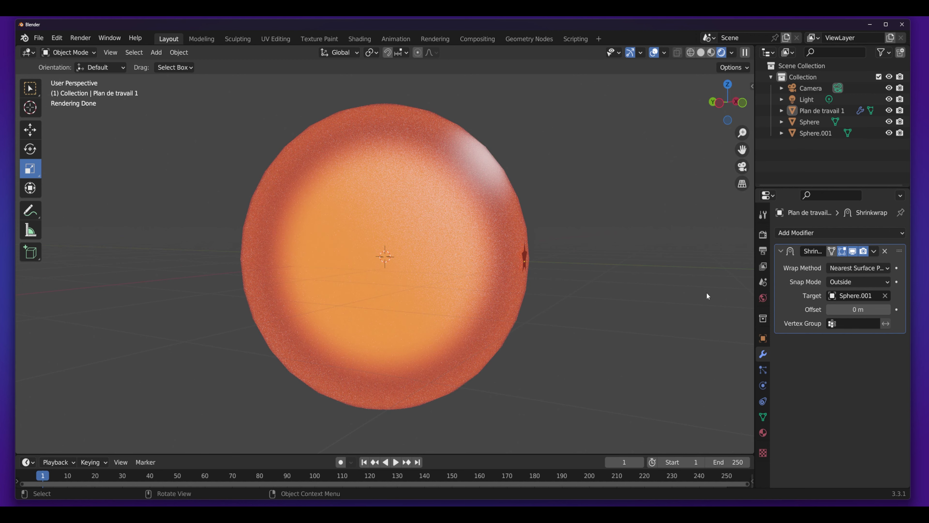
pyautogui.moveTo(697, 282); pyautogui.dragTo(635, 278, button='middle')
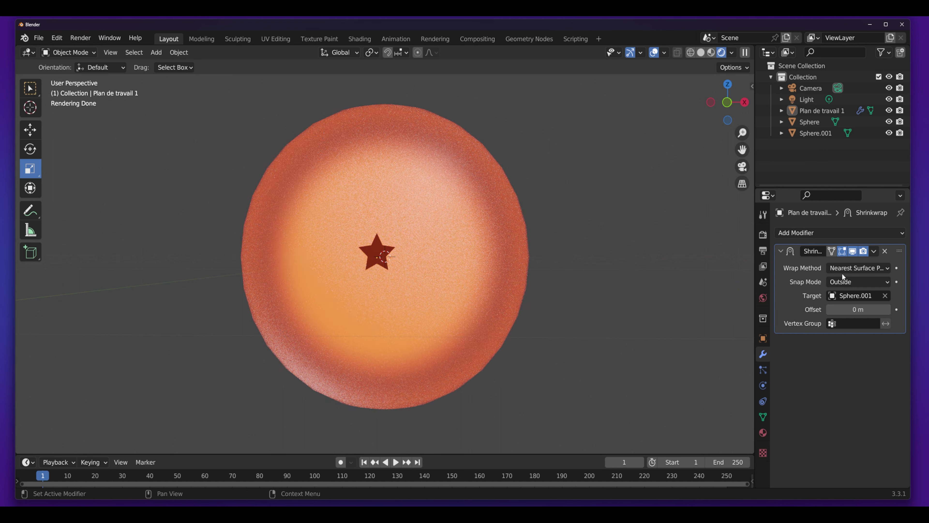
pyautogui.moveTo(647, 309); pyautogui.dragTo(519, 271, button='middle')
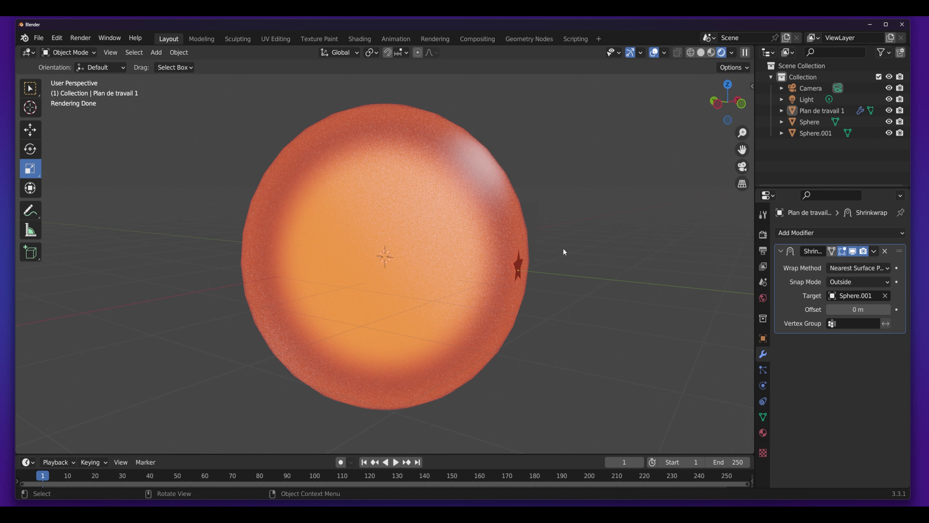
pyautogui.moveTo(572, 237); pyautogui.dragTo(608, 143, button='middle')
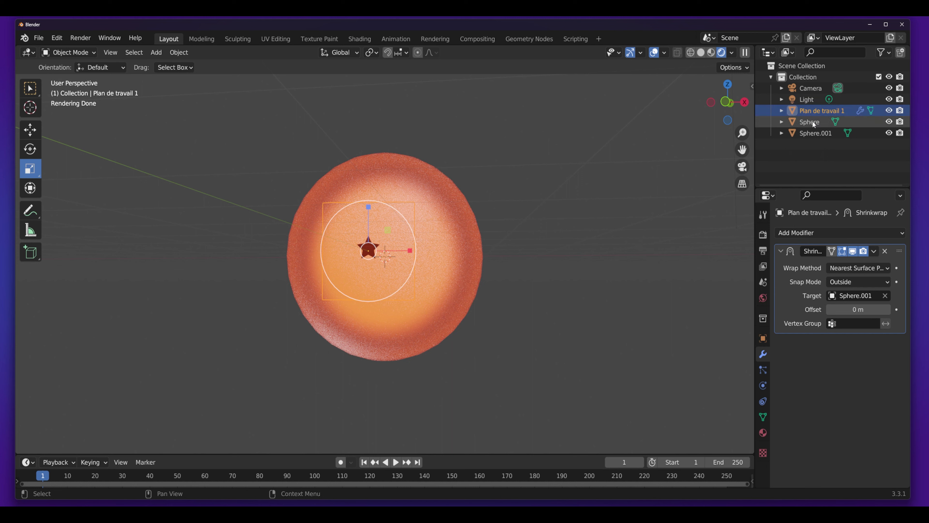
# Step: Parent the star plane and Sphere.001 to Sphere
pyautogui.click(821, 134)
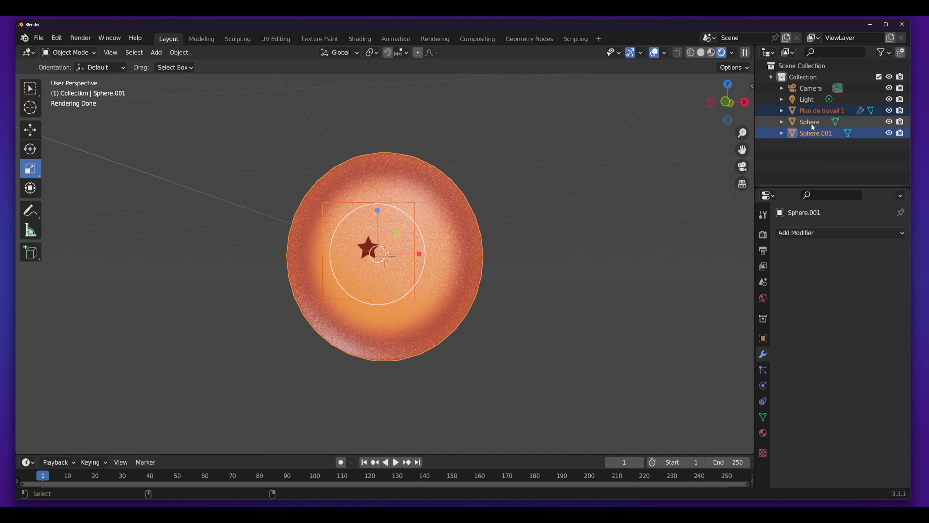
pyautogui.keyDown('ctrl'); pyautogui.click(819, 122); pyautogui.keyUp('ctrl')
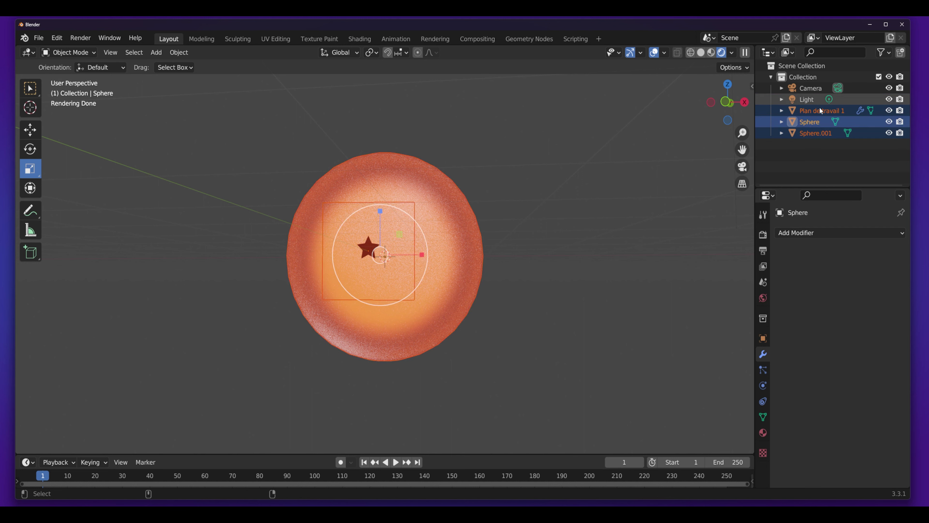
pyautogui.click(181, 53)
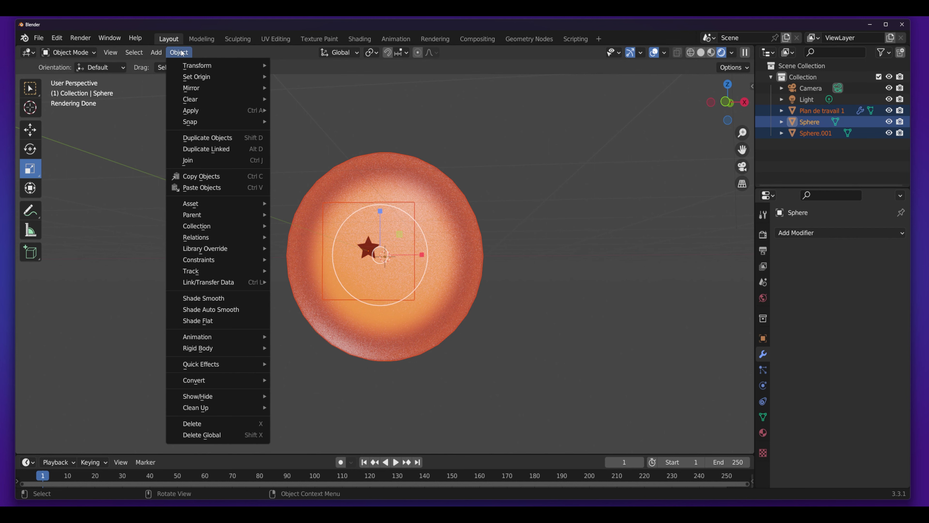
pyautogui.moveTo(217, 215)
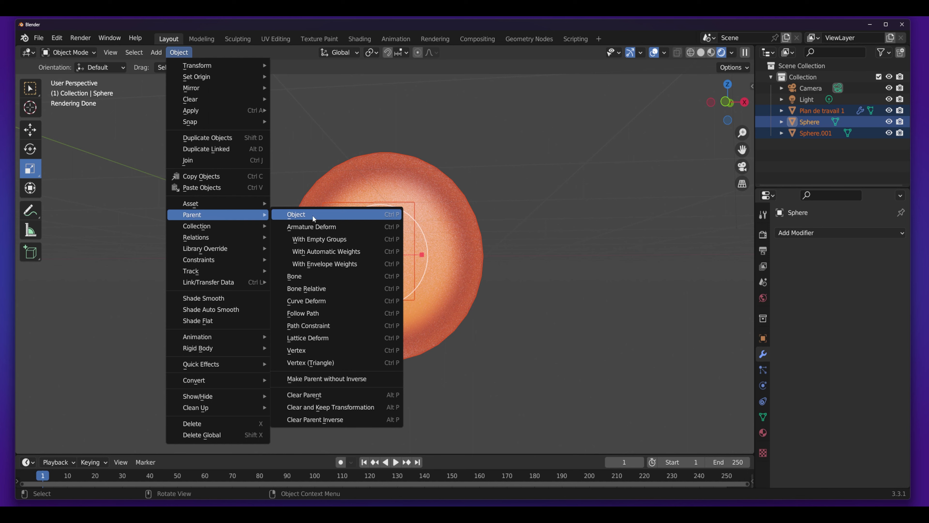
pyautogui.click(314, 215)
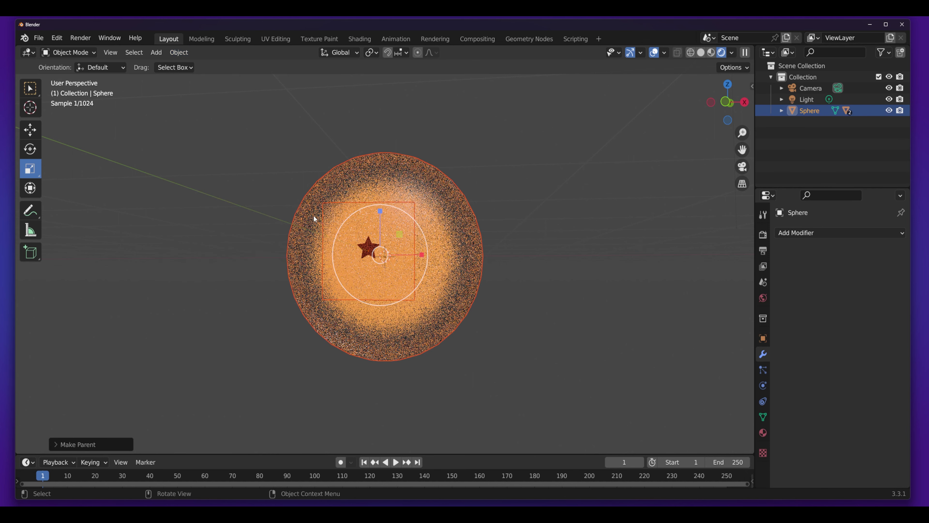
pyautogui.click(534, 271)
# Step: Test the parenting by moving Sphere along X, then undo the move
pyautogui.moveTo(658, 181); pyautogui.dragTo(459, 243, button='middle')
pyautogui.click(819, 114)
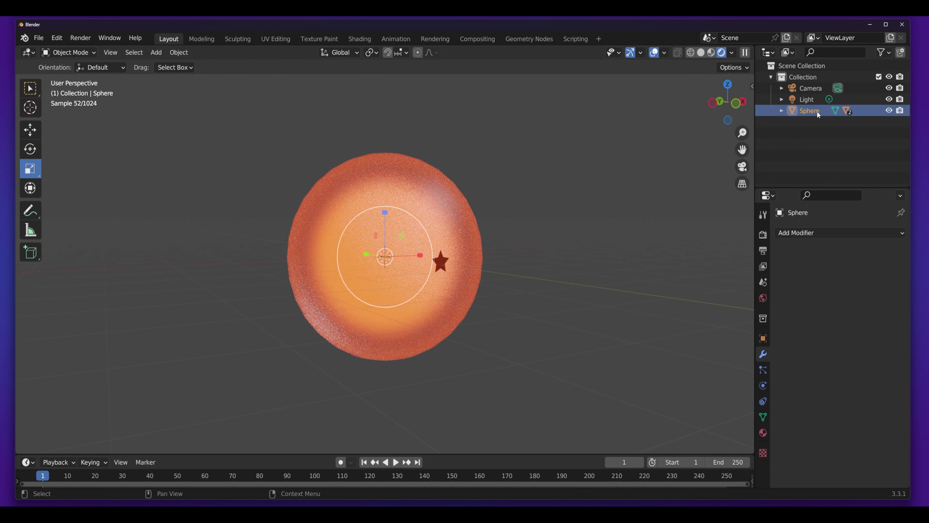
pyautogui.click(30, 129)
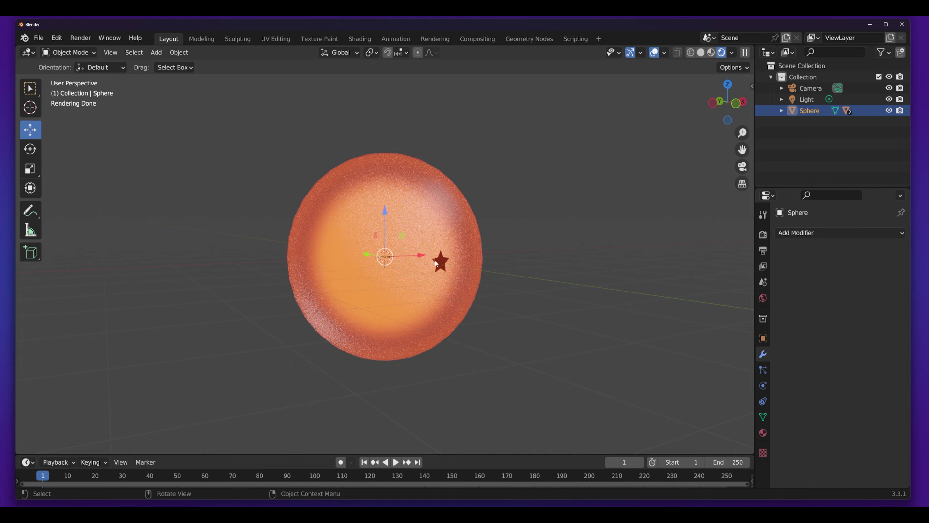
pyautogui.moveTo(422, 255)
pyautogui.mouseDown()
pyautogui.moveTo(416, 237)
pyautogui.moveTo(475, 241)
pyautogui.mouseUp()
pyautogui.moveTo(608, 272); pyautogui.dragTo(564, 277, button='middle')
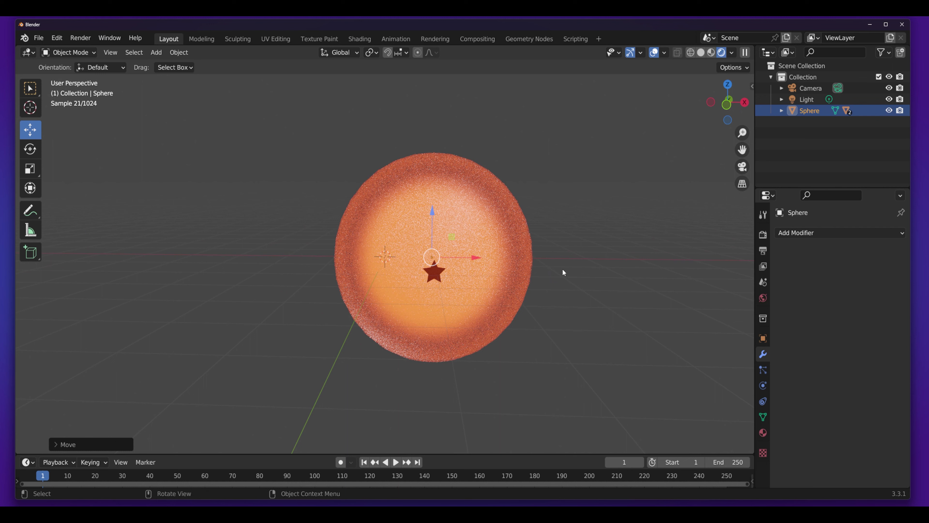
pyautogui.hotkey('ctrl', 'z')
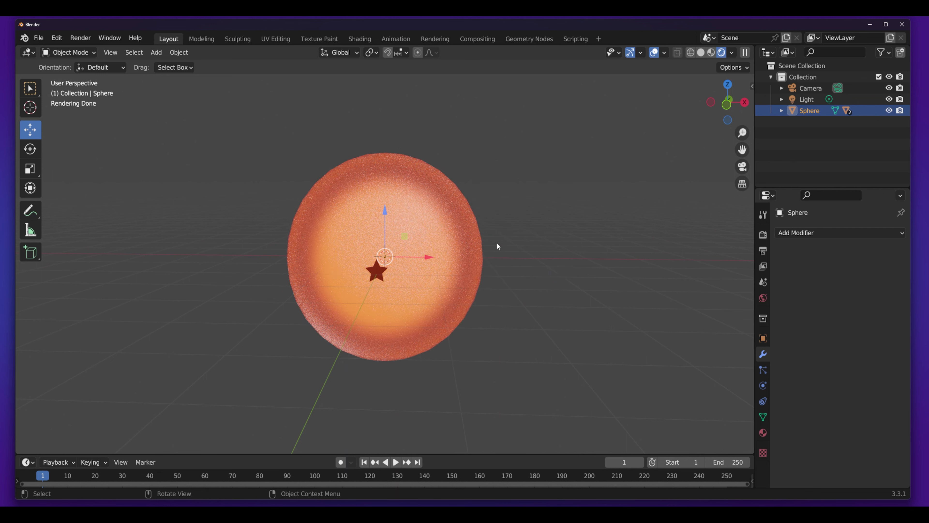
# Step: Select Sphere with its children Plan de travail 1 and Sphere.001 and duplicate them with Shift+D
pyautogui.click(782, 111)
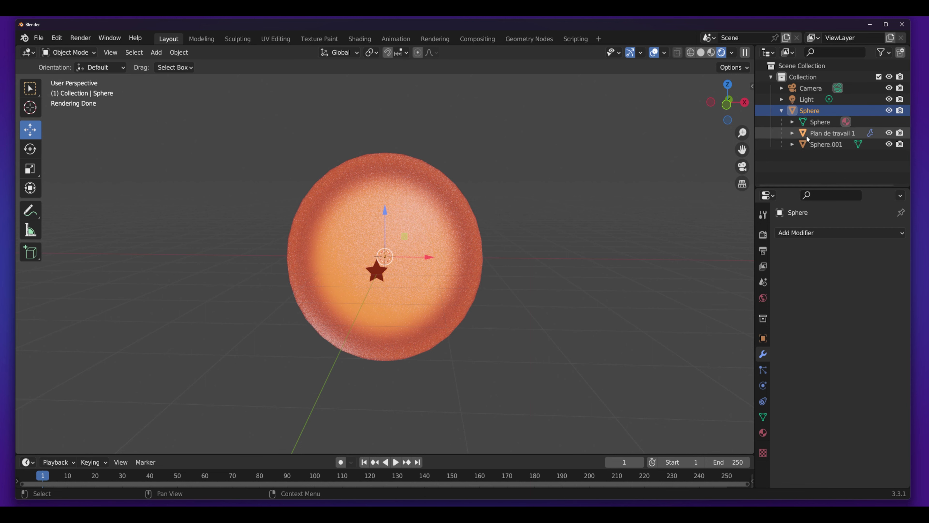
pyautogui.click(823, 168)
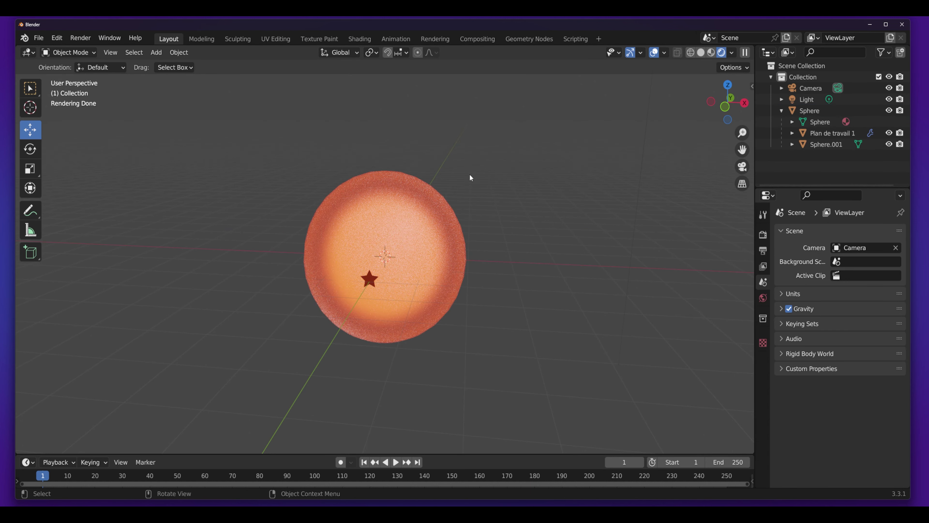
pyautogui.moveTo(470, 173); pyautogui.dragTo(464, 160, button='middle')
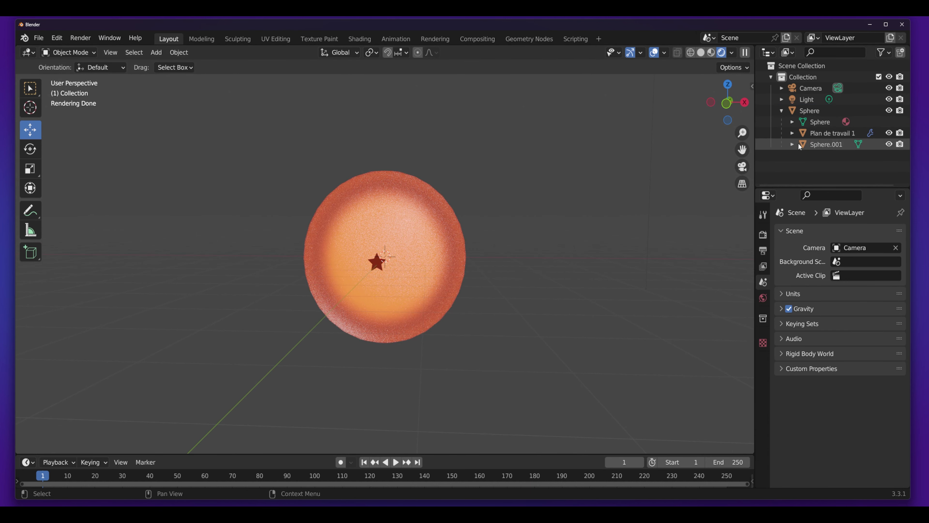
pyautogui.click(781, 110)
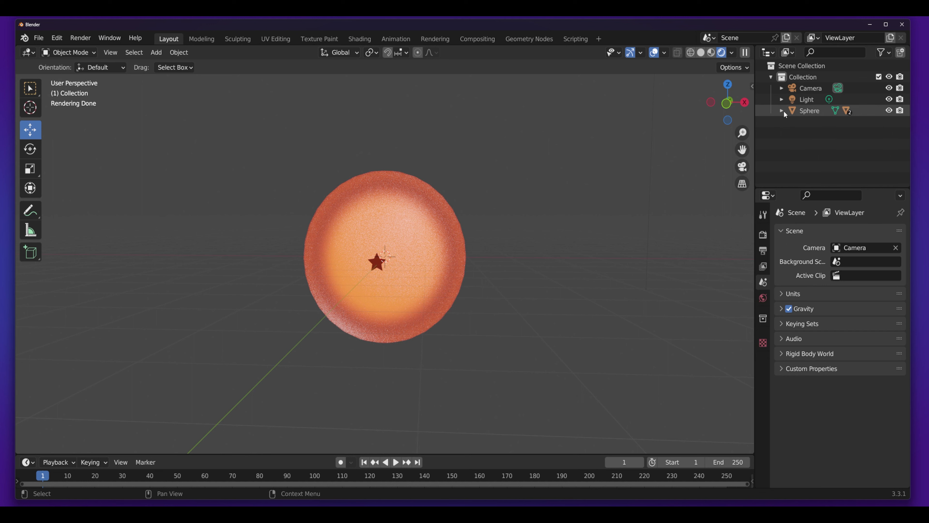
pyautogui.click(804, 111)
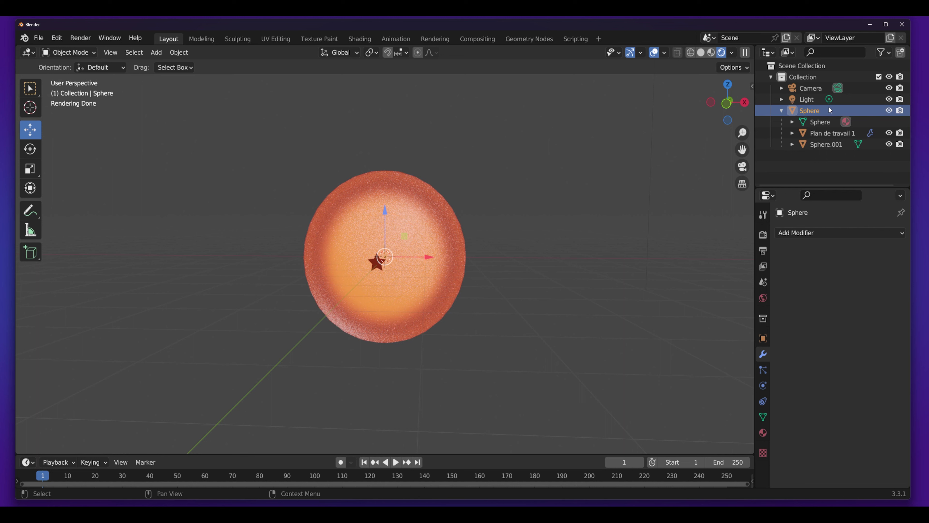
pyautogui.keyDown('shift'); pyautogui.click(827, 145); pyautogui.keyUp('shift')
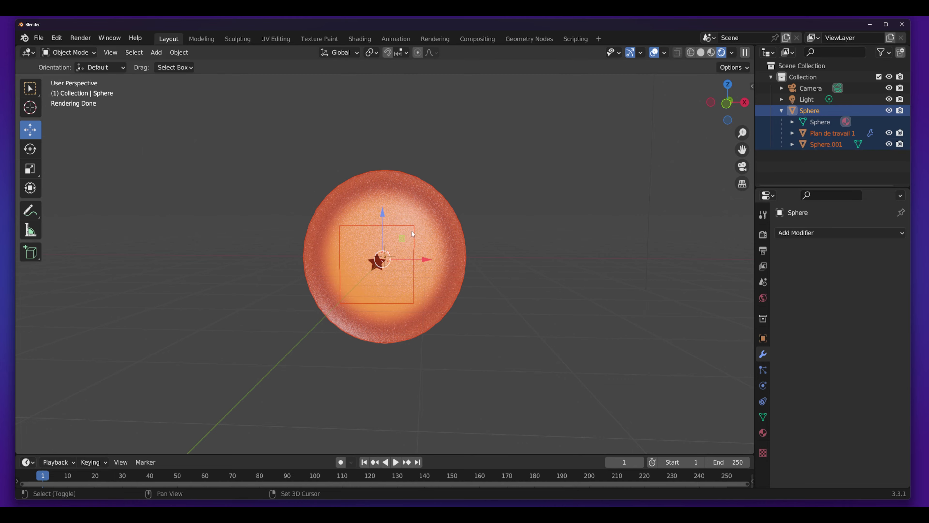
pyautogui.hotkey('shift', 'd')
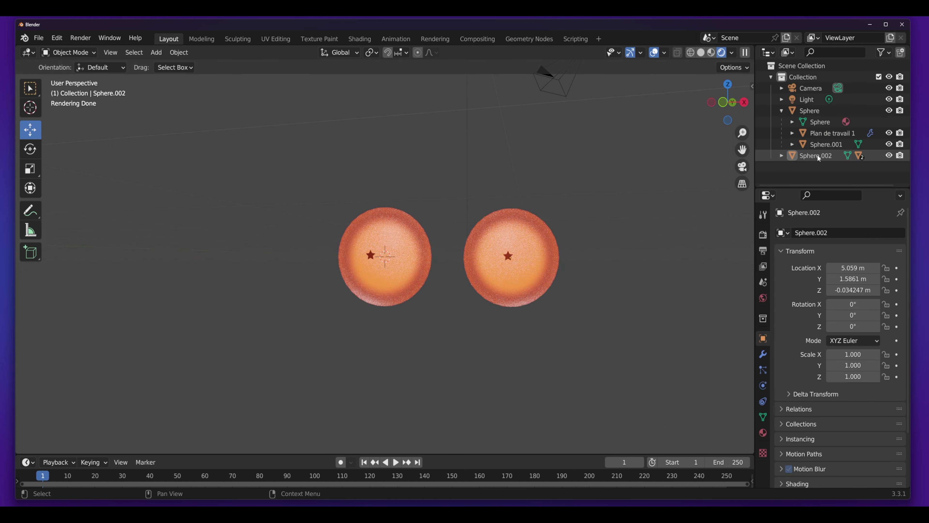
# Step: Move Sphere.002 along X beside the original ball and check its star in the Outliner
pyautogui.click(819, 157)
pyautogui.moveTo(557, 257); pyautogui.dragTo(539, 257)
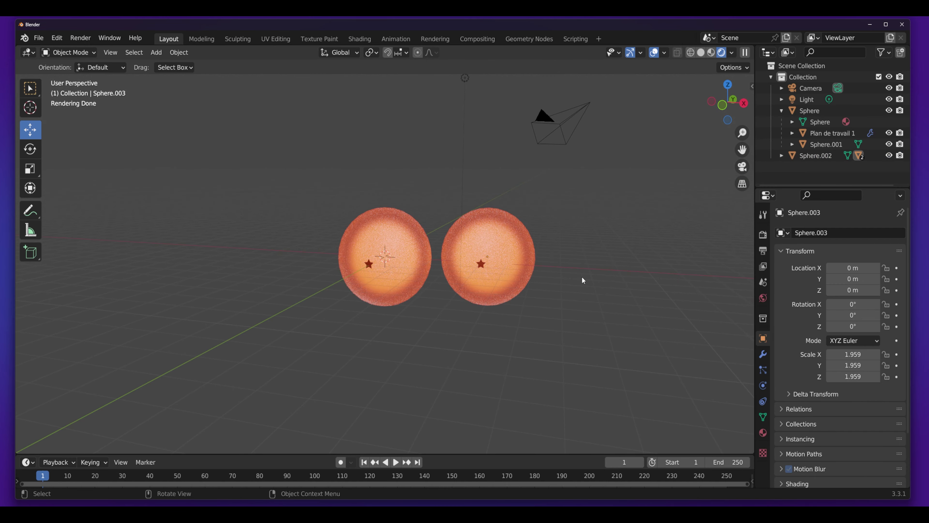
pyautogui.scroll(2, 451, 224)
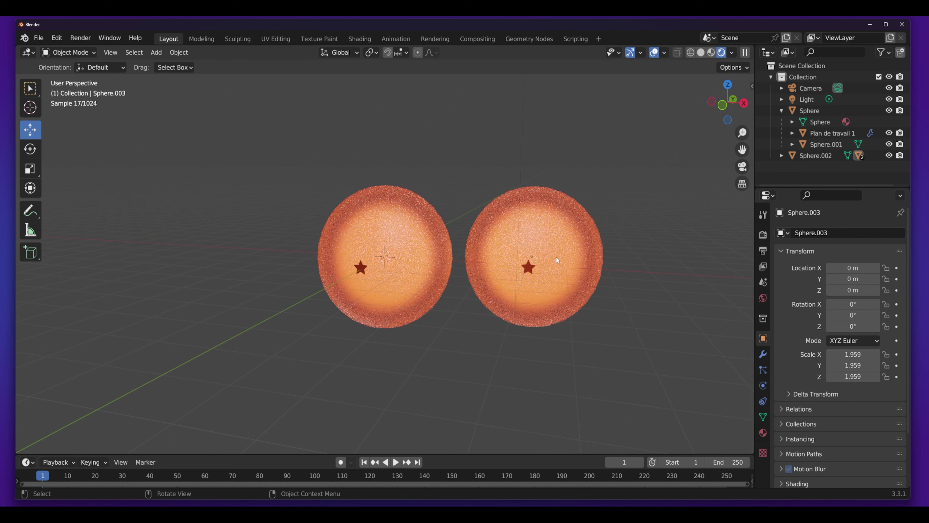
pyautogui.click(527, 271)
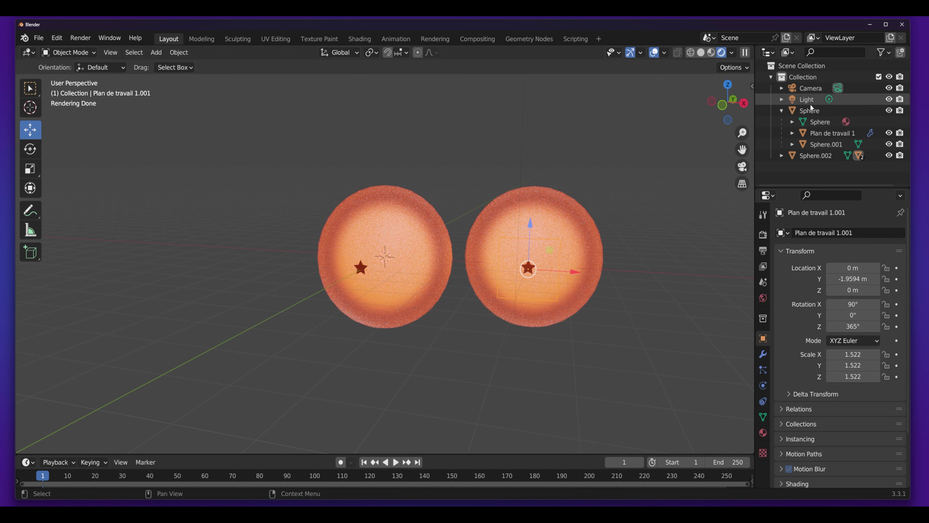
pyautogui.click(781, 155)
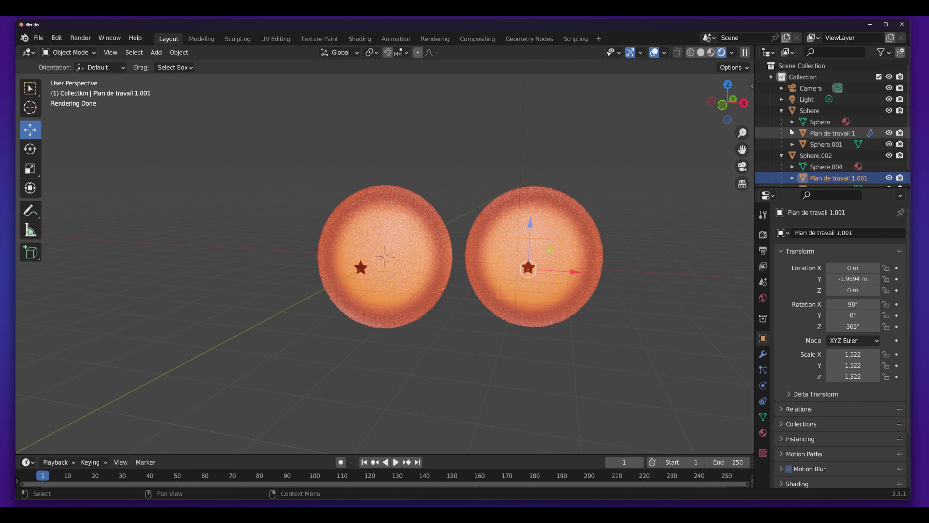
pyautogui.click(781, 110)
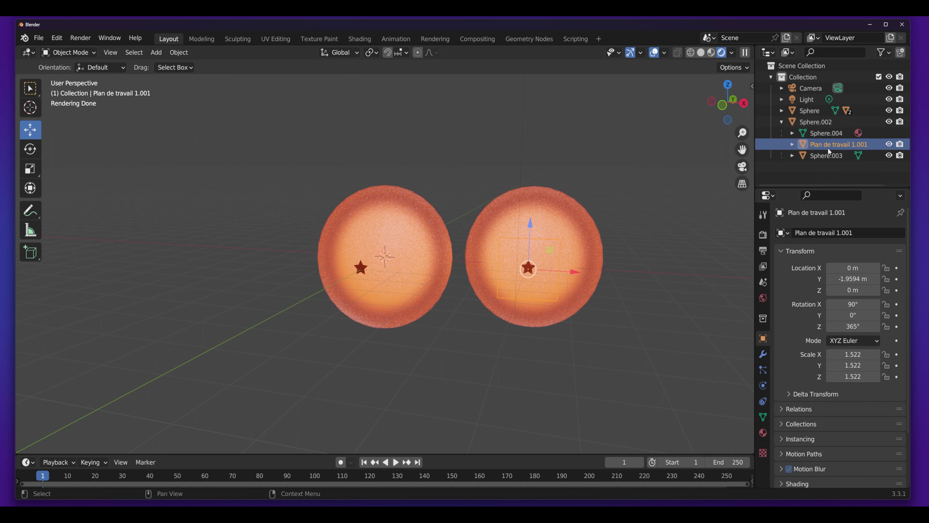
# Step: Try swapping the star's base colour image to Plan de travail 1 copie.png, then undo it
pyautogui.click(764, 438)
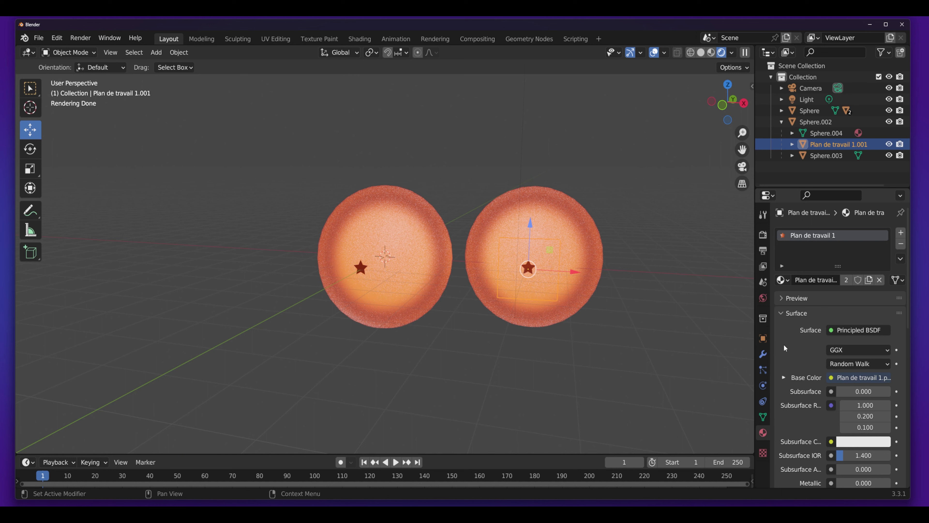
pyautogui.click(786, 377)
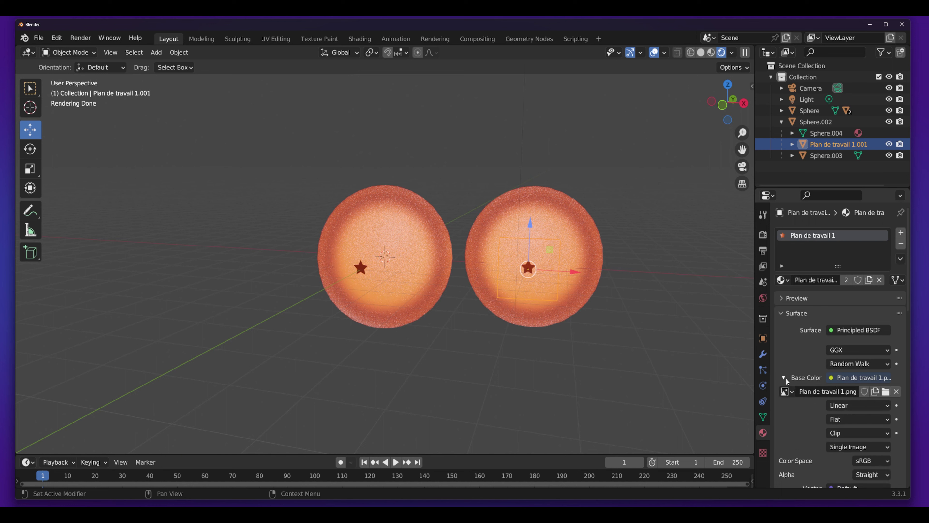
pyautogui.scroll(-3, 792, 379)
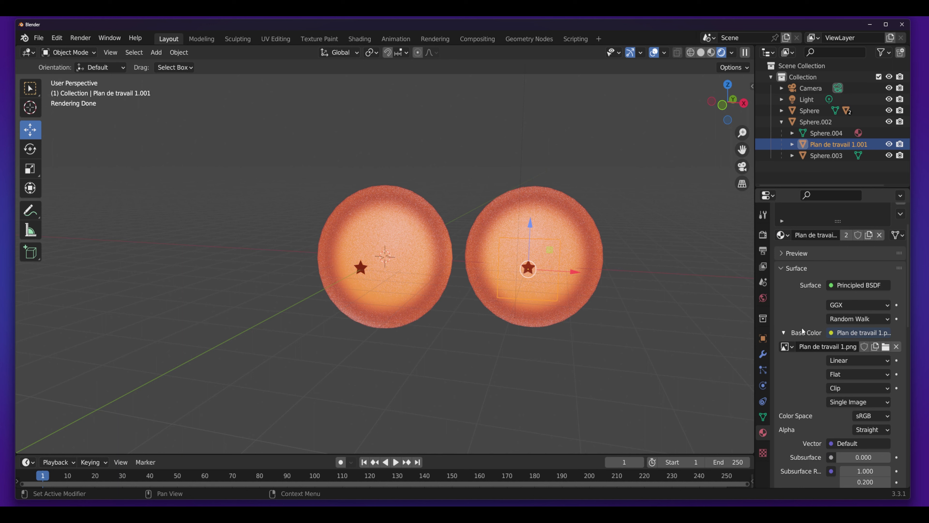
pyautogui.scroll(-2, 809, 350)
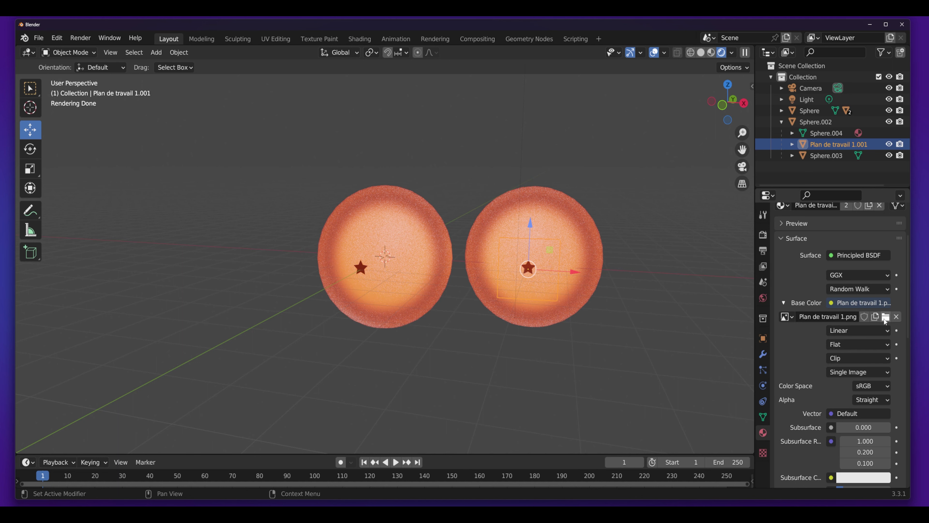
pyautogui.click(886, 317)
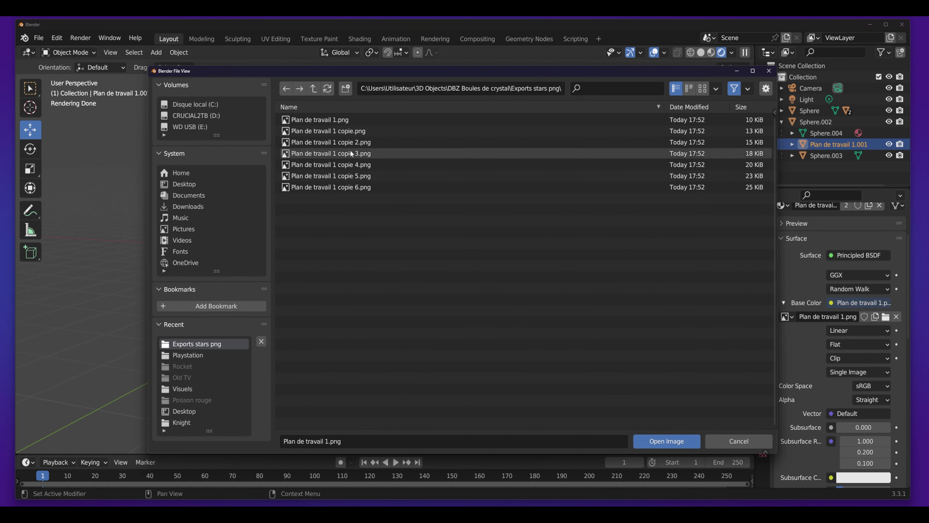
pyautogui.click(388, 132)
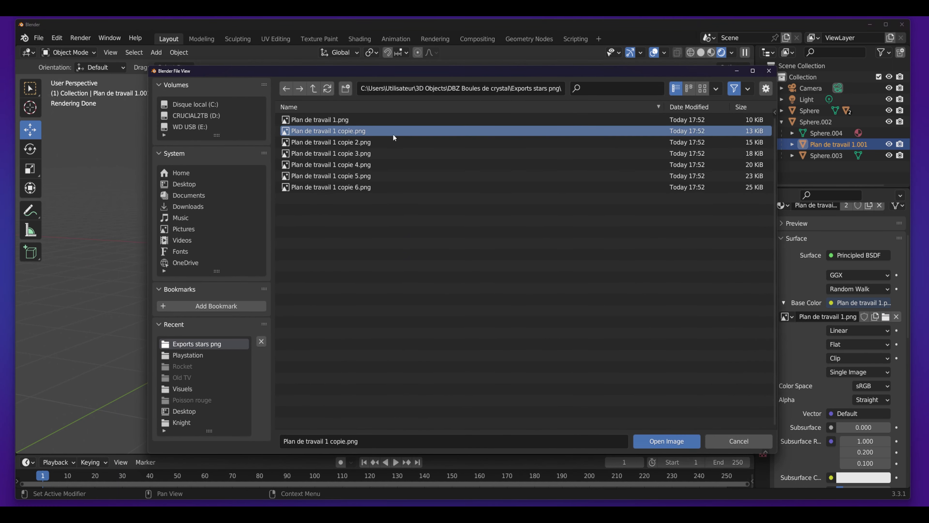
pyautogui.doubleClick(379, 130)
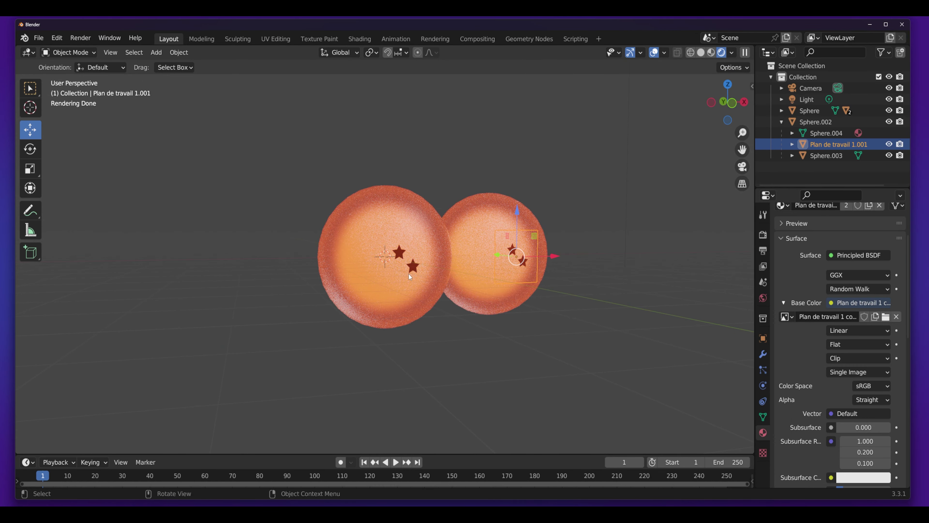
pyautogui.hotkey('ctrl', 'z')
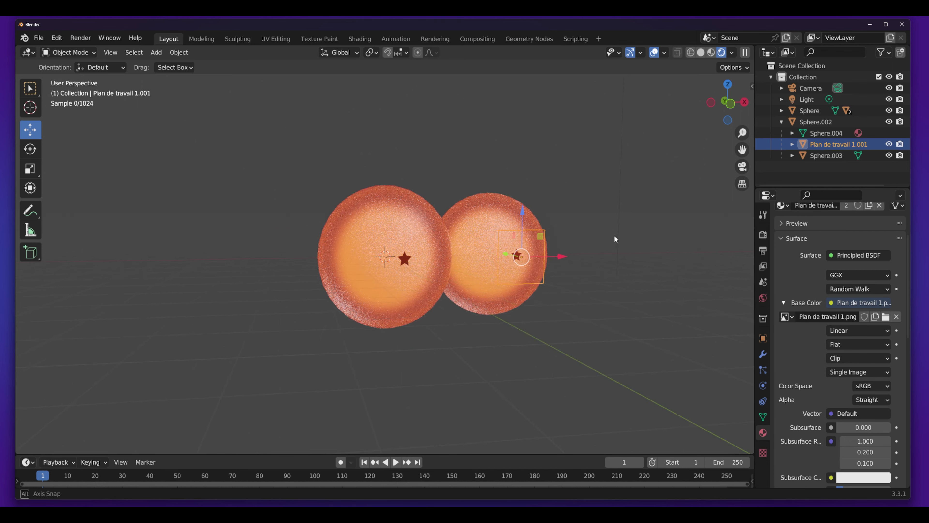
pyautogui.moveTo(614, 239); pyautogui.dragTo(784, 304, button='middle')
pyautogui.scroll(5, 783, 304)
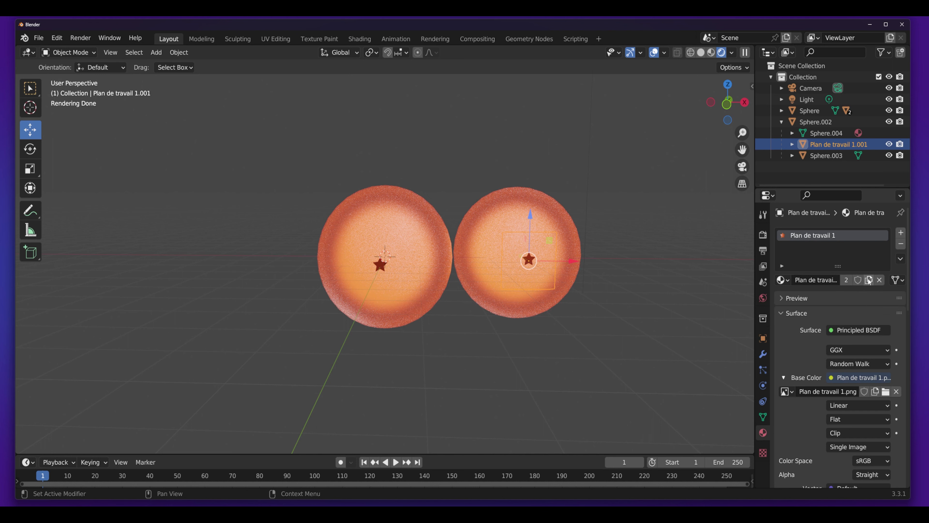
# Step: Make the right star's material single-user and load Plan de travail 1 copie.png as its base colour
pyautogui.click(870, 281)
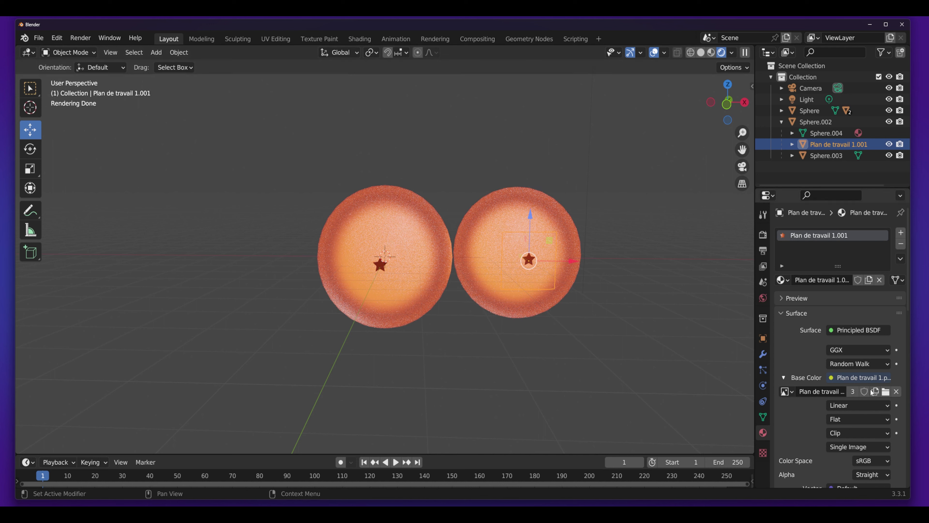
pyautogui.click(784, 377)
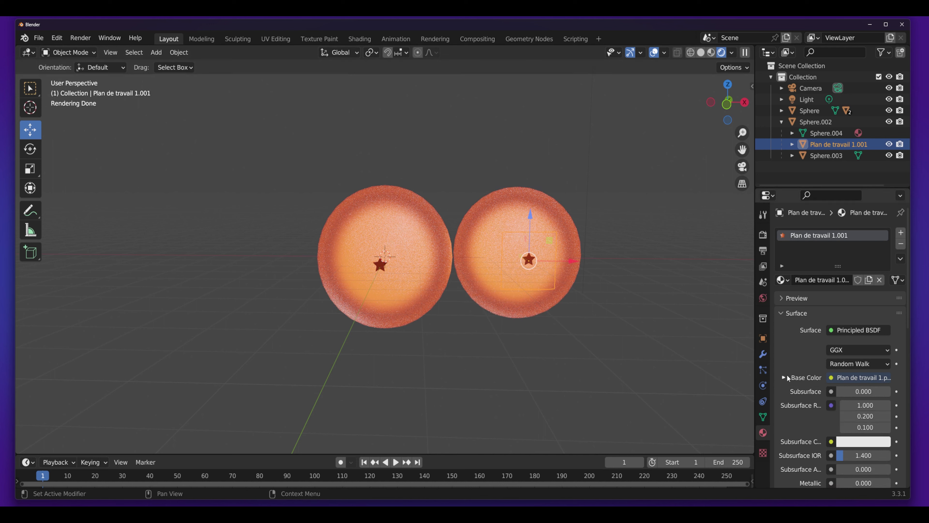
pyautogui.click(786, 377)
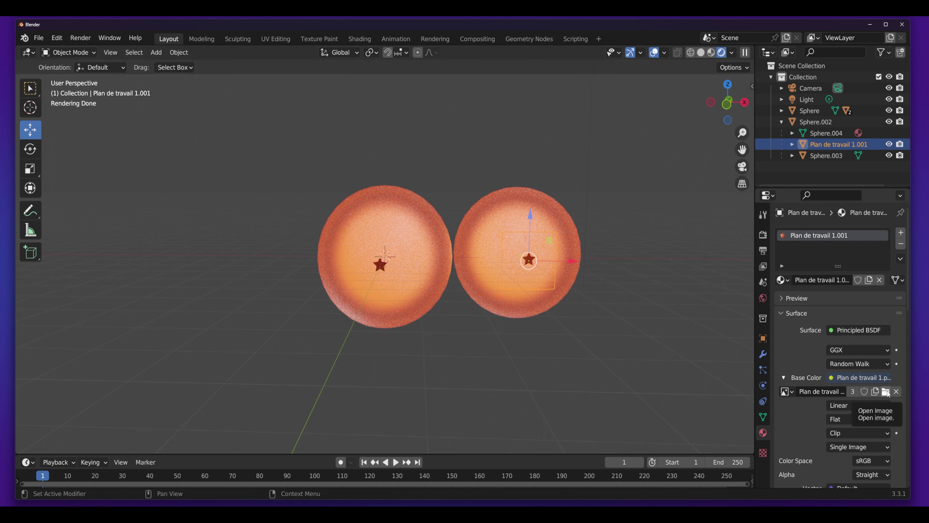
pyautogui.click(886, 391)
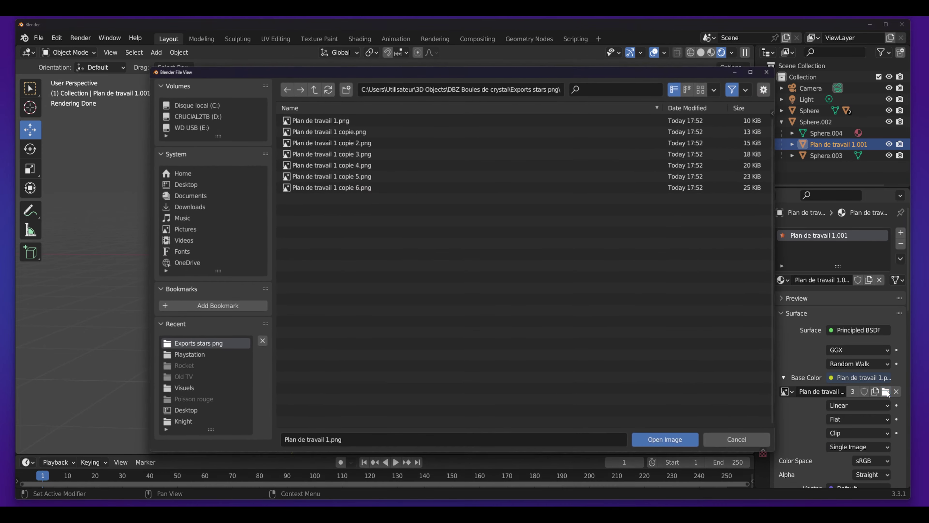
pyautogui.doubleClick(350, 130)
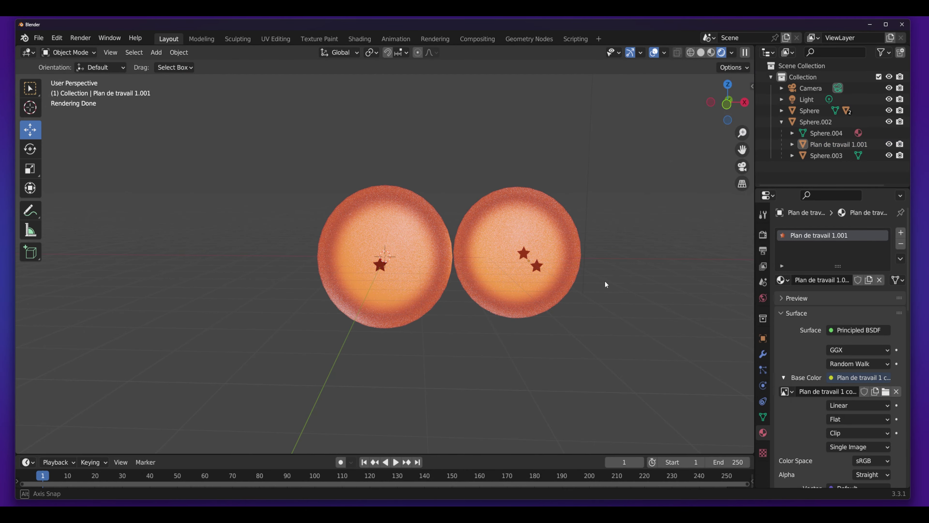
pyautogui.moveTo(605, 284); pyautogui.dragTo(594, 283, button='middle')
pyautogui.scroll(-2, 532, 296)
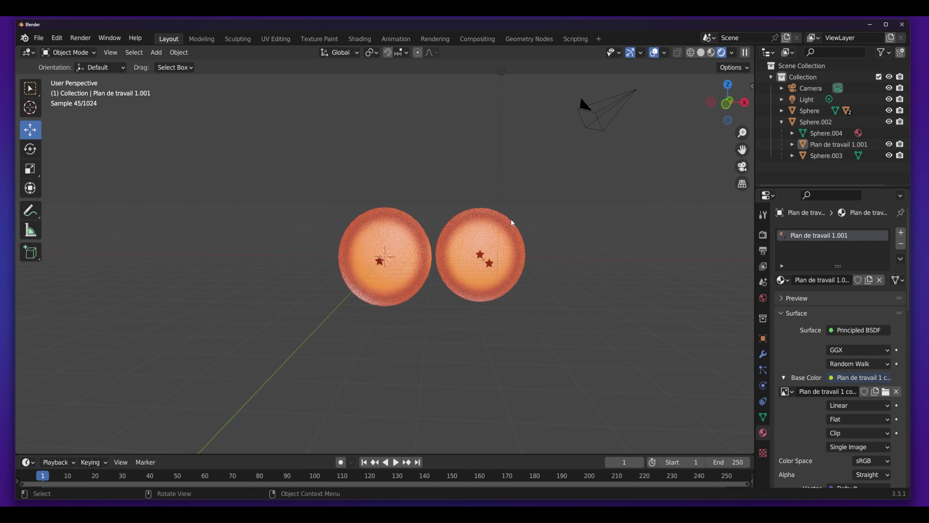
pyautogui.moveTo(459, 216); pyautogui.dragTo(497, 273, button='middle')
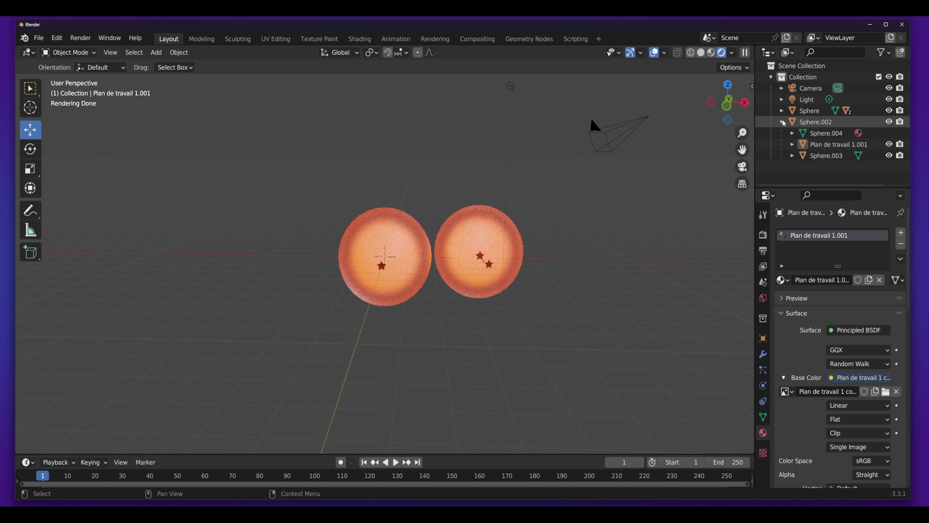
# Step: Duplicate Sphere.002 with its star decal and place the copy to the left along X
pyautogui.click(808, 123)
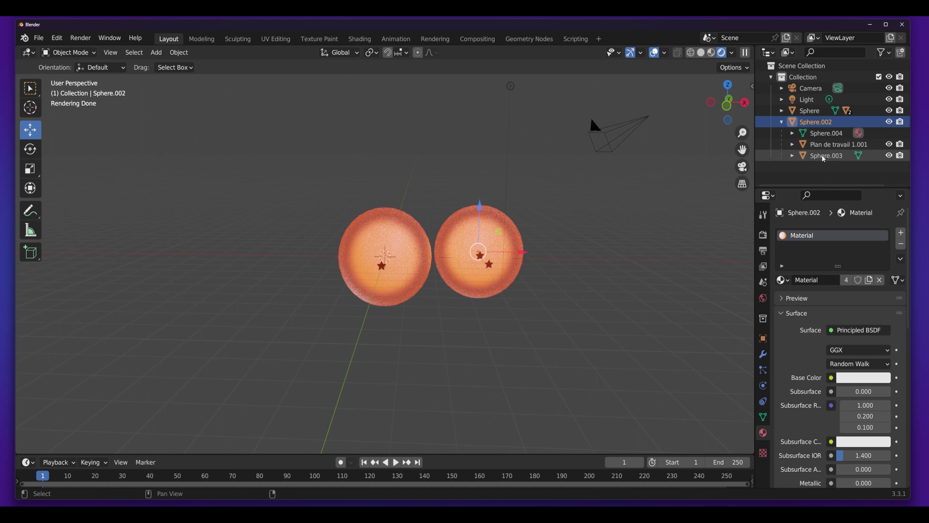
pyautogui.keyDown('shift'); pyautogui.click(832, 157); pyautogui.keyUp('shift')
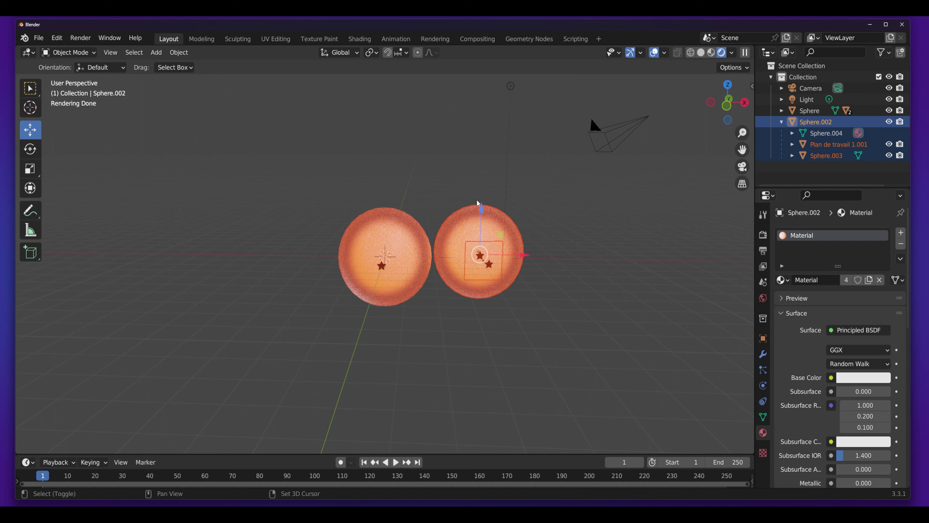
pyautogui.click(176, 53)
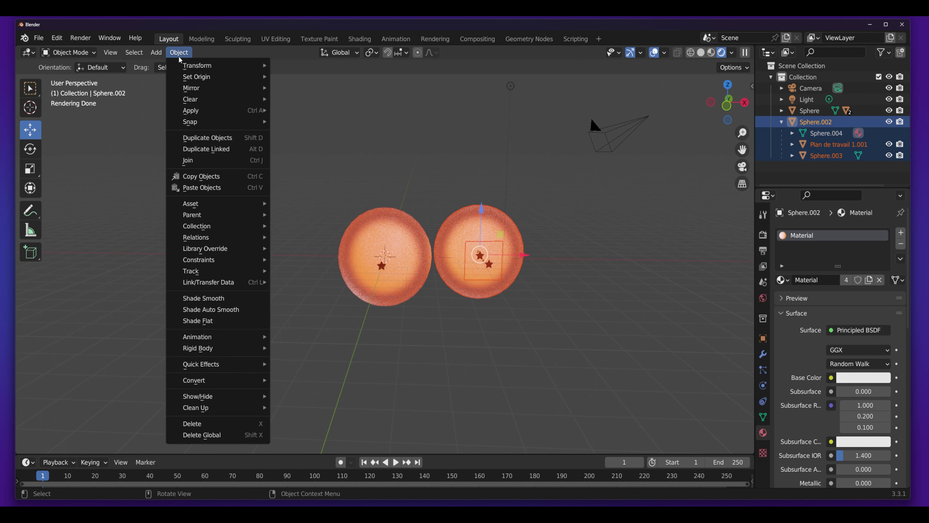
pyautogui.click(206, 141)
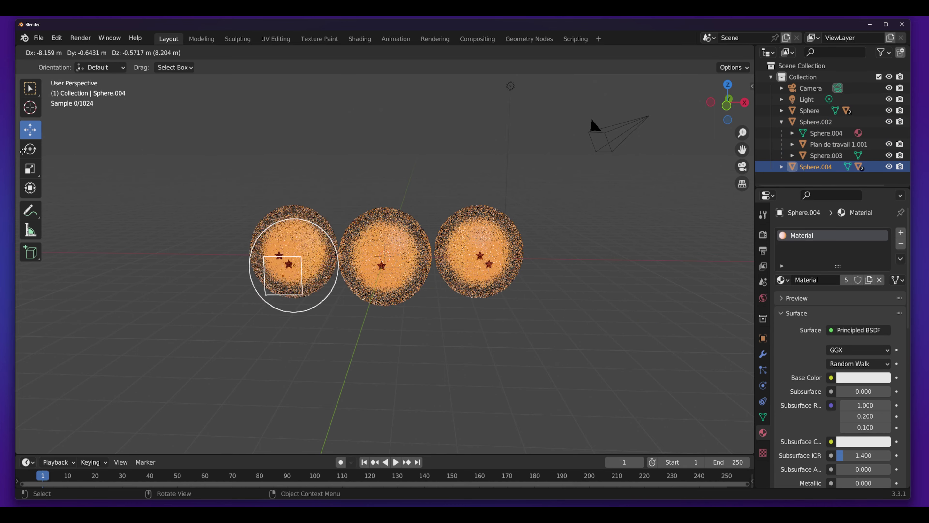
pyautogui.press('x')
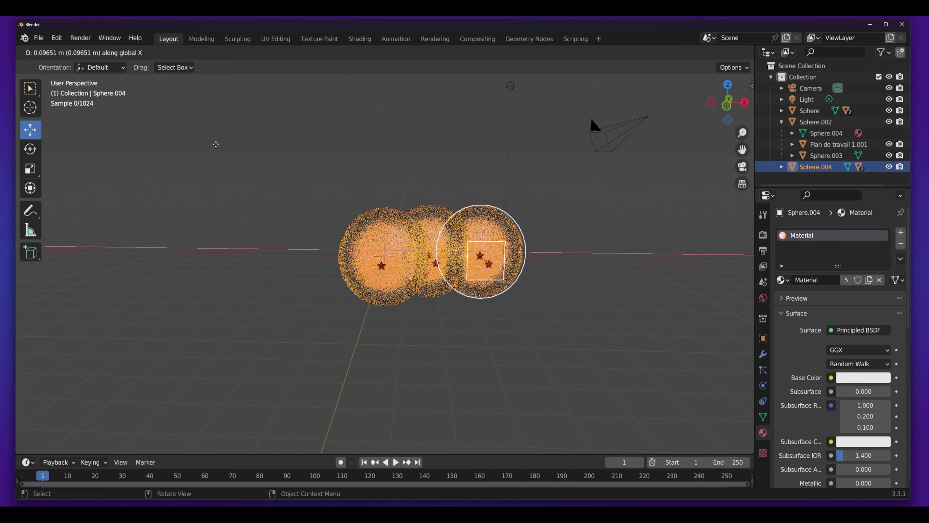
pyautogui.click(19, 119)
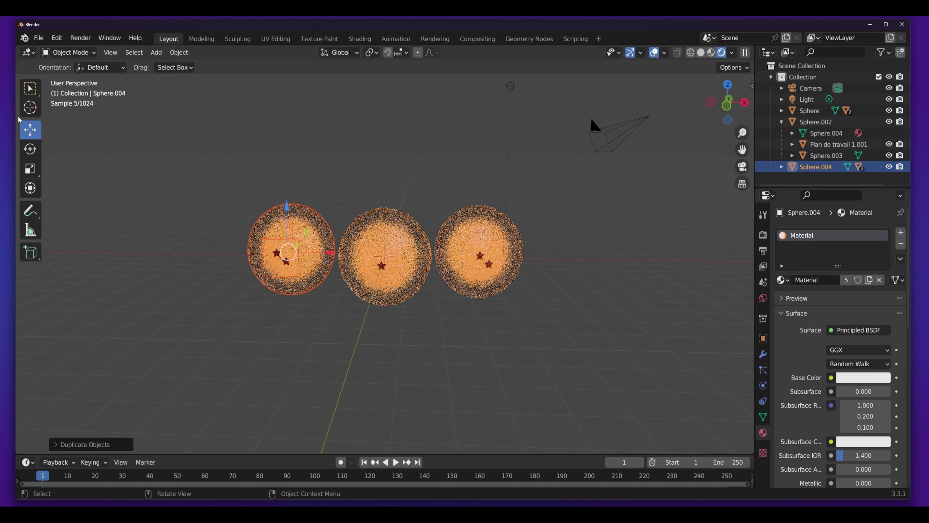
pyautogui.moveTo(302, 251); pyautogui.dragTo(283, 234, button='middle')
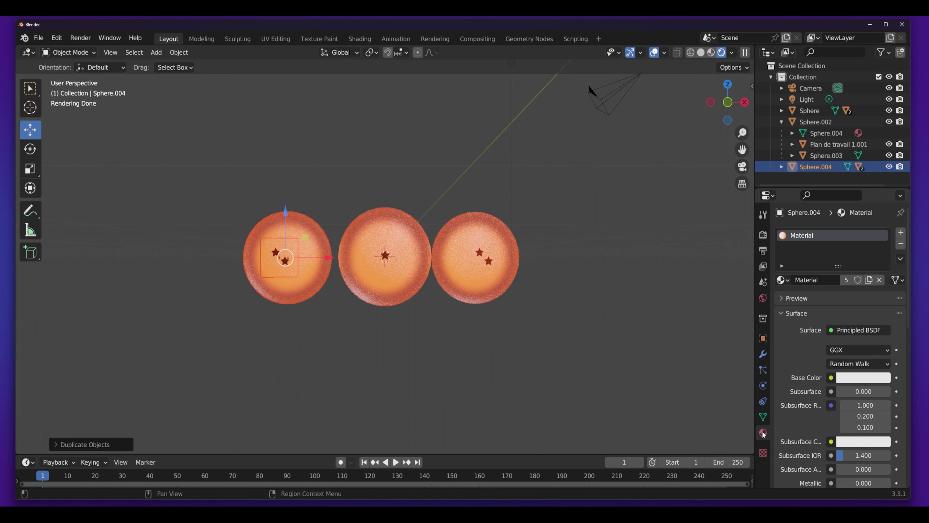
# Step: Give decal Plan de travail 1.002 its own material and load the three-star image
pyautogui.click(781, 167)
pyautogui.scroll(-1, 783, 167)
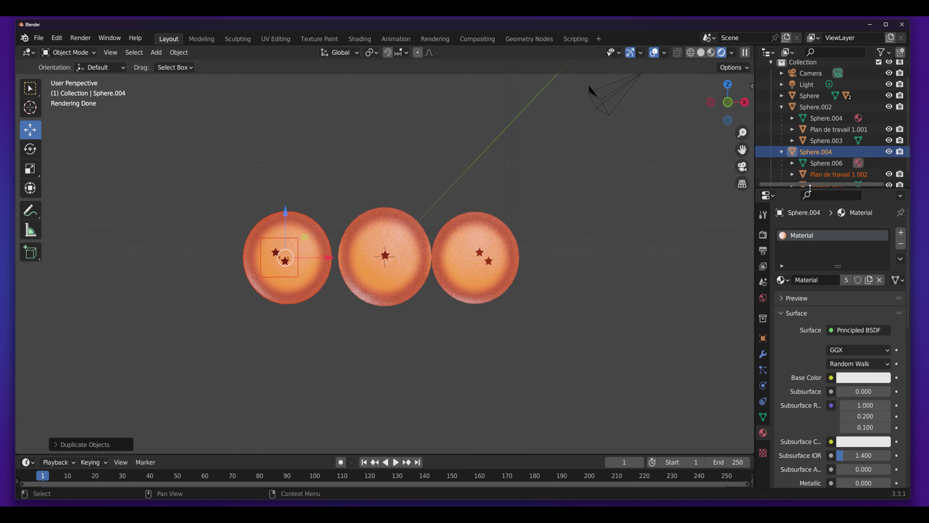
pyautogui.scroll(-1, 823, 171)
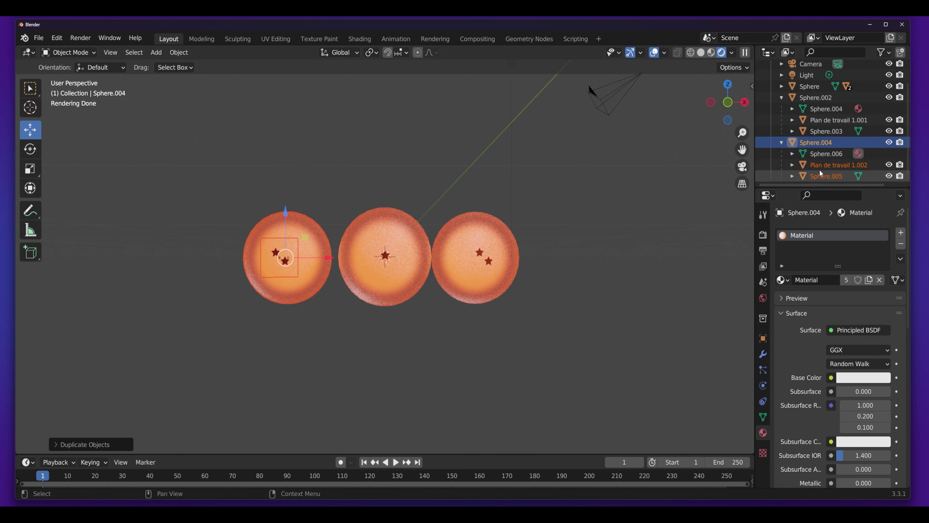
pyautogui.click(838, 165)
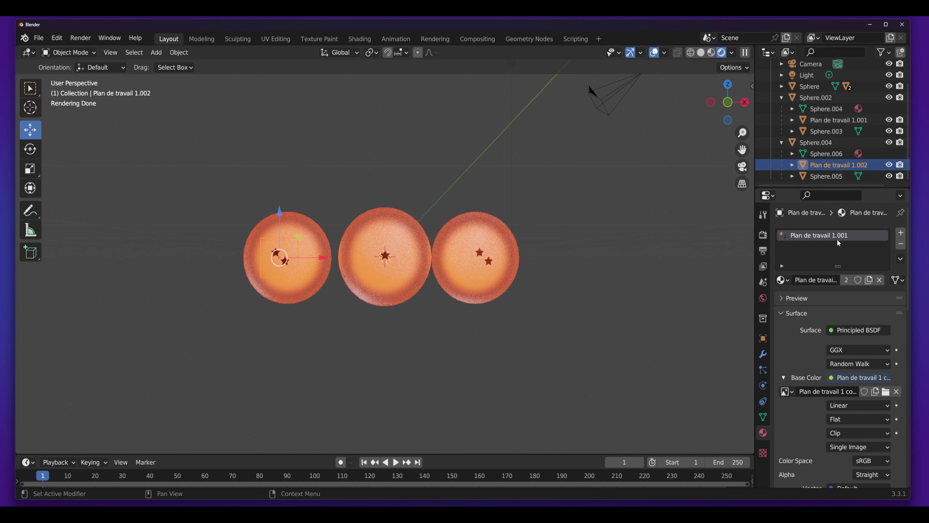
pyautogui.click(869, 280)
pyautogui.click(886, 391)
pyautogui.doubleClick(374, 142)
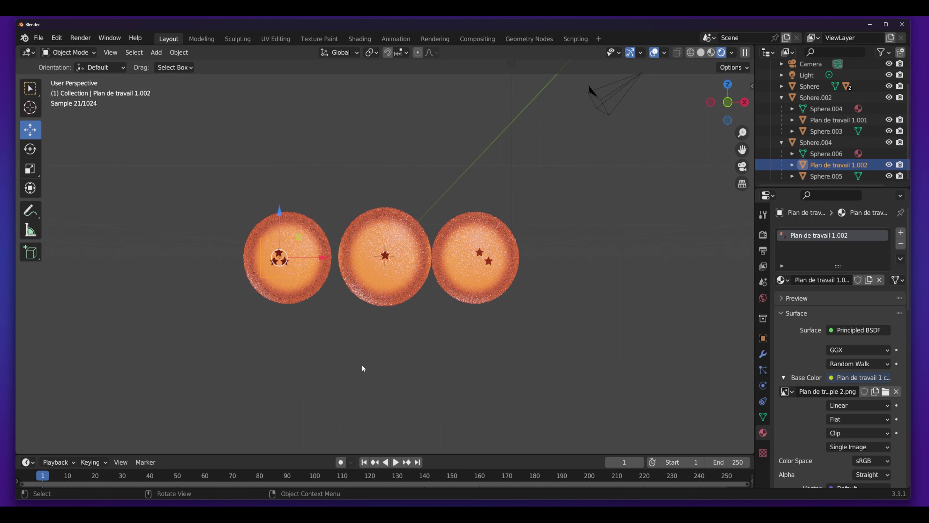
pyautogui.click(369, 355)
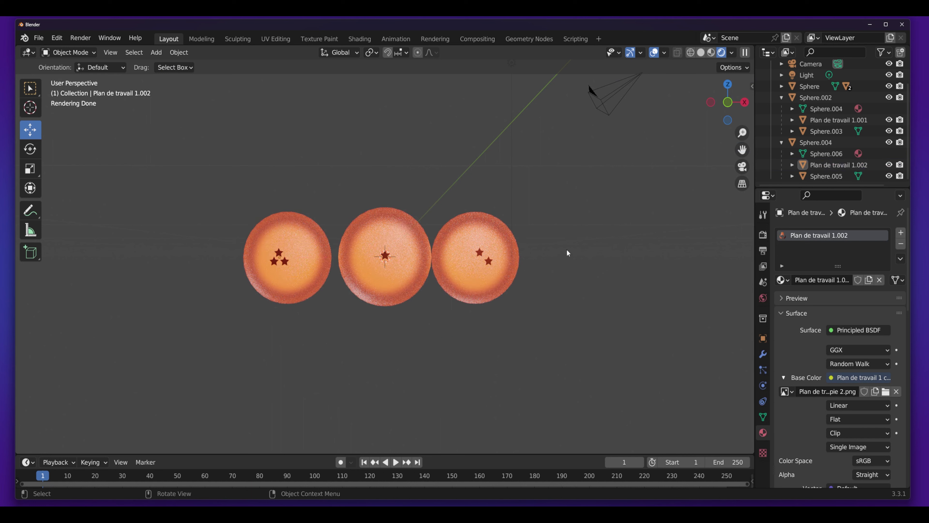
pyautogui.moveTo(567, 253); pyautogui.dragTo(547, 257, button='middle')
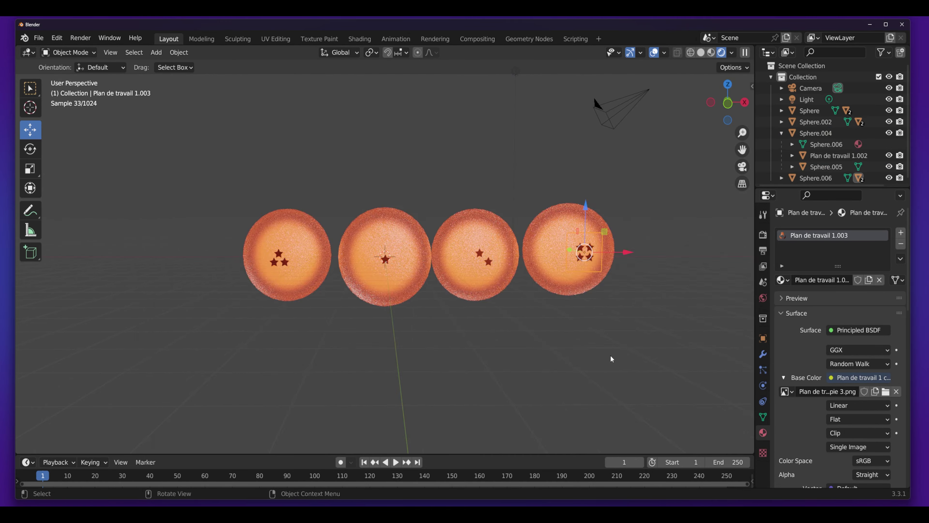
# Step: Make three more ball copies, placing them in the row and a back row
pyautogui.hotkey('shift', 'd')
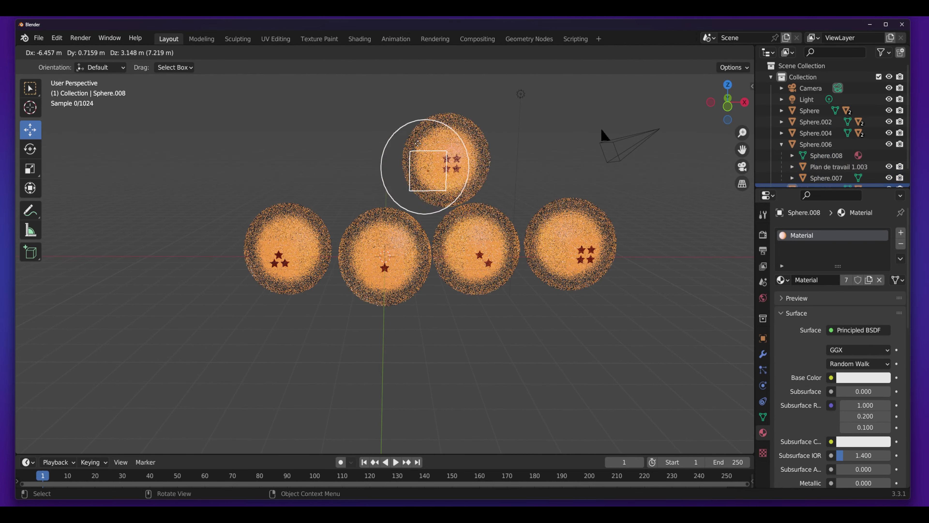
pyautogui.click(522, 209)
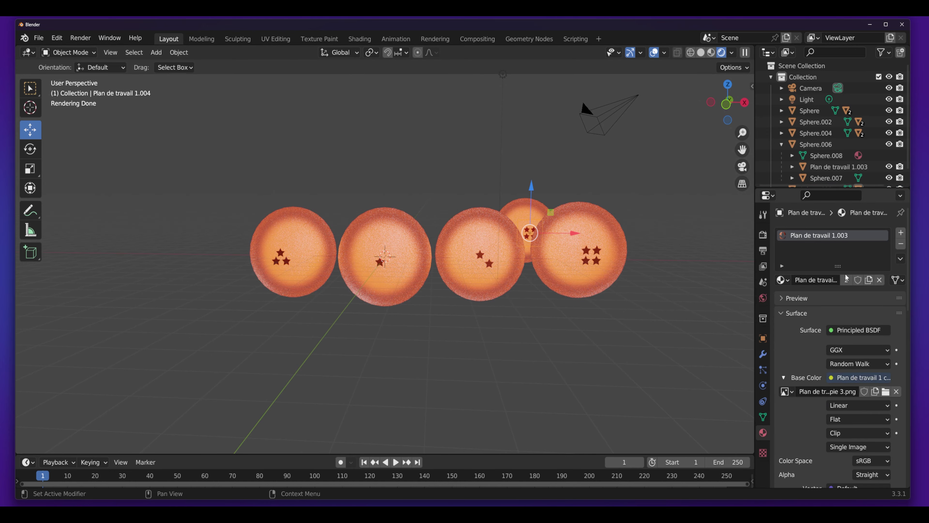
pyautogui.hotkey('shift', 'd')
pyautogui.press('z')
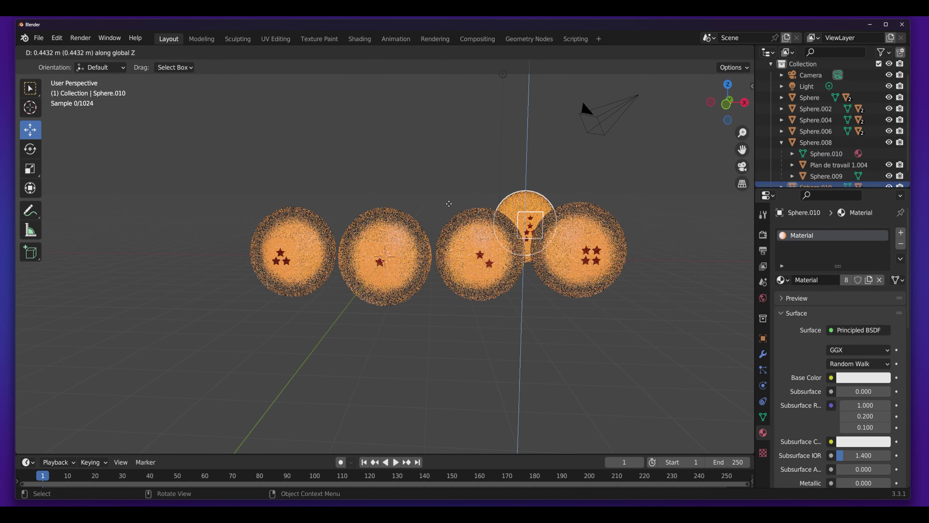
pyautogui.click(449, 203)
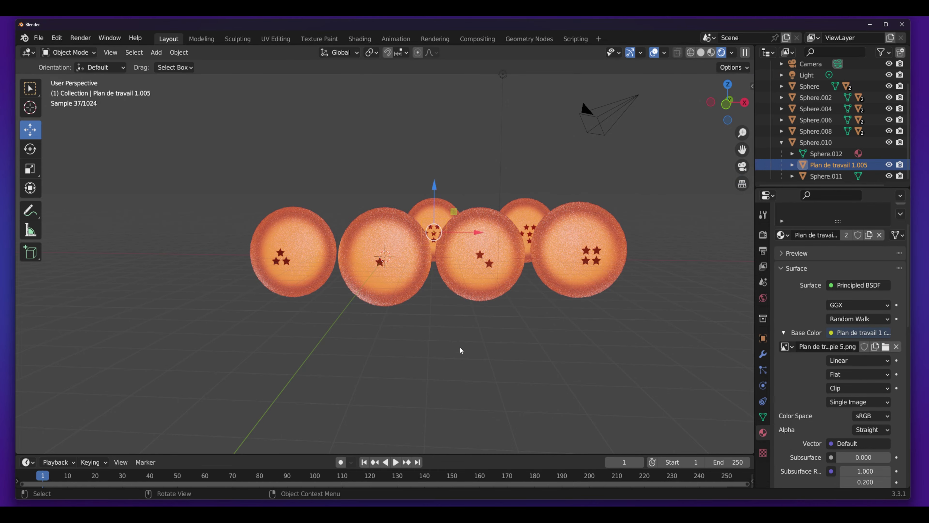
pyautogui.hotkey('shift', 'd')
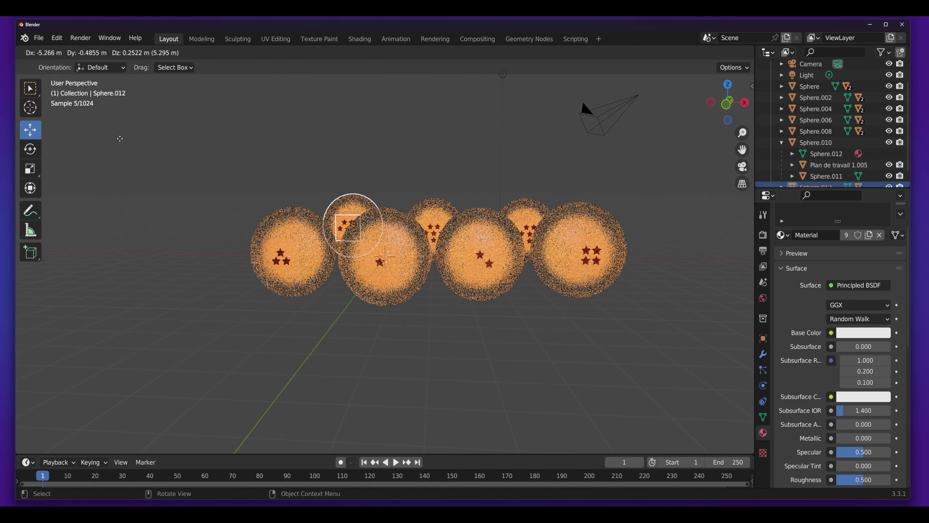
pyautogui.click(110, 148)
# Step: Load Plan de travail 1 copie 6.png onto the newest decal and bring up the save window
pyautogui.click(838, 164)
pyautogui.click(885, 347)
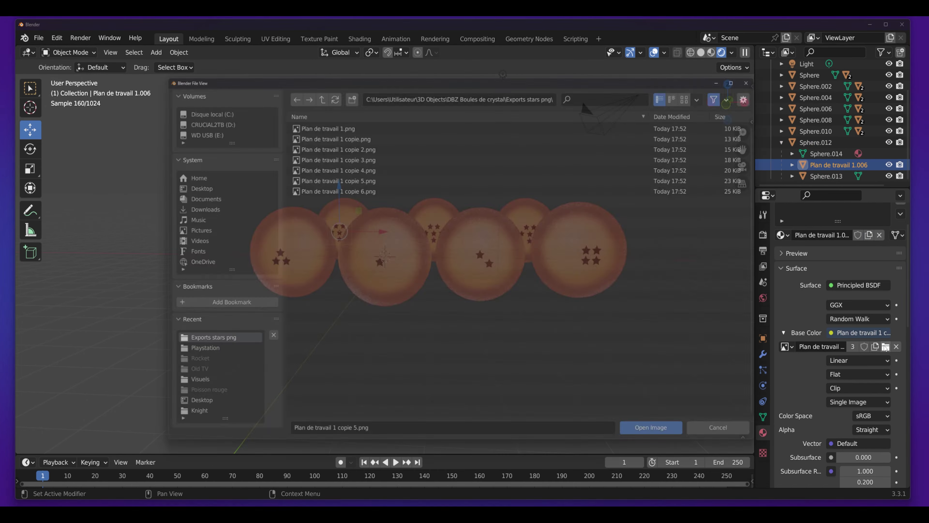
pyautogui.press('Return')
pyautogui.hotkey('ctrl', 's')
pyautogui.moveTo(292, 82)
pyautogui.mouseDown()
pyautogui.moveTo(372, 68)
pyautogui.moveTo(295, 57)
pyautogui.mouseUp()
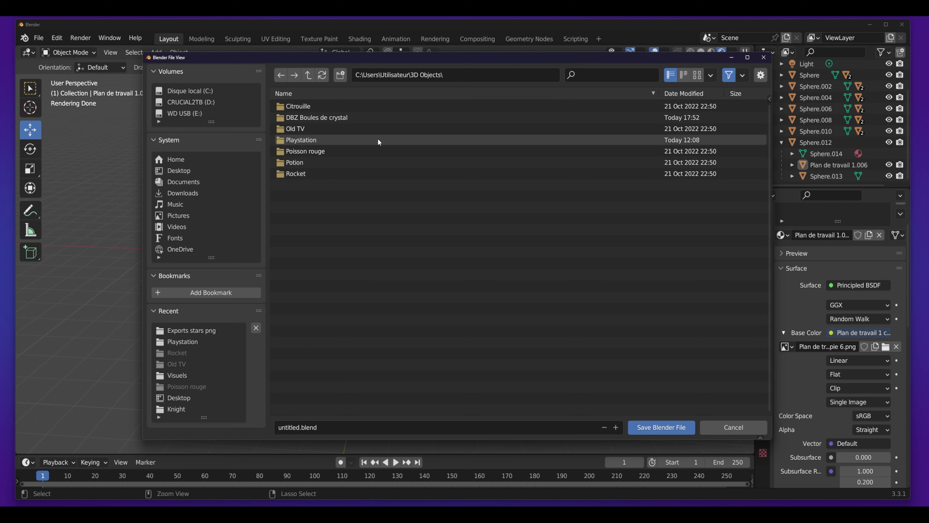
# Step: Save the scene as DragonBall.blend inside the DBZ Boules de crystal folder
pyautogui.click(324, 117)
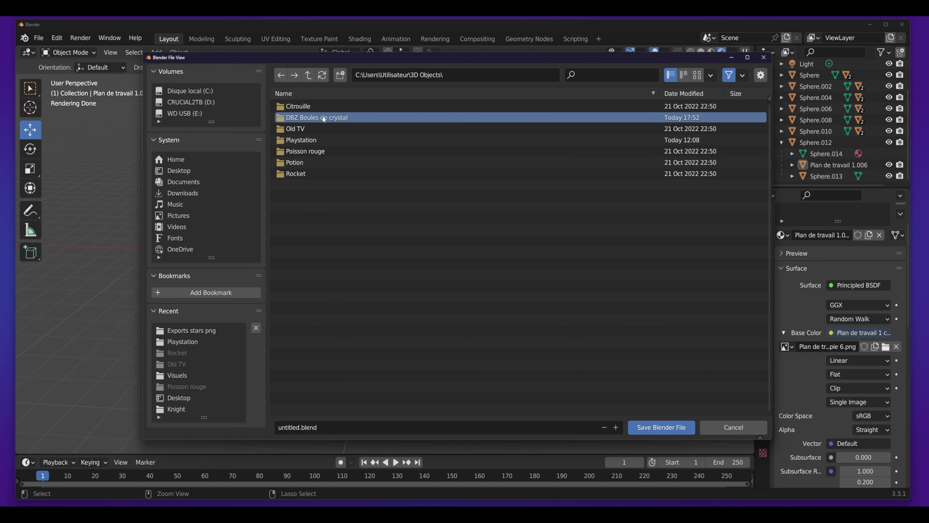
pyautogui.doubleClick(323, 118)
pyautogui.click(292, 428)
pyautogui.doubleClick(285, 427)
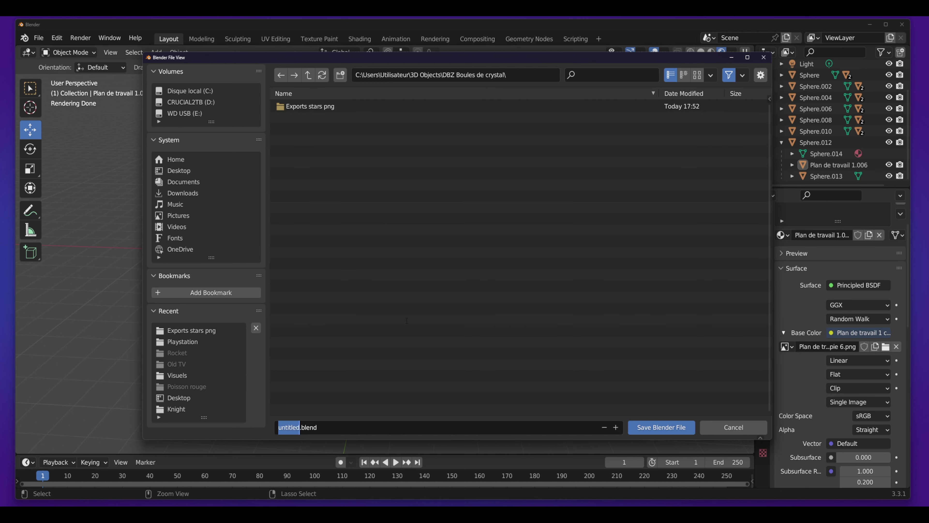
pyautogui.write('DragonBa')
pyautogui.write('ll')
pyautogui.click(659, 427)
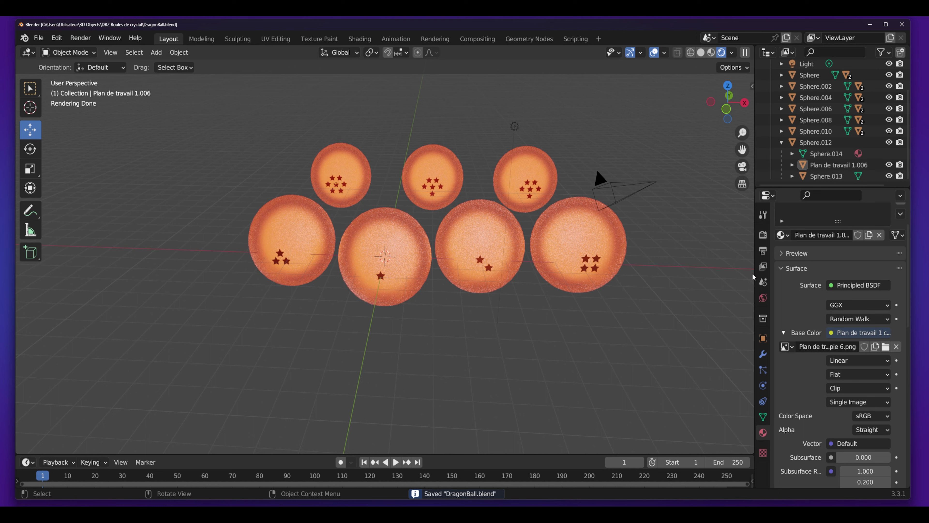
pyautogui.click(762, 298)
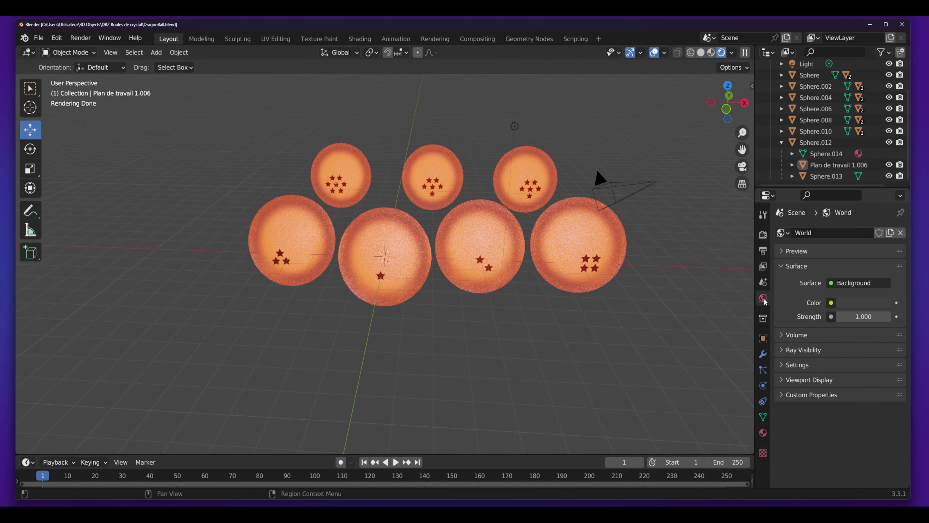
# Step: Set the world background colour to near-black navy blue (H 0.669, S 1.0, V 0.018)
pyautogui.click(857, 302)
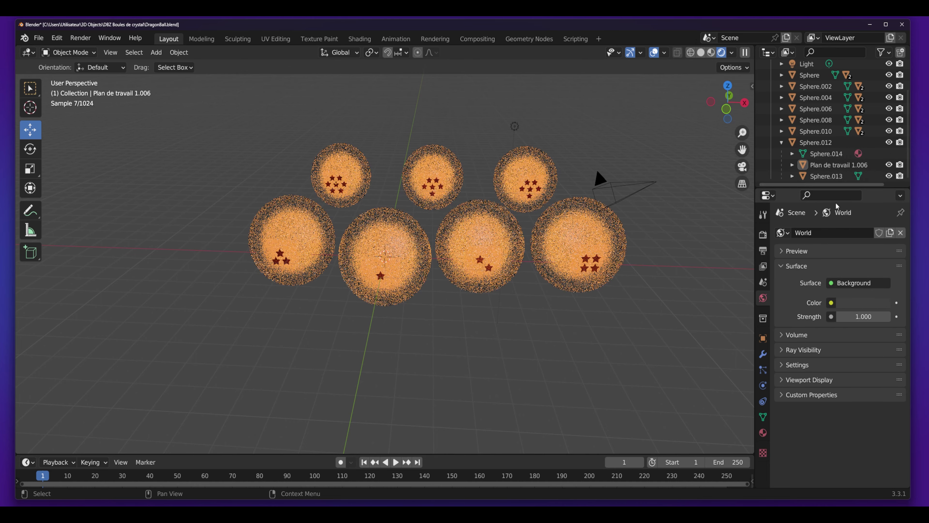
pyautogui.click(864, 303)
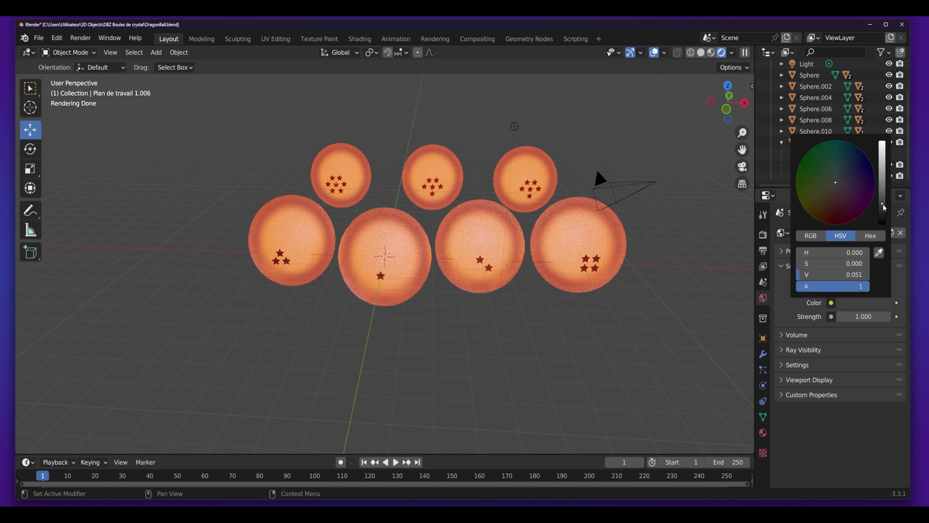
pyautogui.hotkey('ctrl', 'v')
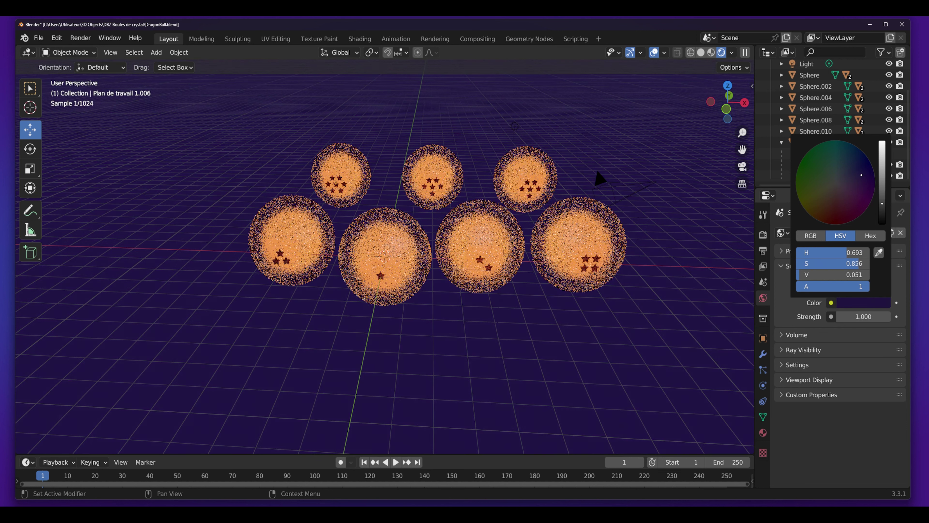
pyautogui.moveTo(864, 171); pyautogui.dragTo(871, 163)
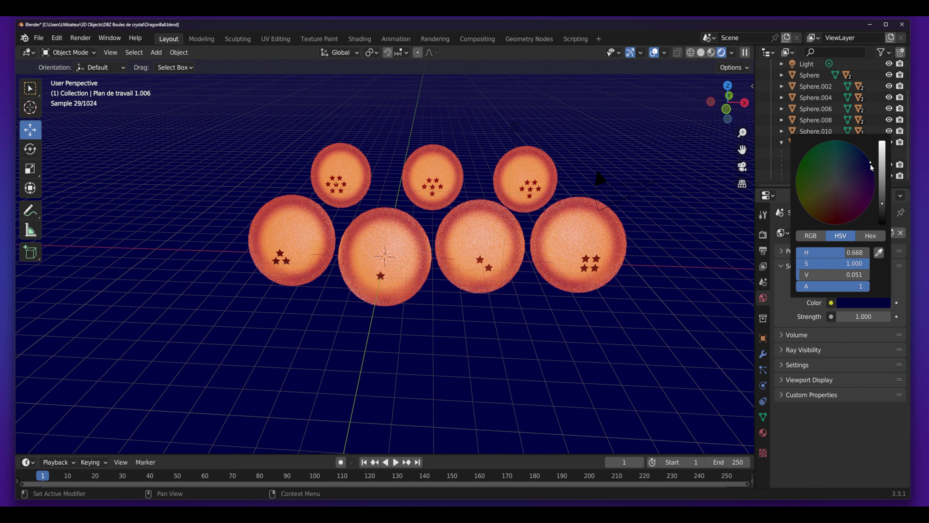
pyautogui.moveTo(882, 203); pyautogui.dragTo(882, 214)
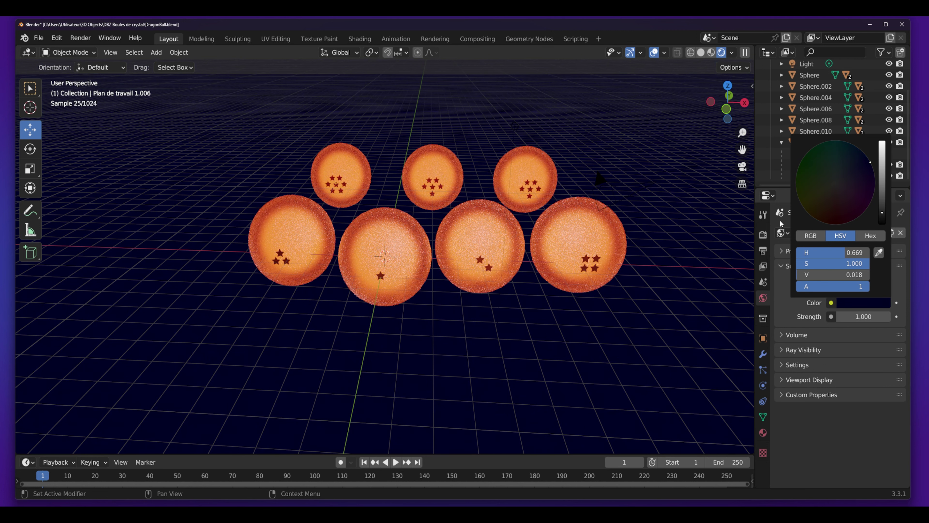
pyautogui.click(331, 156)
# Step: Rotate the top-left ball around X and tumble Sphere.002 so its stars move upward
pyautogui.click(31, 149)
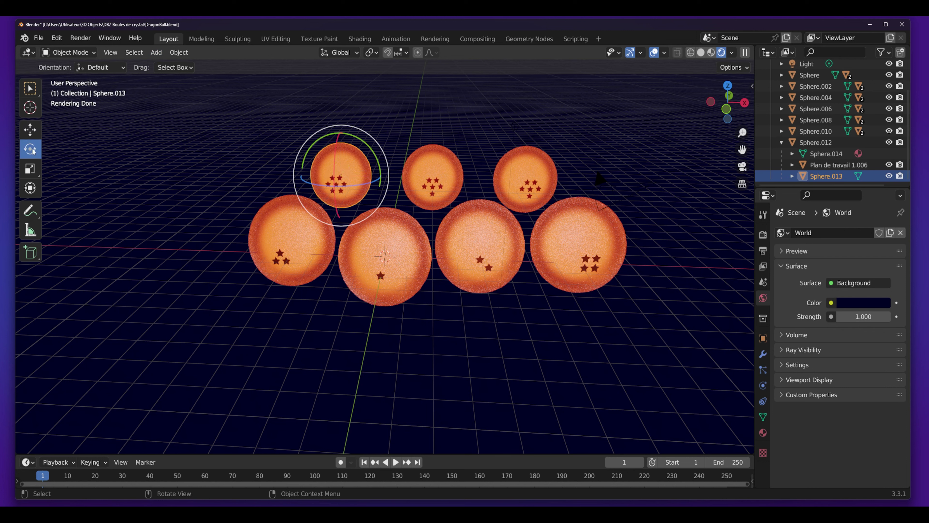
pyautogui.moveTo(335, 194); pyautogui.dragTo(337, 201)
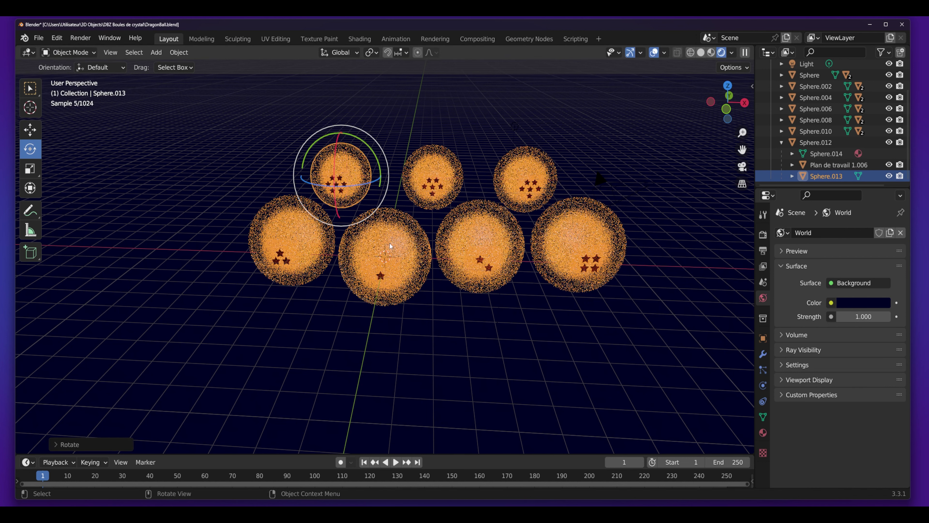
pyautogui.click(782, 142)
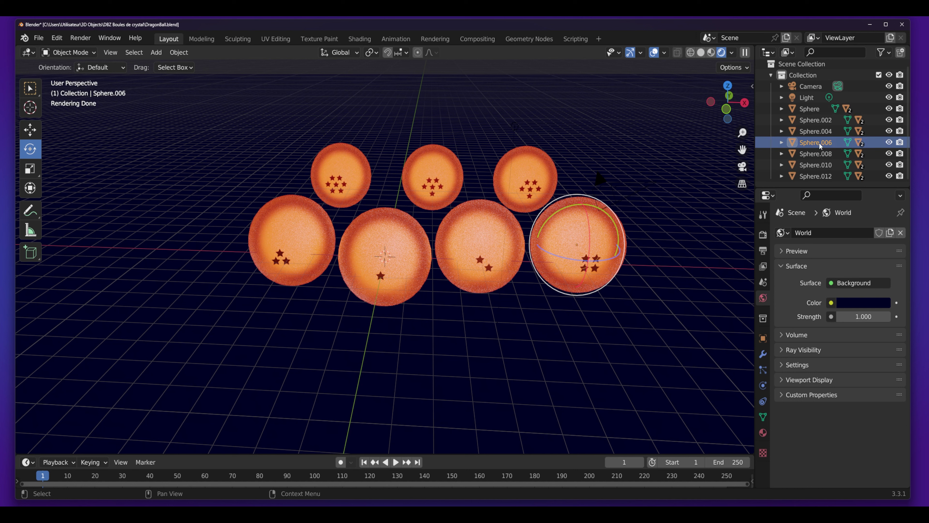
pyautogui.click(811, 119)
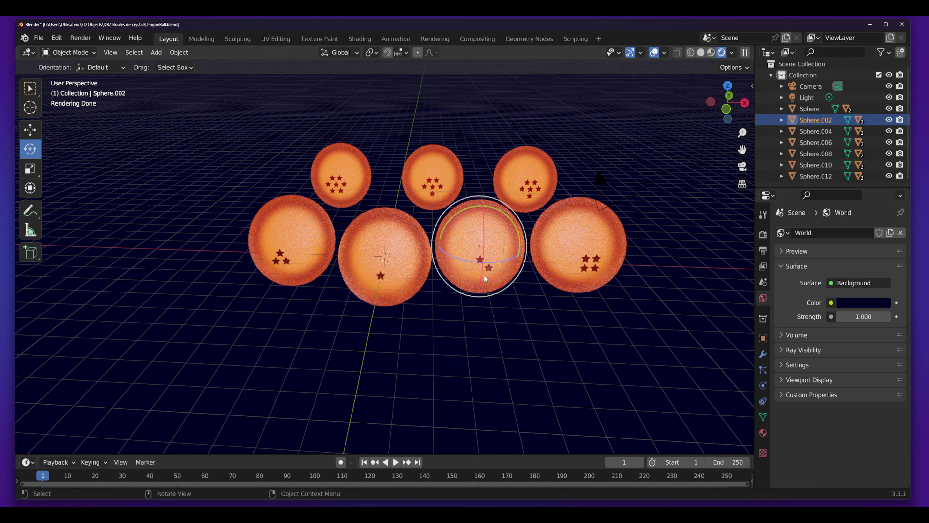
pyautogui.moveTo(482, 253); pyautogui.dragTo(572, 228)
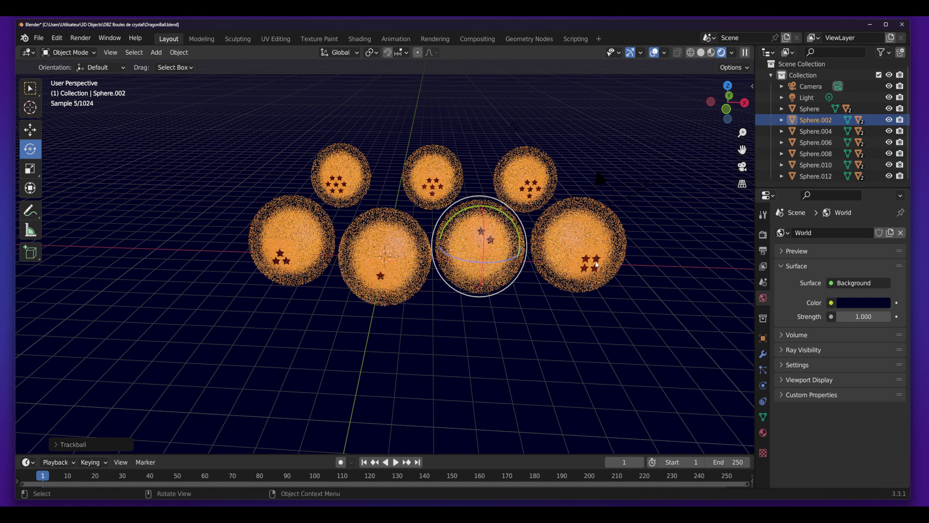
pyautogui.click(815, 131)
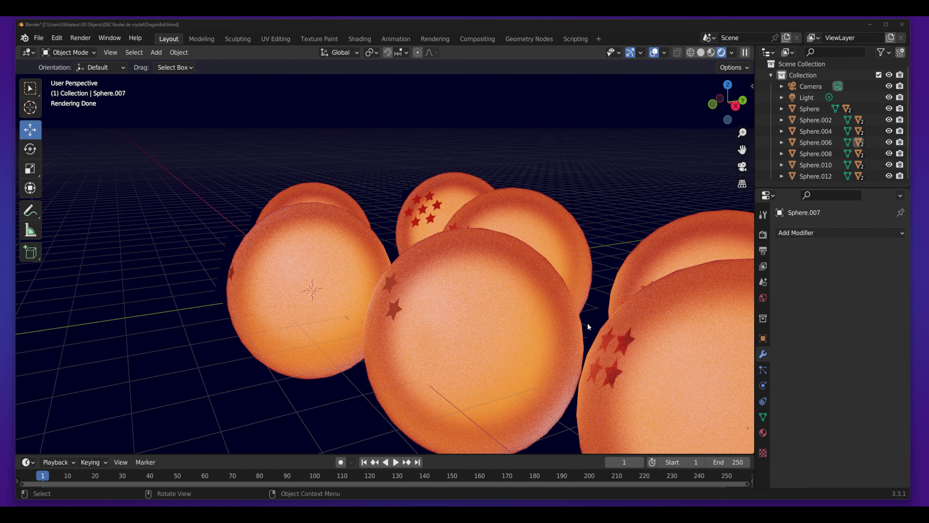
# Step: Switch the left ball's star-plane Shrinkwrap to Nearest Vertex and raise its offset above the surface
pyautogui.click(618, 340)
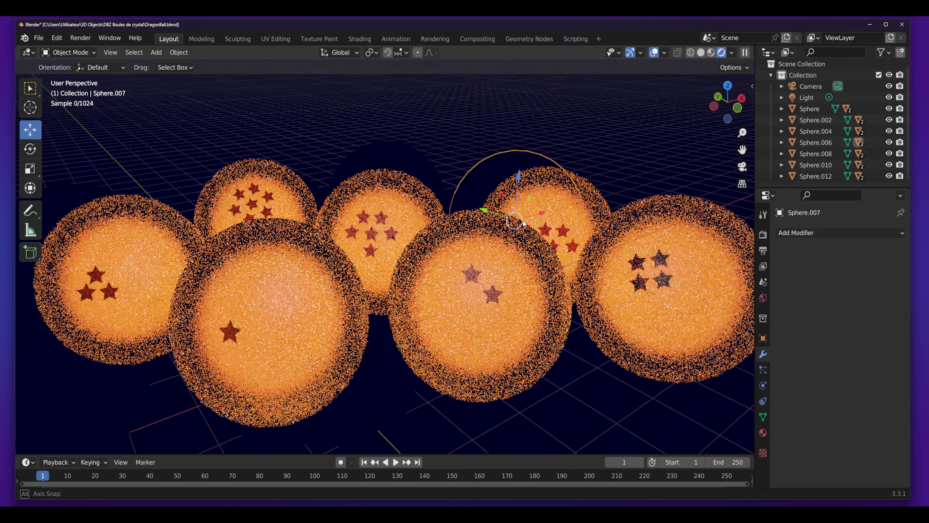
pyautogui.moveTo(385, 210)
pyautogui.mouseDown(button='middle')
pyautogui.moveTo(577, 222)
pyautogui.moveTo(605, 208)
pyautogui.mouseUp(button='middle')
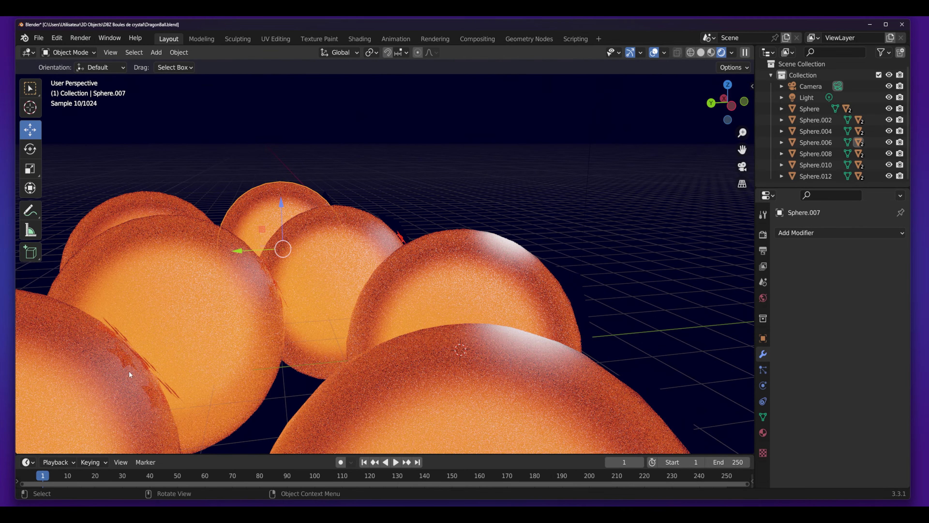
pyautogui.moveTo(135, 332); pyautogui.dragTo(155, 337, button='middle')
pyautogui.click(213, 351)
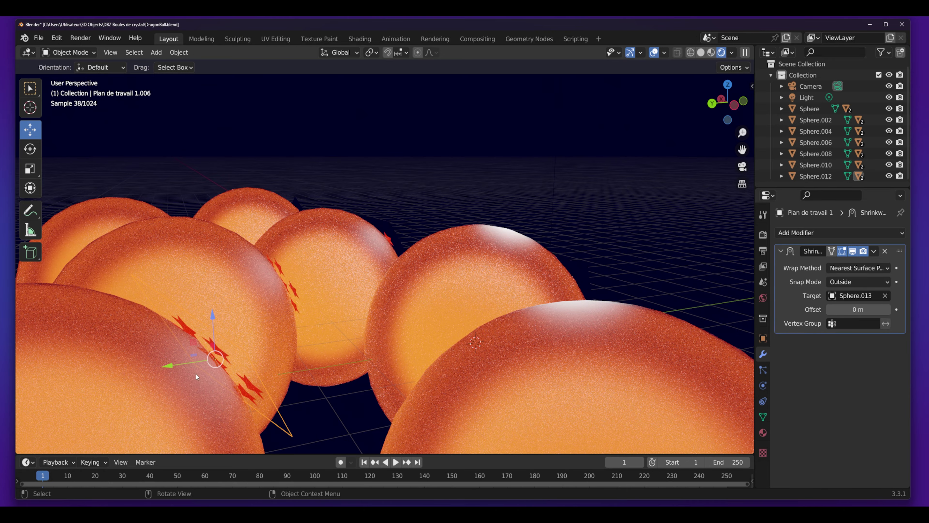
pyautogui.moveTo(590, 312)
pyautogui.mouseDown(button='middle')
pyautogui.moveTo(312, 310)
pyautogui.moveTo(407, 303)
pyautogui.moveTo(102, 372)
pyautogui.mouseUp(button='middle')
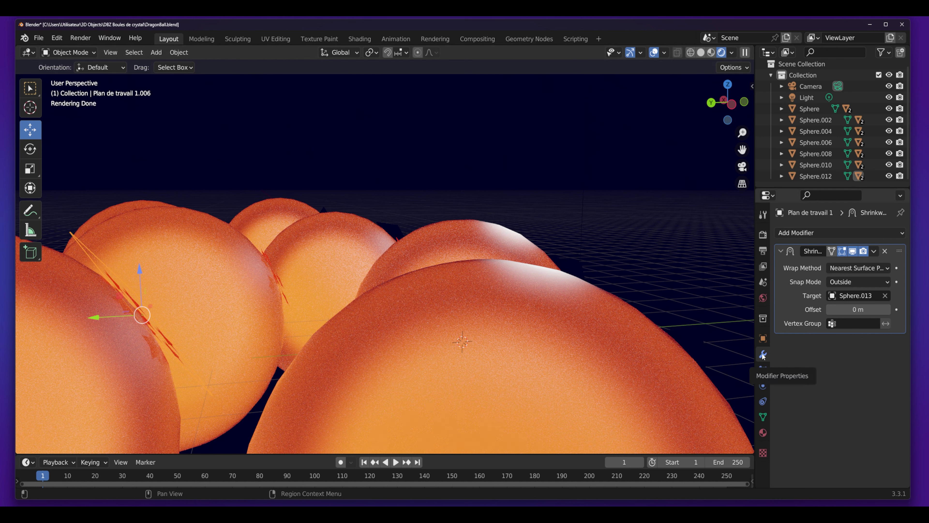
pyautogui.click(856, 267)
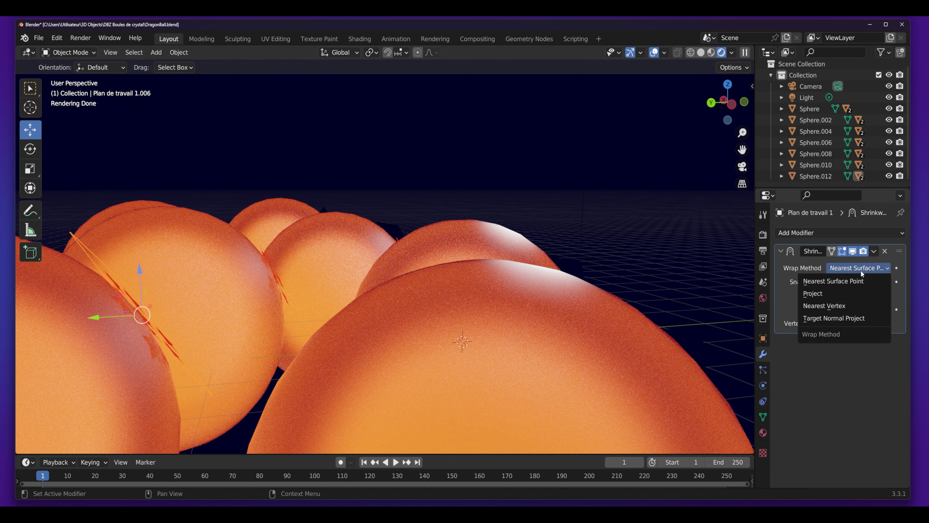
pyautogui.click(850, 306)
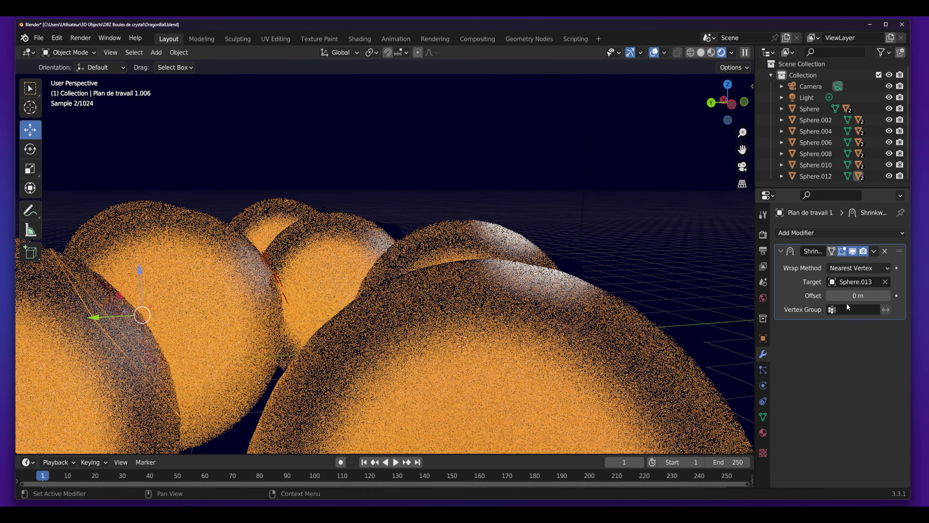
pyautogui.moveTo(148, 315)
pyautogui.mouseDown(button='middle')
pyautogui.moveTo(131, 323)
pyautogui.moveTo(189, 312)
pyautogui.mouseUp(button='middle')
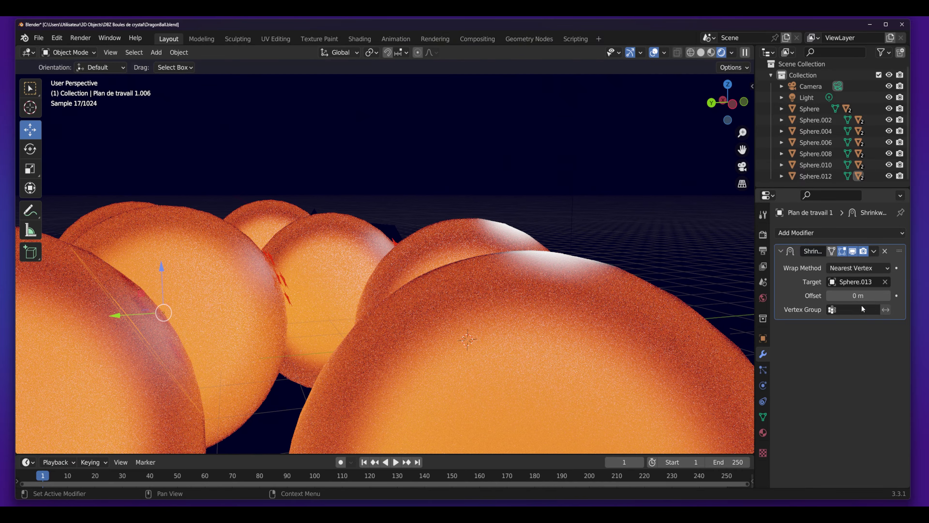
pyautogui.moveTo(858, 295)
pyautogui.moveTo(858, 295); pyautogui.dragTo(874, 295)
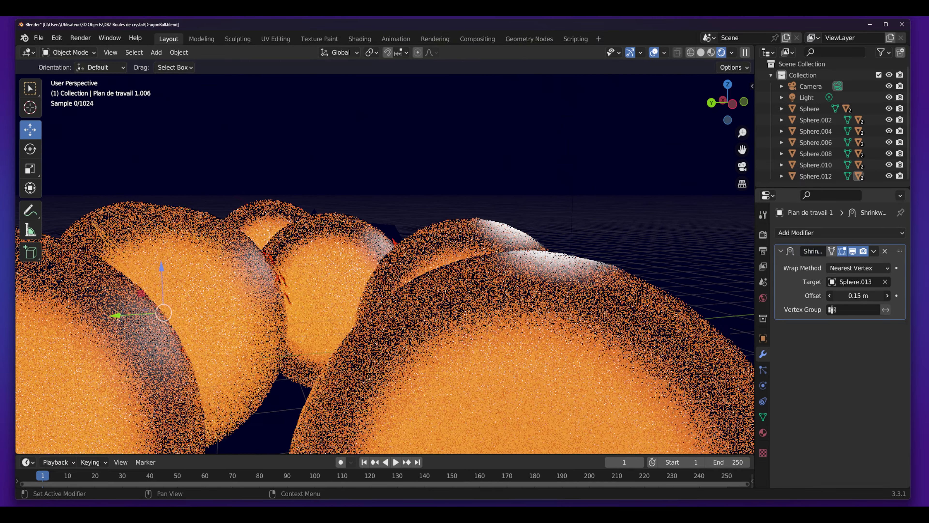
pyautogui.moveTo(462, 300)
pyautogui.mouseDown(button='middle')
pyautogui.moveTo(268, 326)
pyautogui.moveTo(253, 293)
pyautogui.moveTo(209, 293)
pyautogui.mouseUp(button='middle')
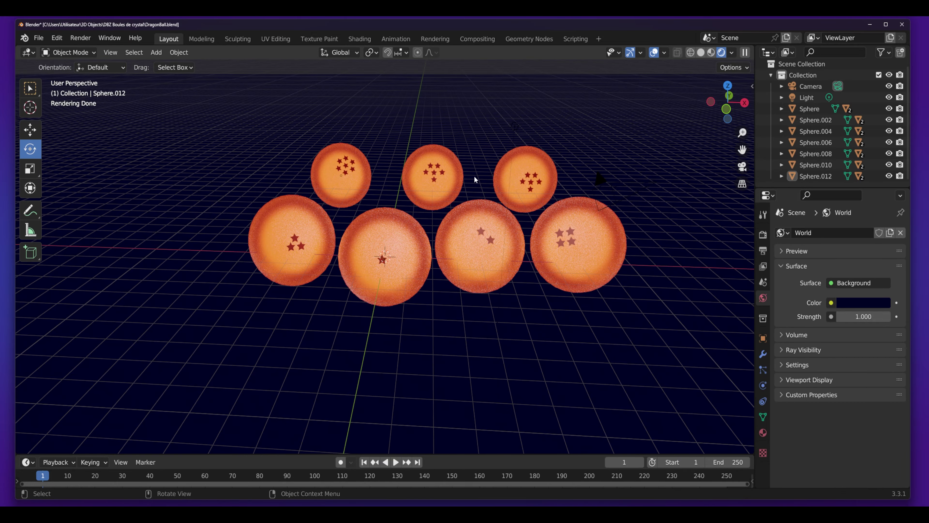
pyautogui.moveTo(474, 176)
pyautogui.mouseDown(button='middle')
pyautogui.moveTo(561, 180)
pyautogui.moveTo(519, 182)
pyautogui.mouseUp(button='middle')
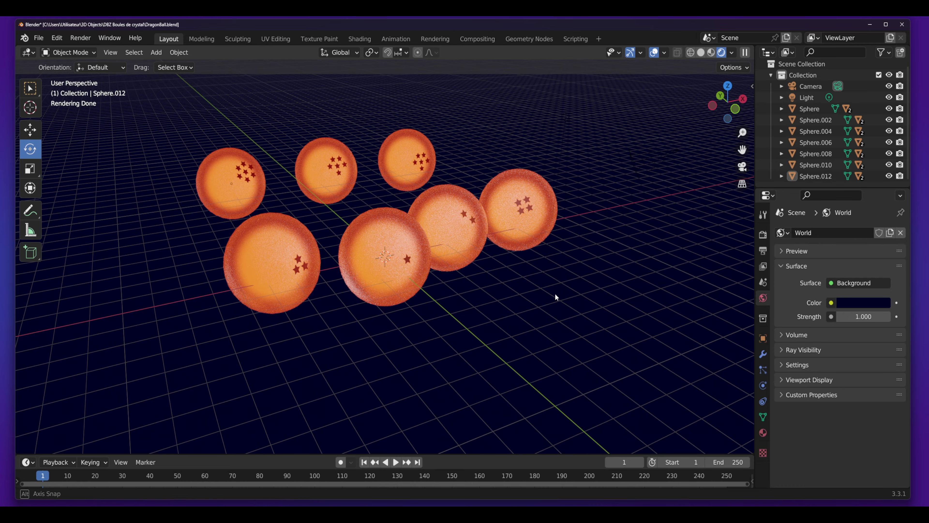
pyautogui.moveTo(555, 293); pyautogui.dragTo(518, 298, button='middle')
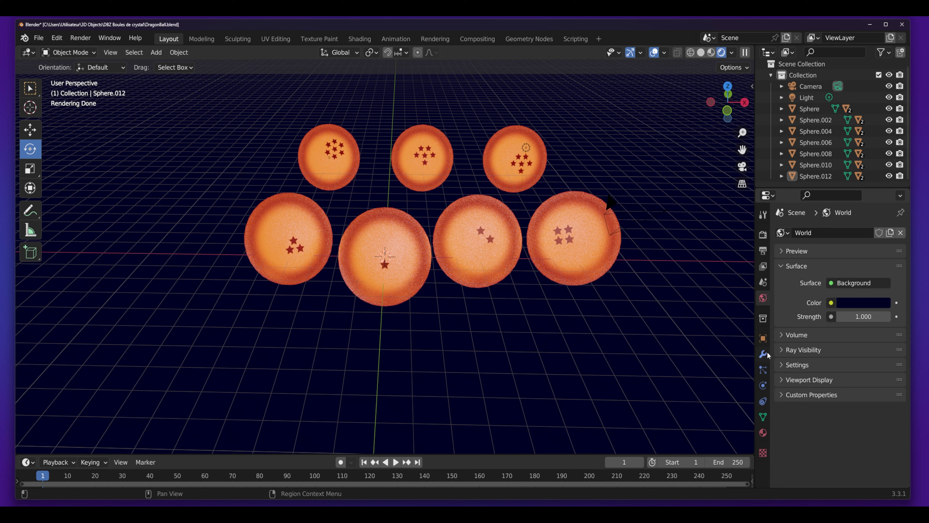
# Step: Expand Sphere.010 in the Outliner and select star plane Plan de travail 1.005
pyautogui.click(571, 240)
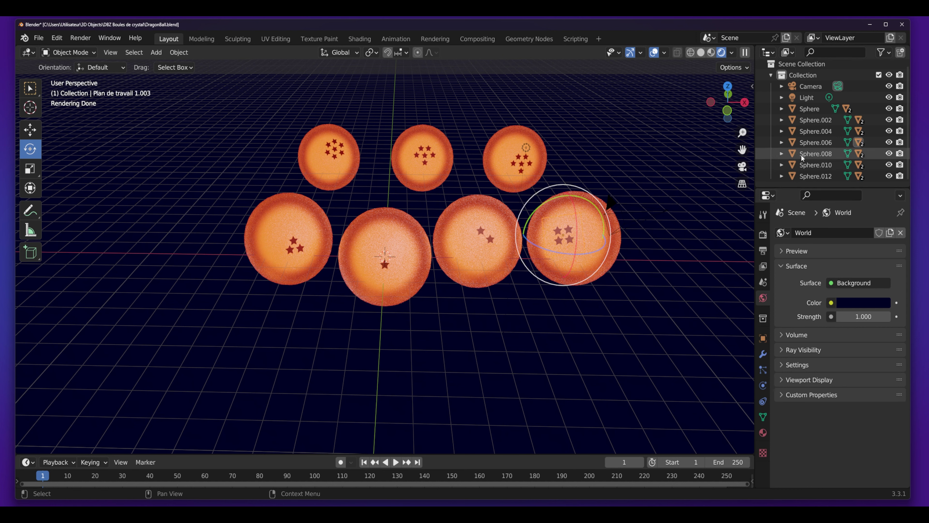
pyautogui.click(782, 165)
pyautogui.scroll(-2, 833, 167)
pyautogui.click(829, 146)
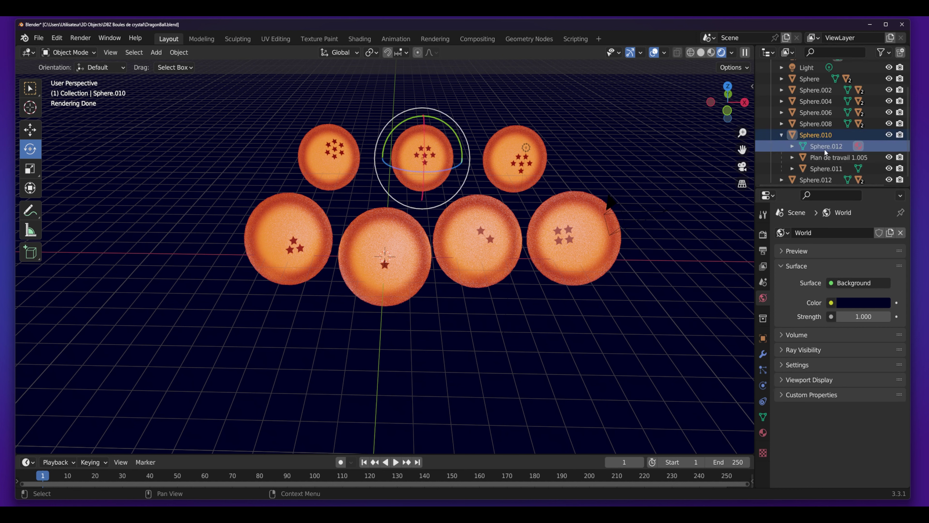
pyautogui.click(763, 354)
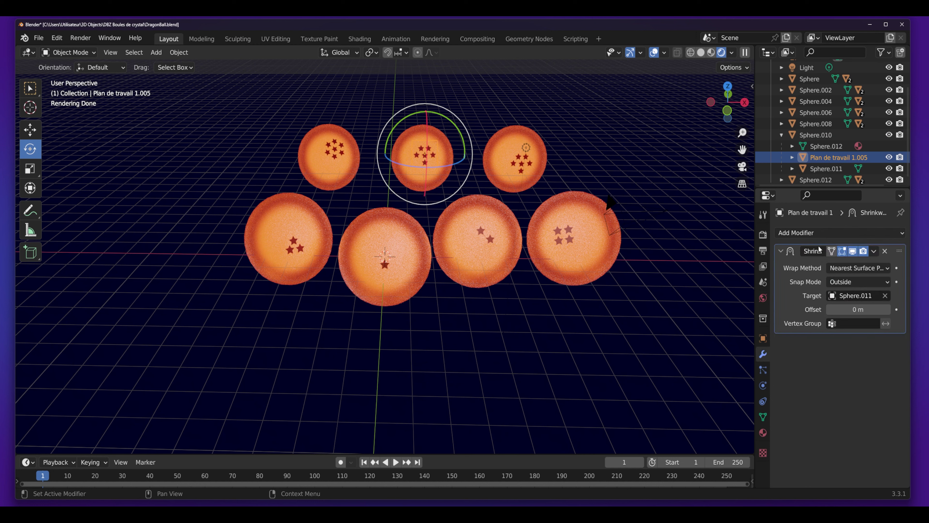